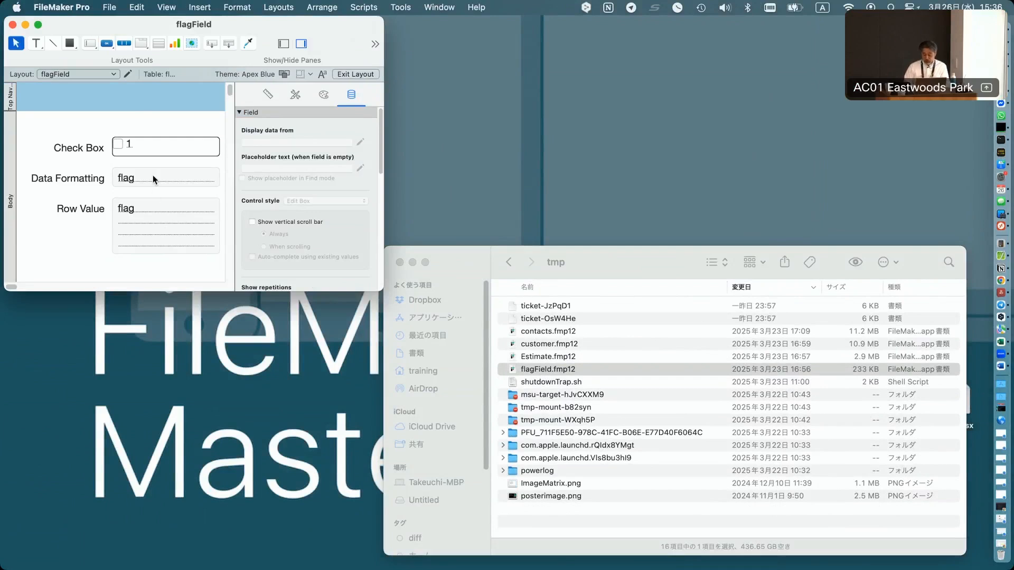
Inspect the flag field's Boolean data formatting values, then switch to Browse mode.
scroll(331, 236, down, 10)
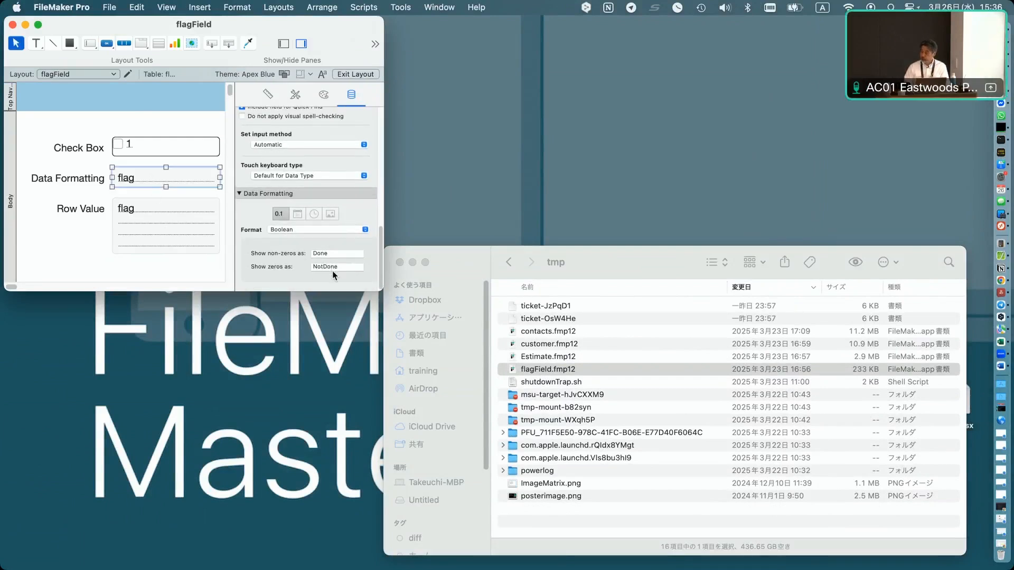
double_click(360, 271)
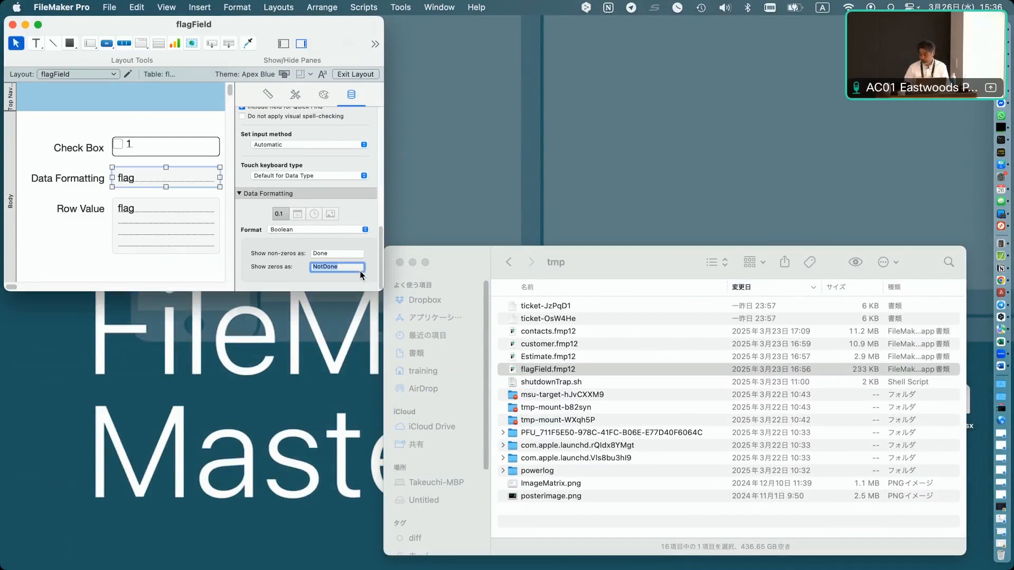
click(345, 254)
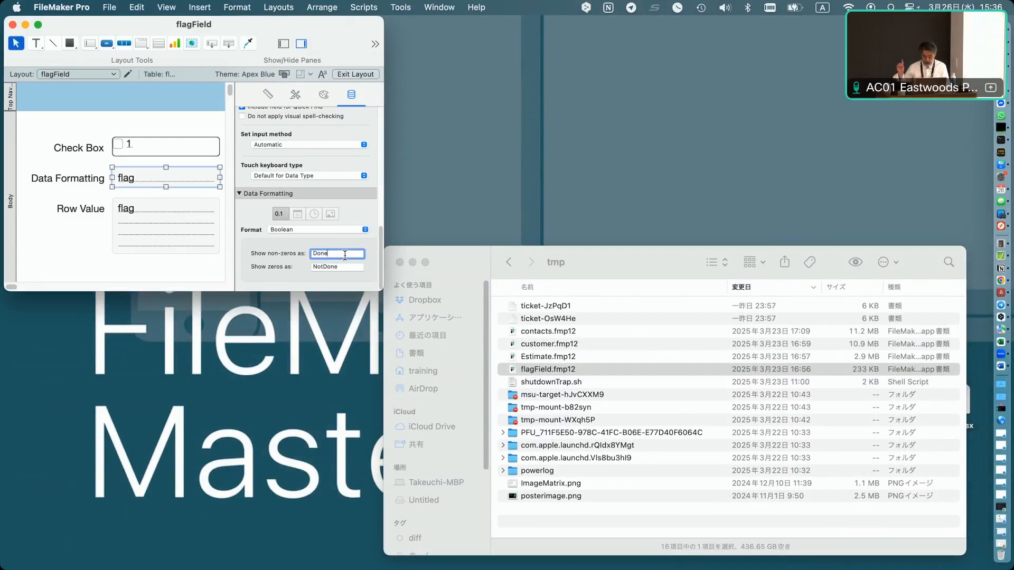
key(super+b)
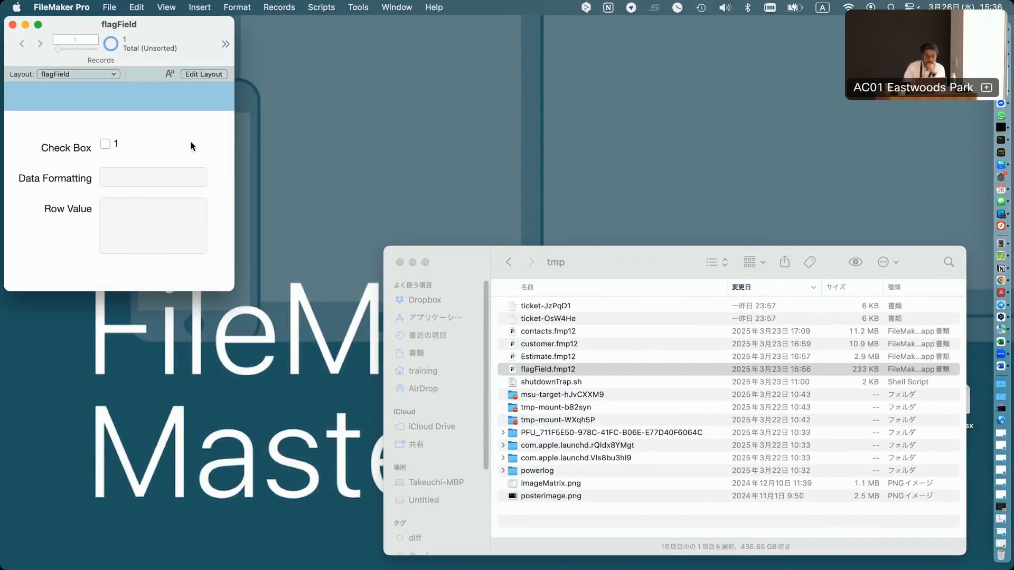
Tick the flag check box and untick it again in the current record.
click(106, 147)
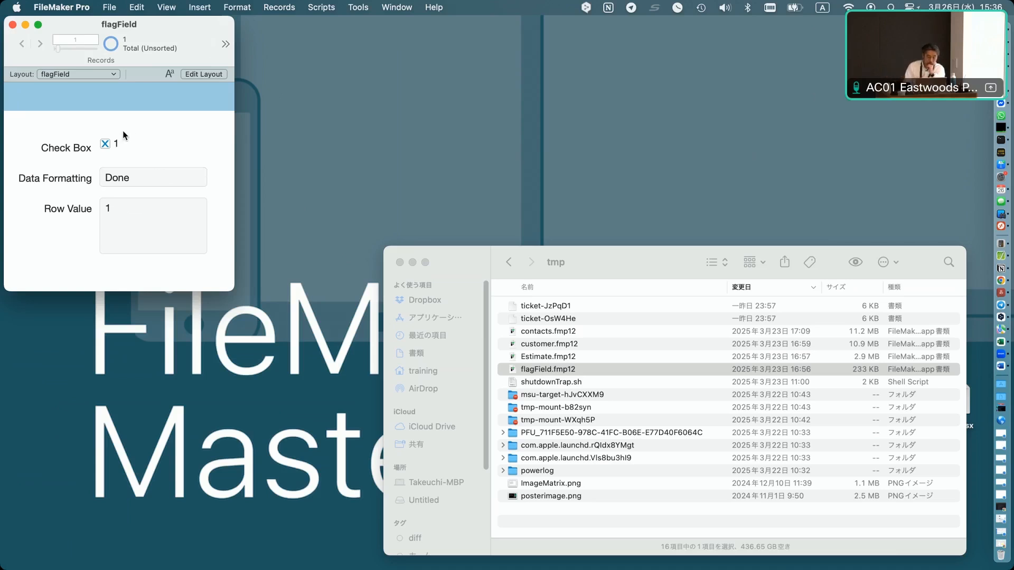
click(106, 147)
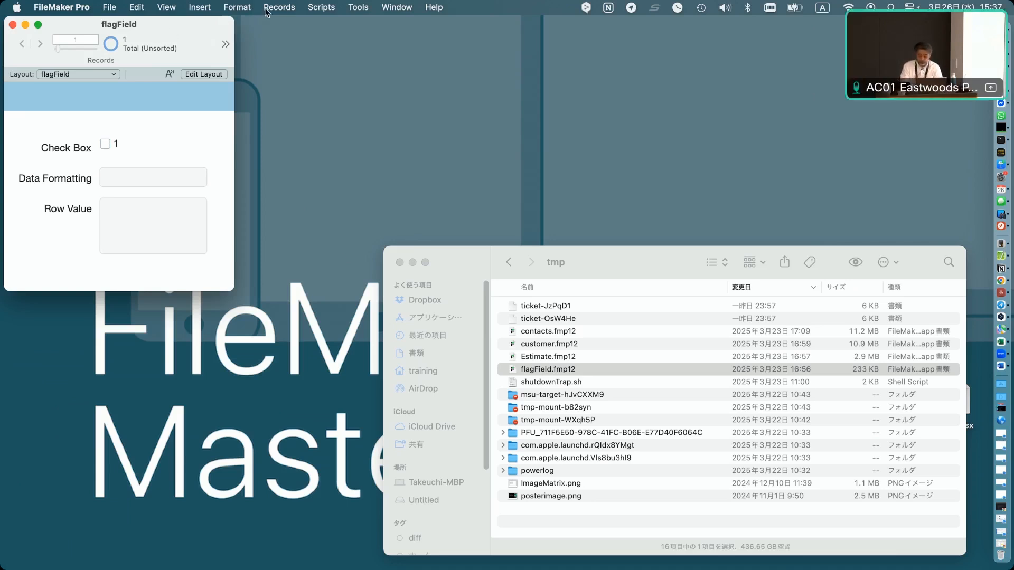
Set the flag field's auto-enter option to enter the data value 0 and save the database changes.
key(super+shift+d)
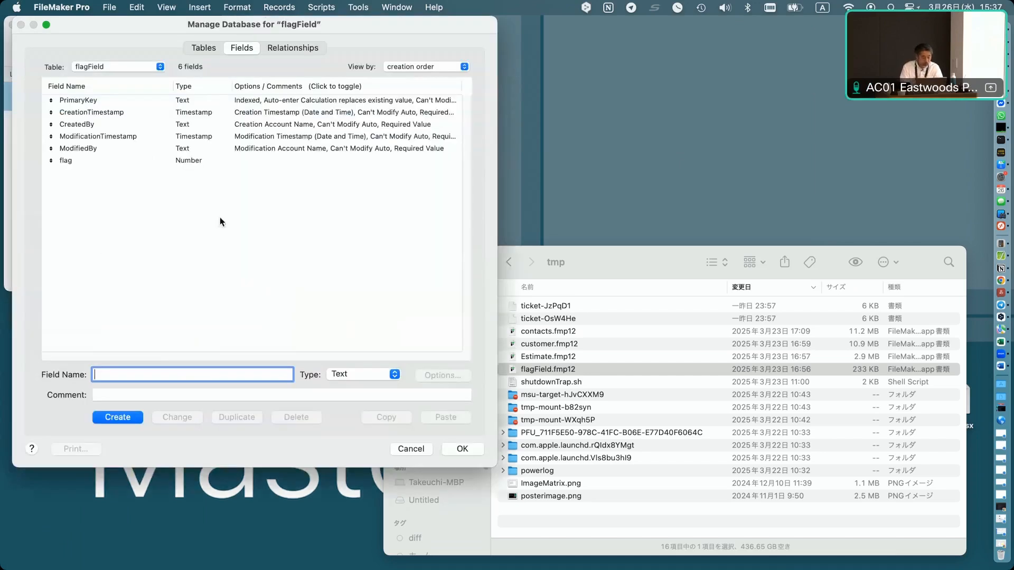
double_click(223, 160)
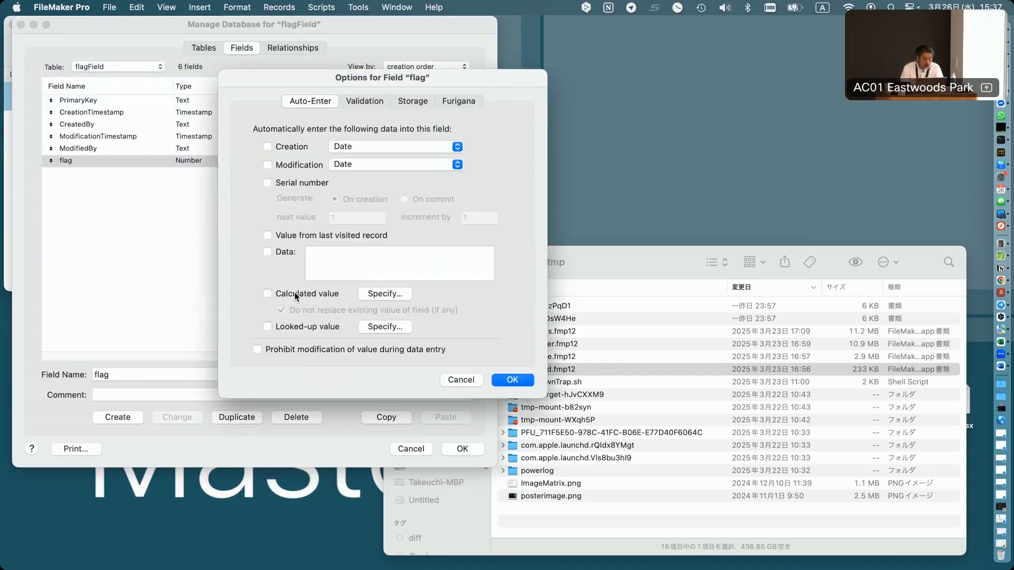
click(275, 250)
text(0)
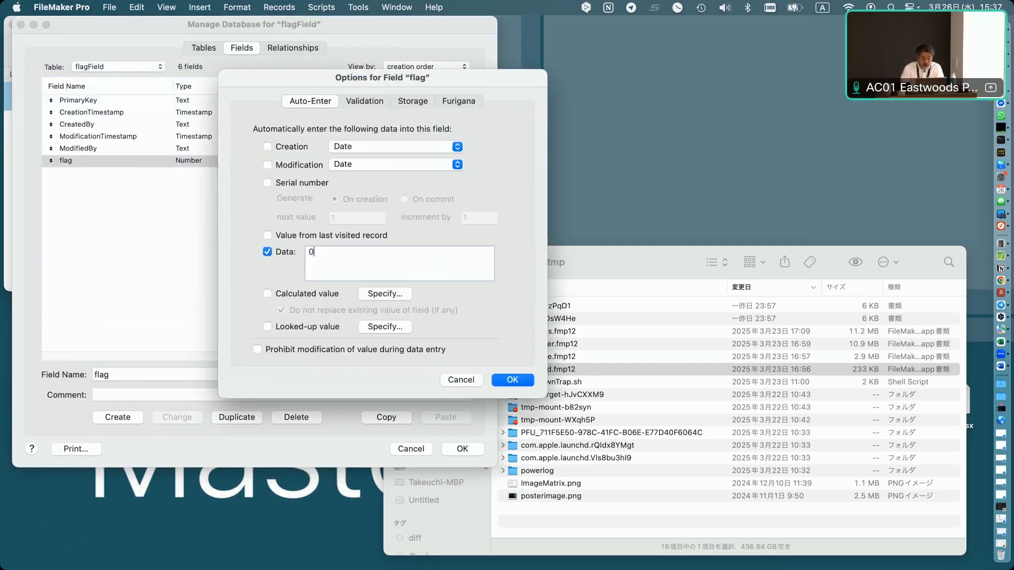
click(513, 380)
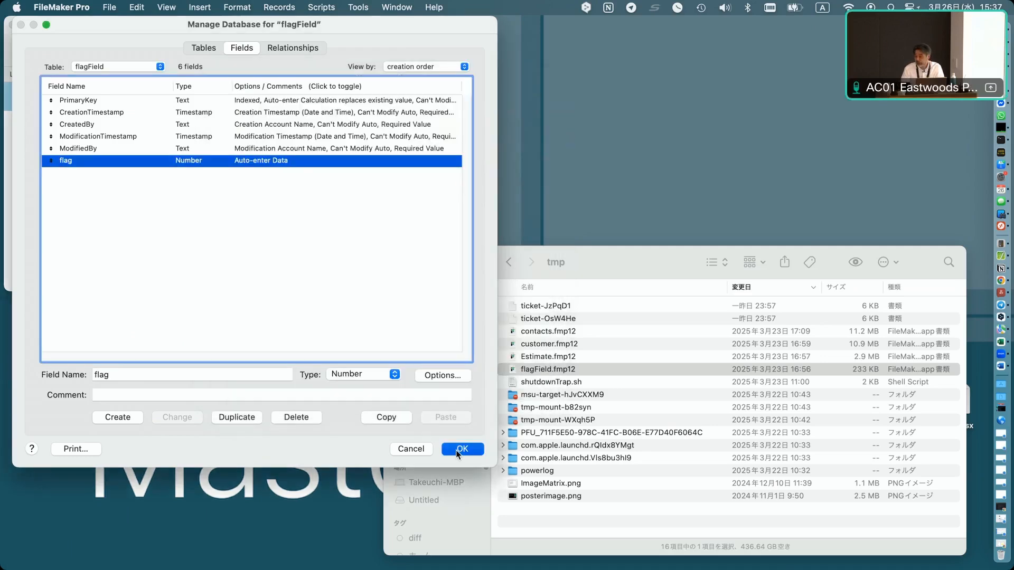
click(455, 450)
Create a new record and tick its flag check box.
click(209, 7)
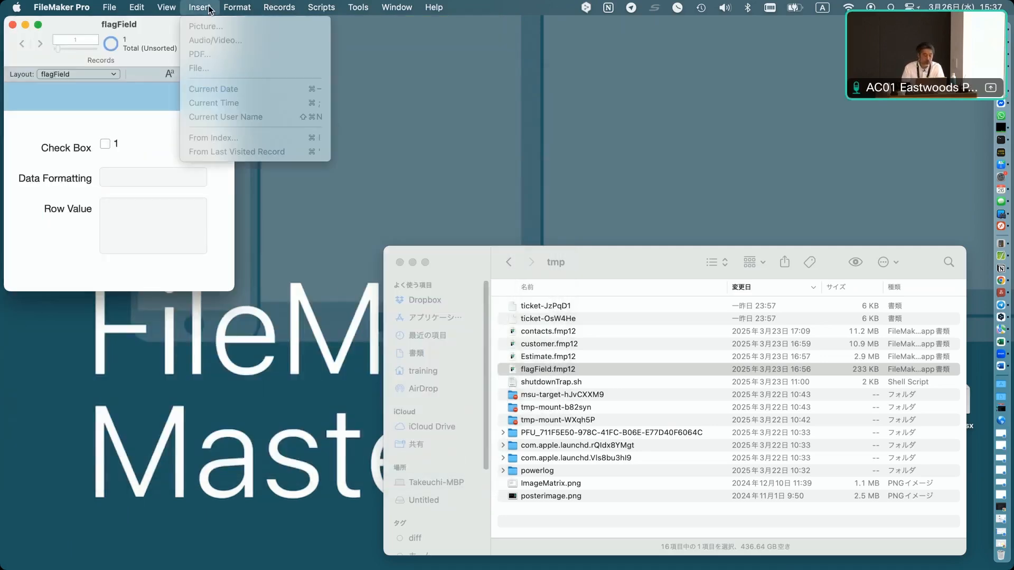
click(283, 27)
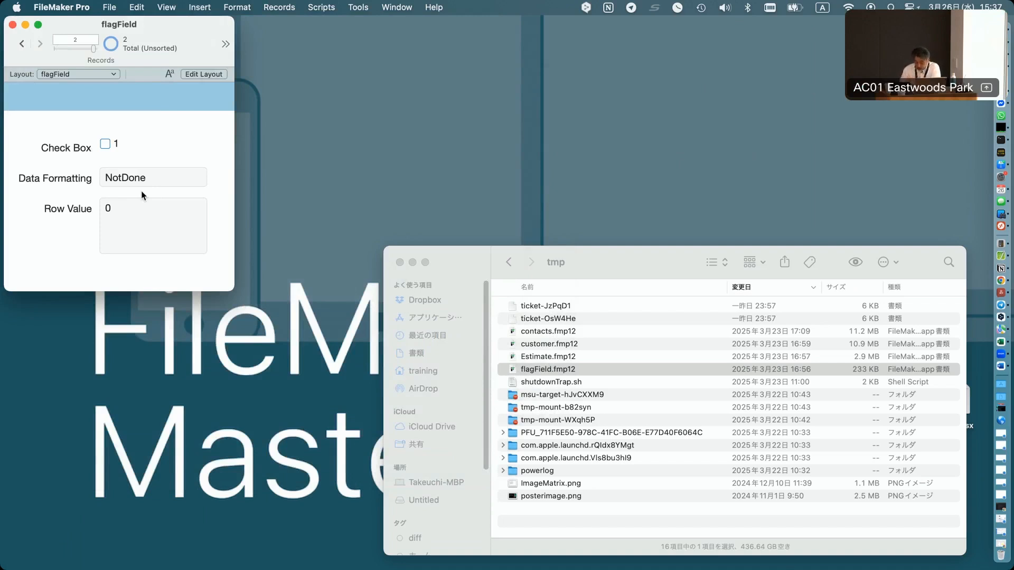
click(105, 144)
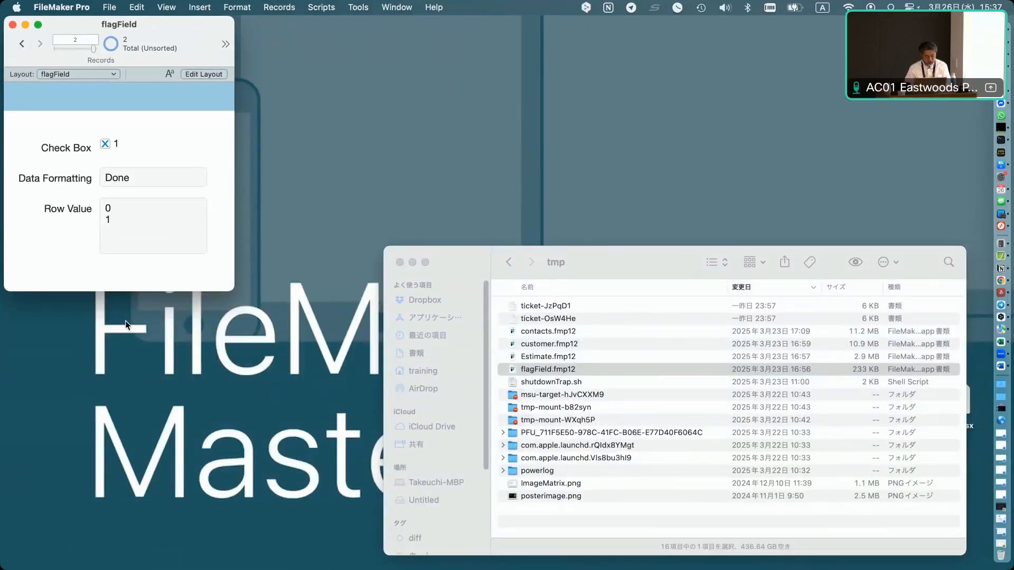
Change the flag field's auto-enter to the calculated value Self = 1, evaluating even when referenced fields are empty.
key(super+shift+d)
double_click(226, 160)
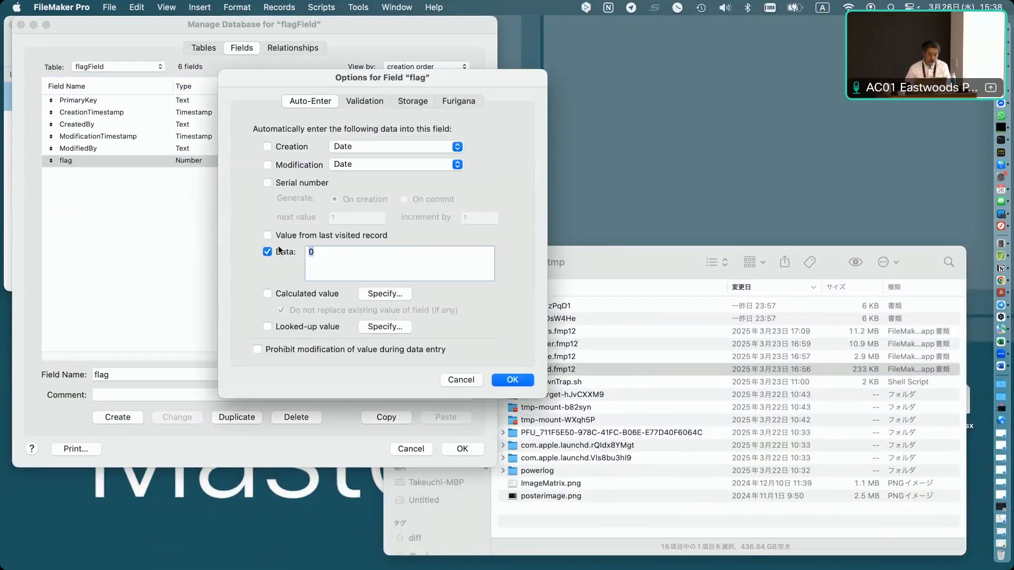
click(379, 295)
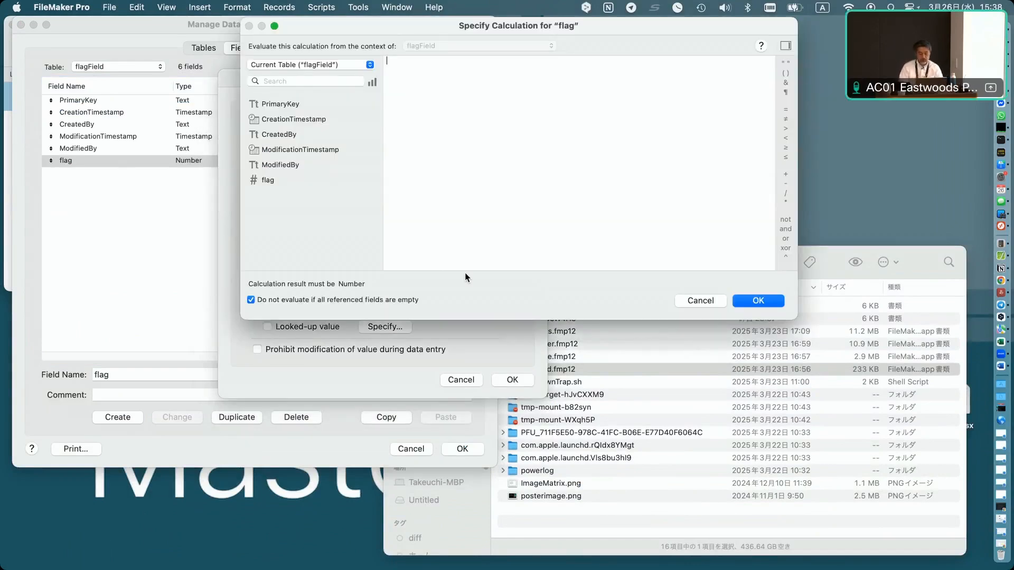
key(ctrl+Right)
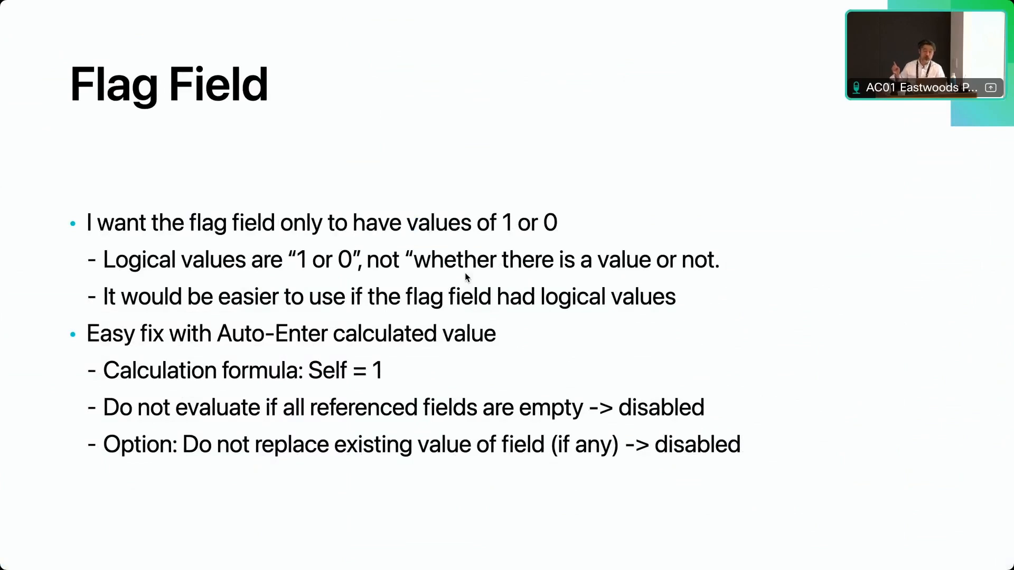
key(ctrl+Left)
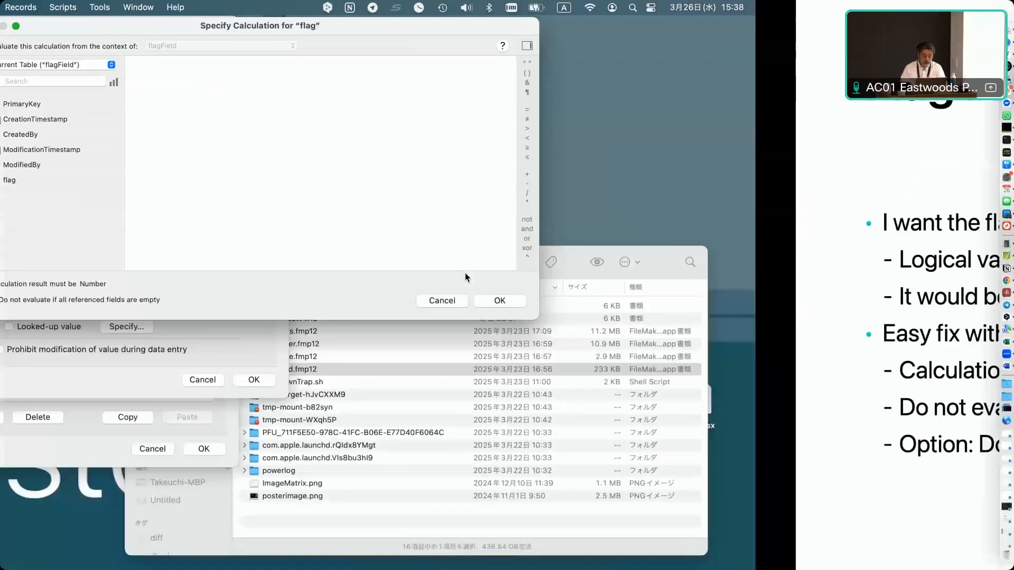
text(Self)
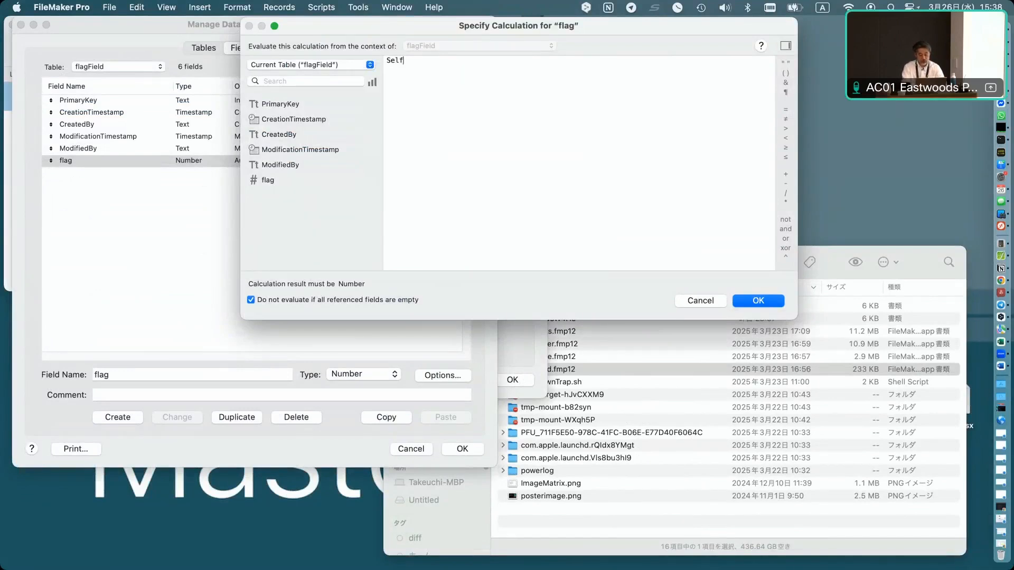
text( = 1)
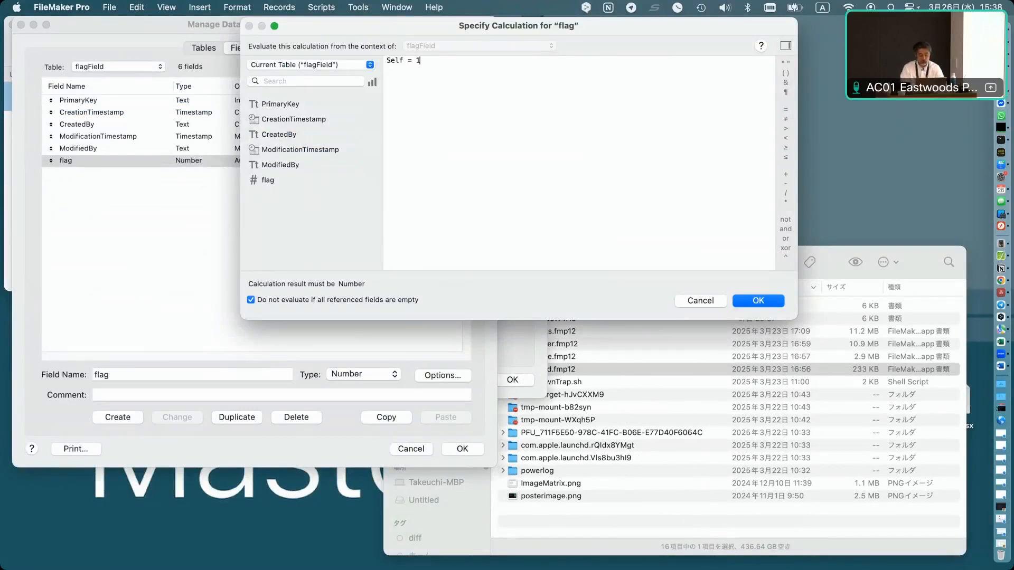
click(252, 300)
click(752, 301)
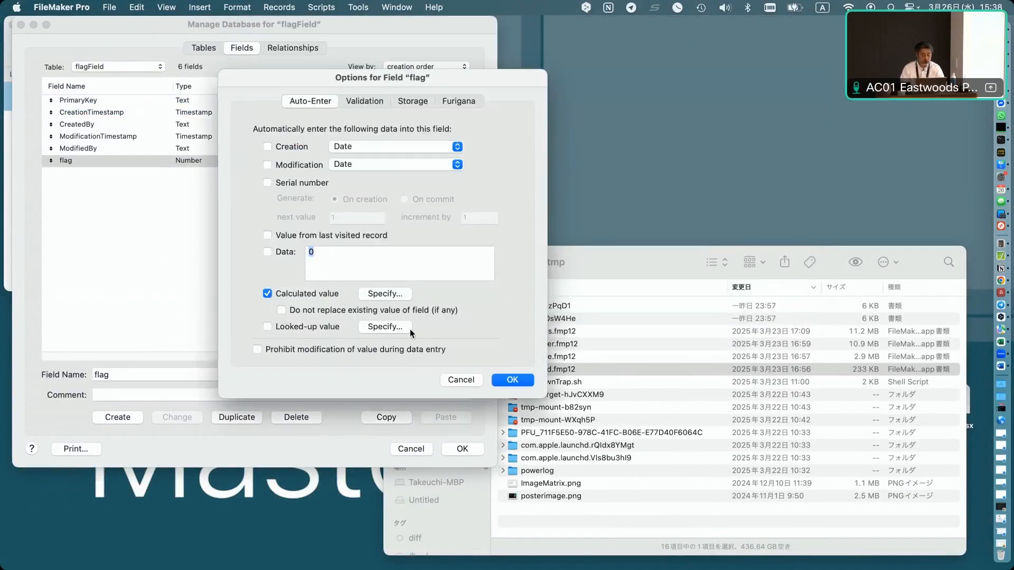
click(513, 380)
click(462, 448)
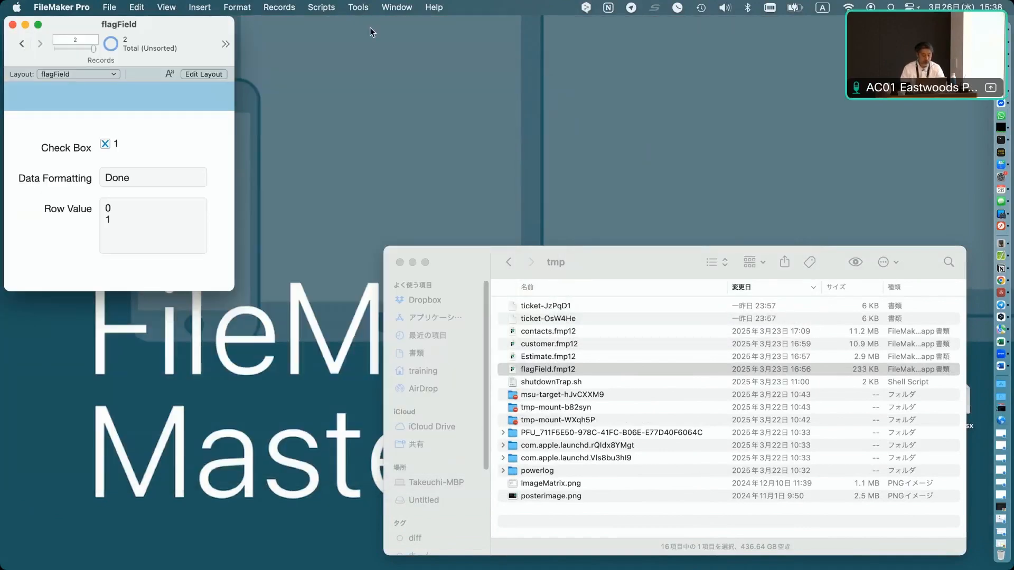
Create another new record and tick then untick its flag check box.
click(276, 8)
click(287, 26)
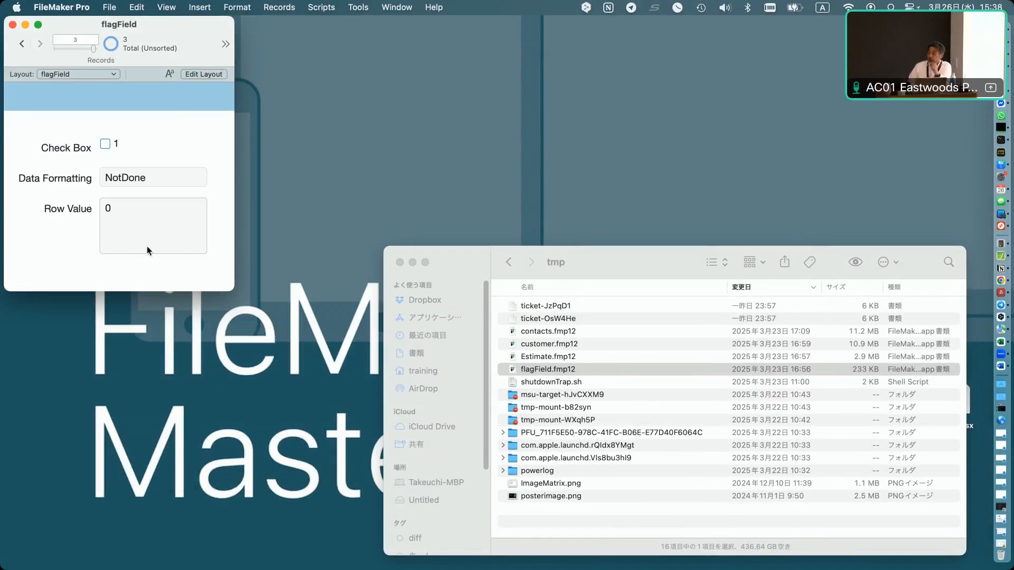
click(105, 143)
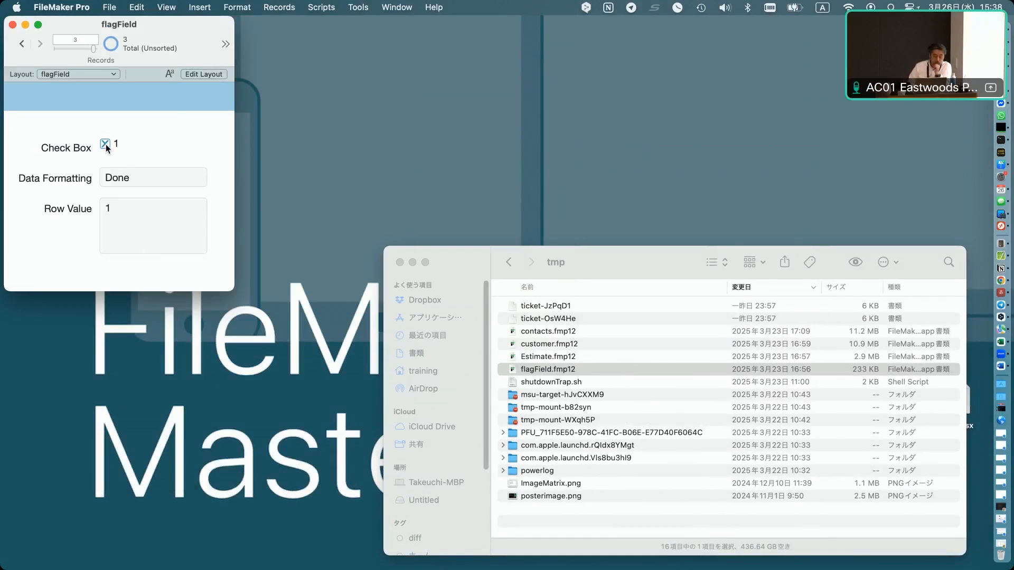
click(105, 145)
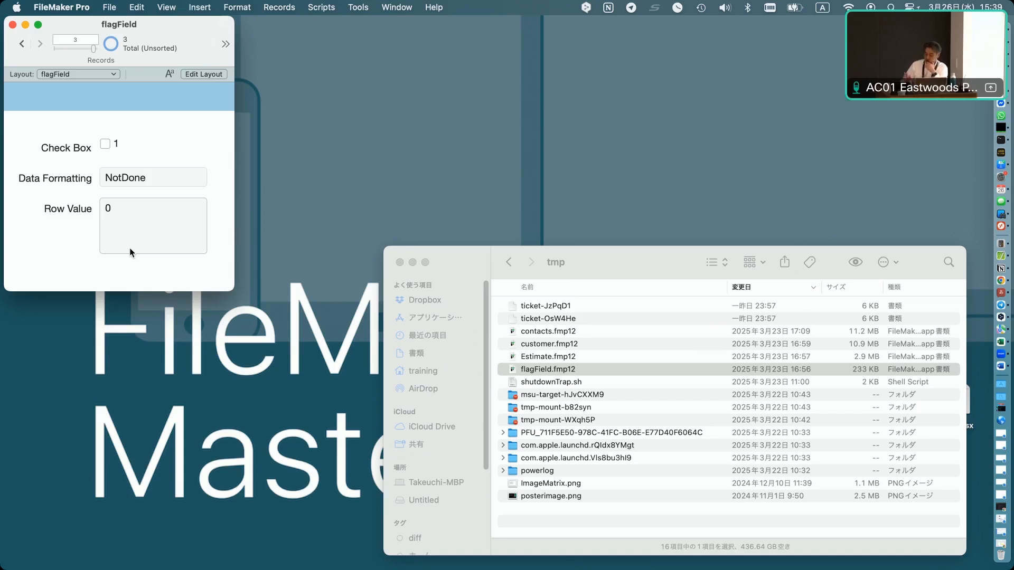
Reopen and review the flag field's auto-enter calculation and its options.
key(super+shift+d)
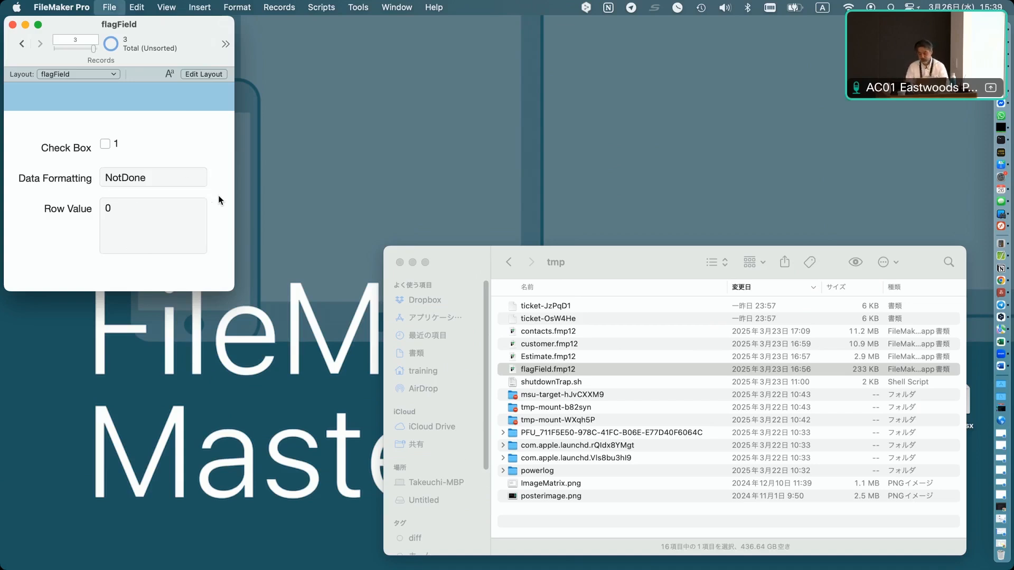
click(317, 161)
double_click(317, 161)
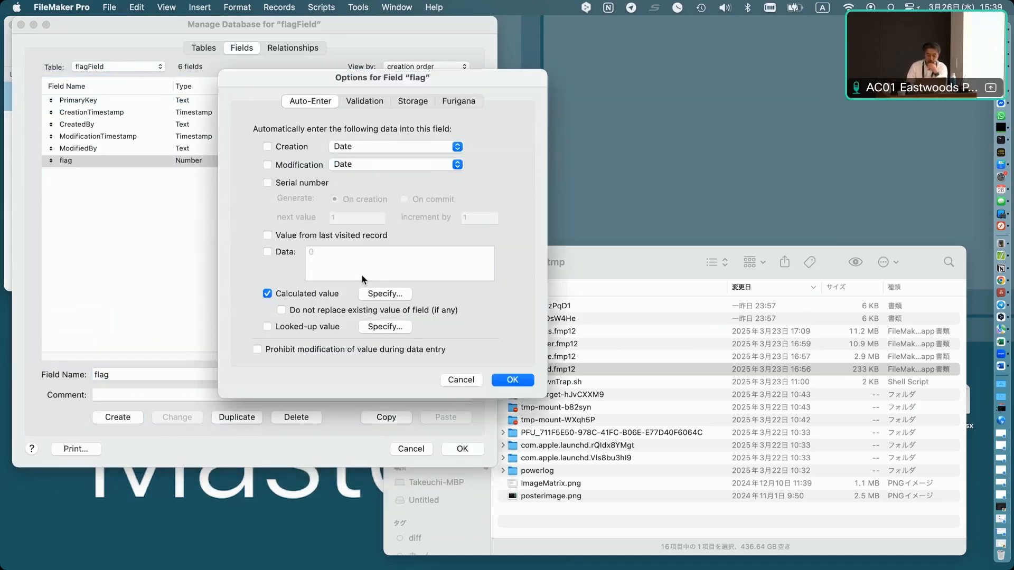
click(373, 294)
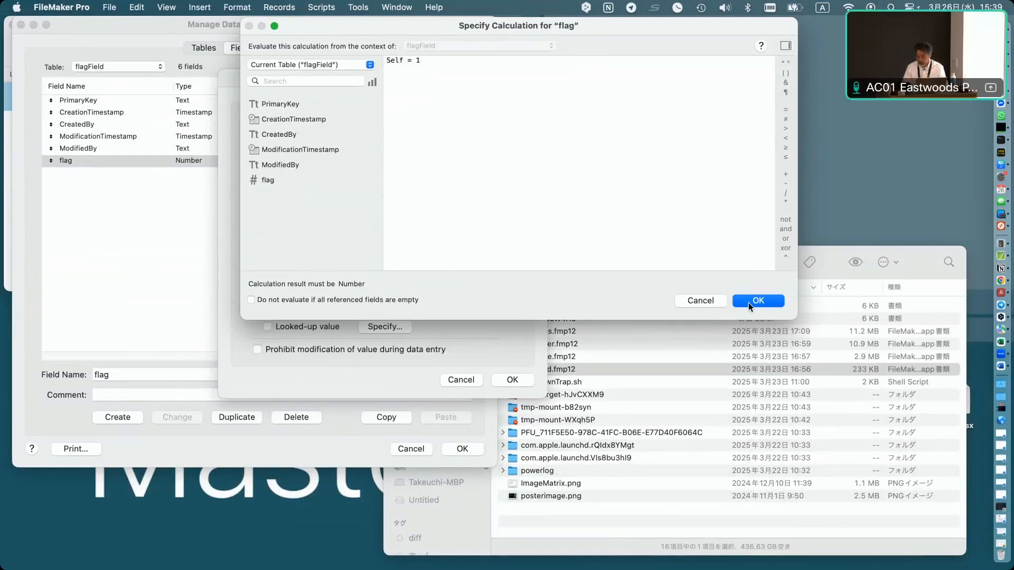
click(750, 303)
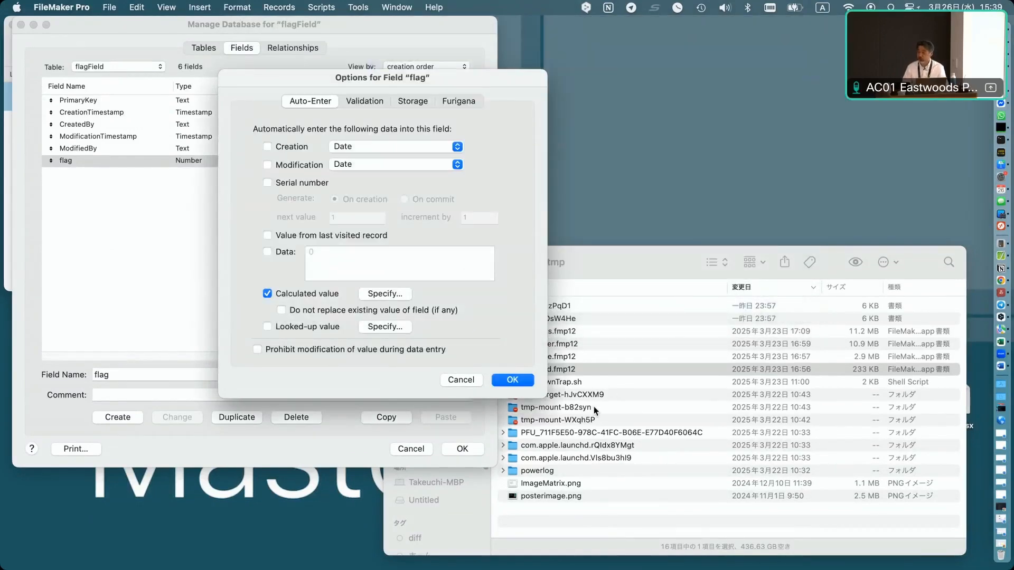
click(512, 380)
click(465, 449)
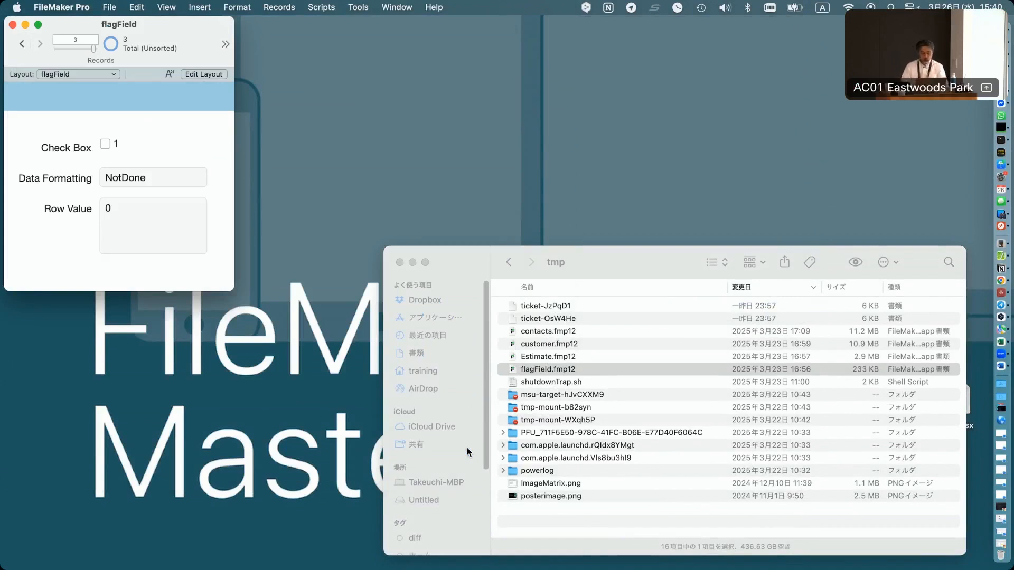
key(super+Tab)
key(Right)
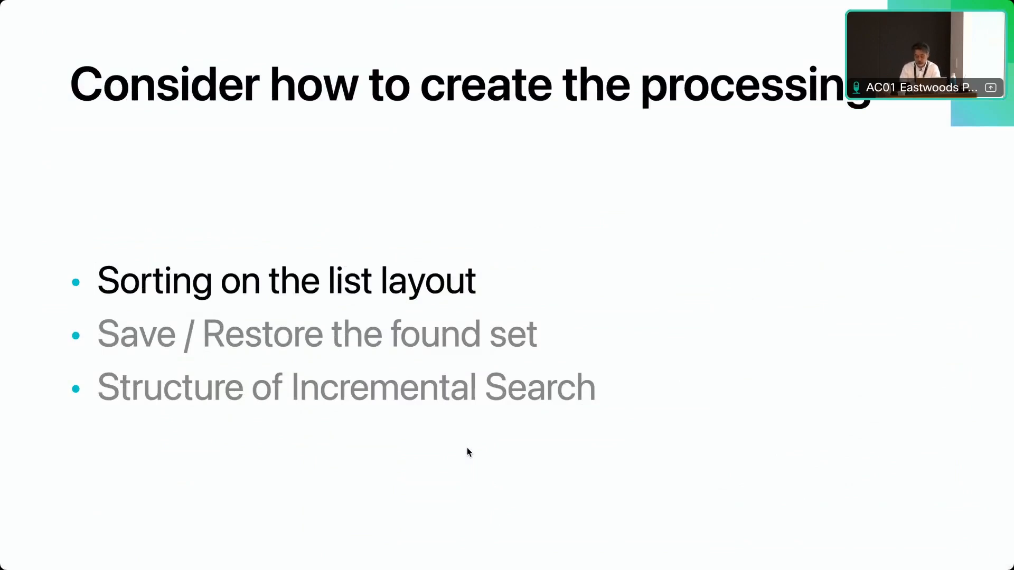
key(Right)
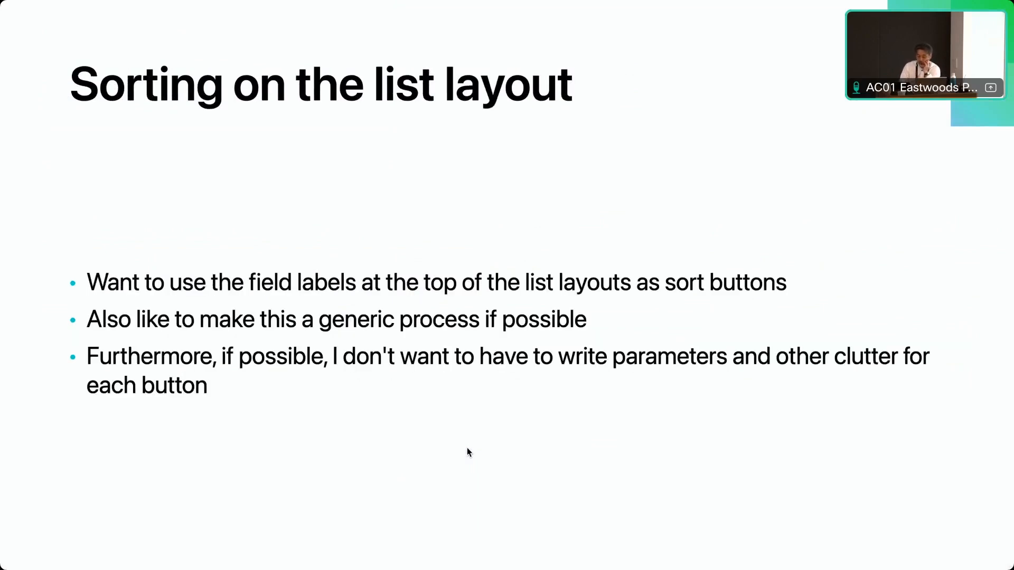
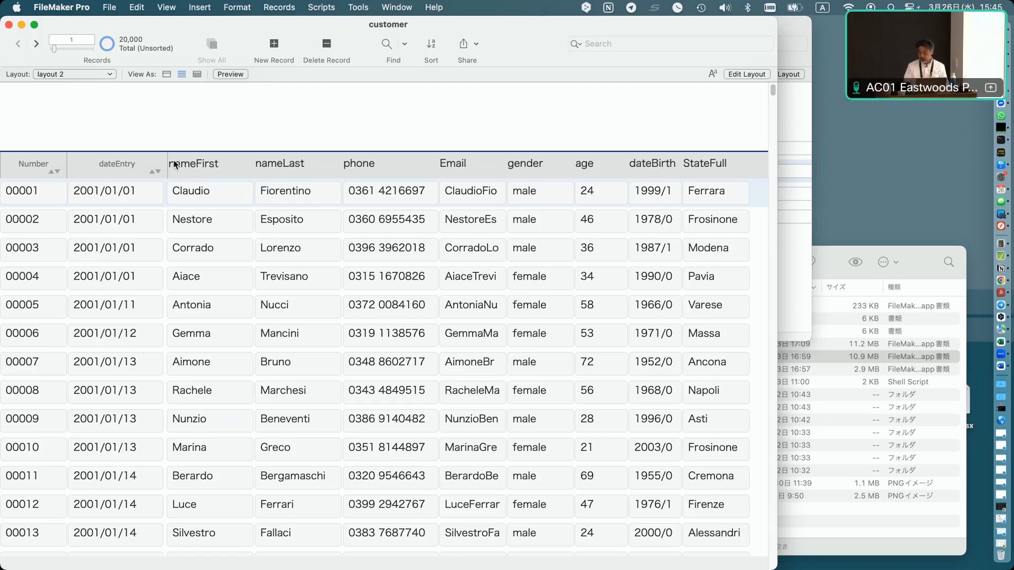
Inspect which field the dateEntry header sort object displays in Layout mode, then return to Browse mode.
click(358, 7)
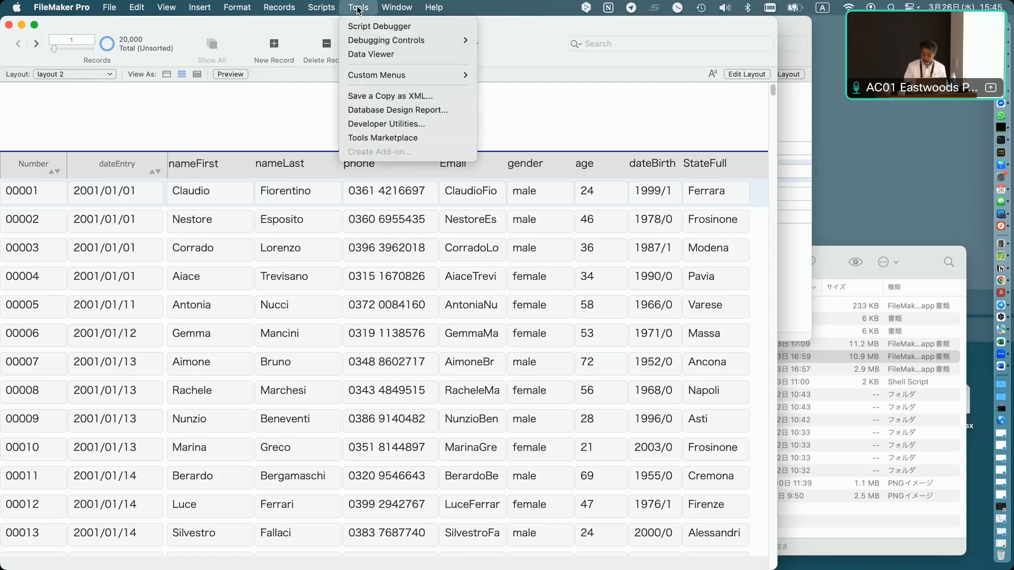
key(super+l)
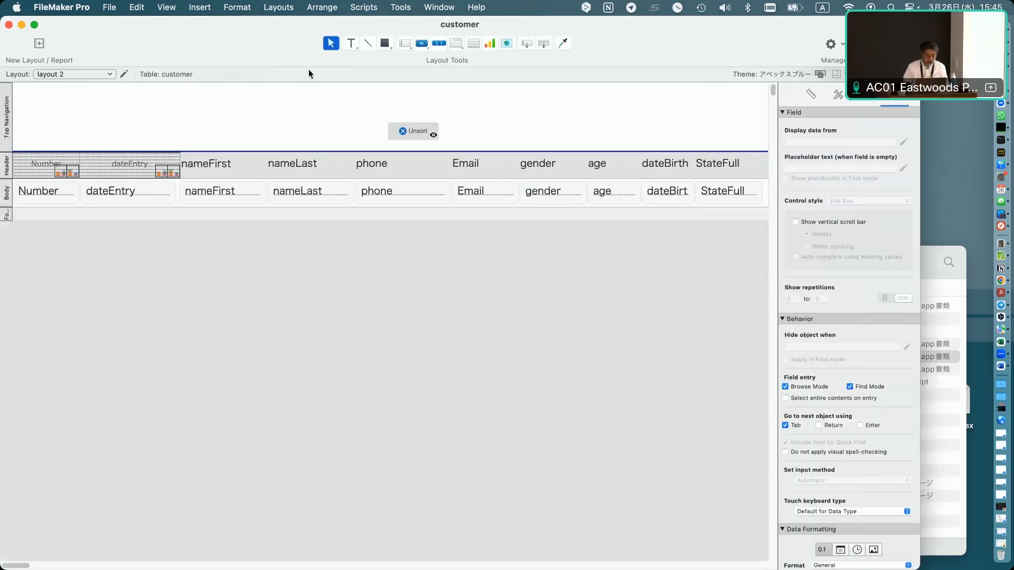
double_click(121, 180)
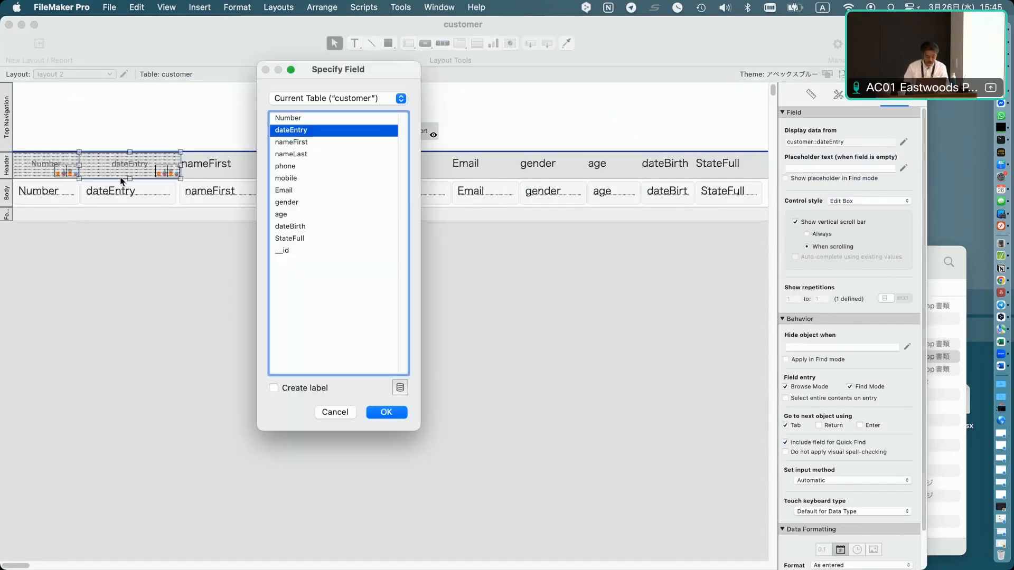
key(Return)
key(super+b)
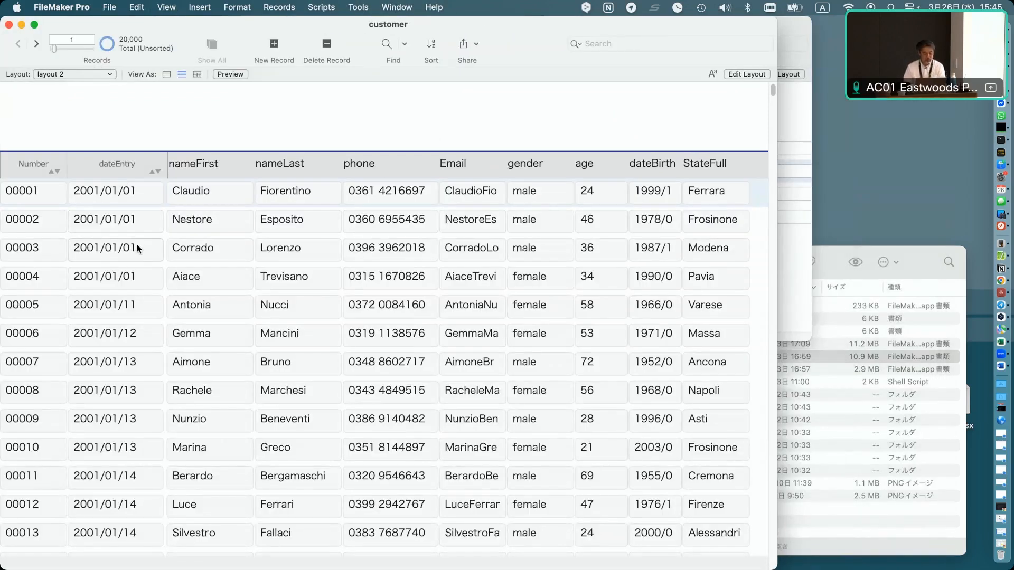
Sort the records from the Number and dateEntry column headers in both directions, then unsort them.
click(38, 165)
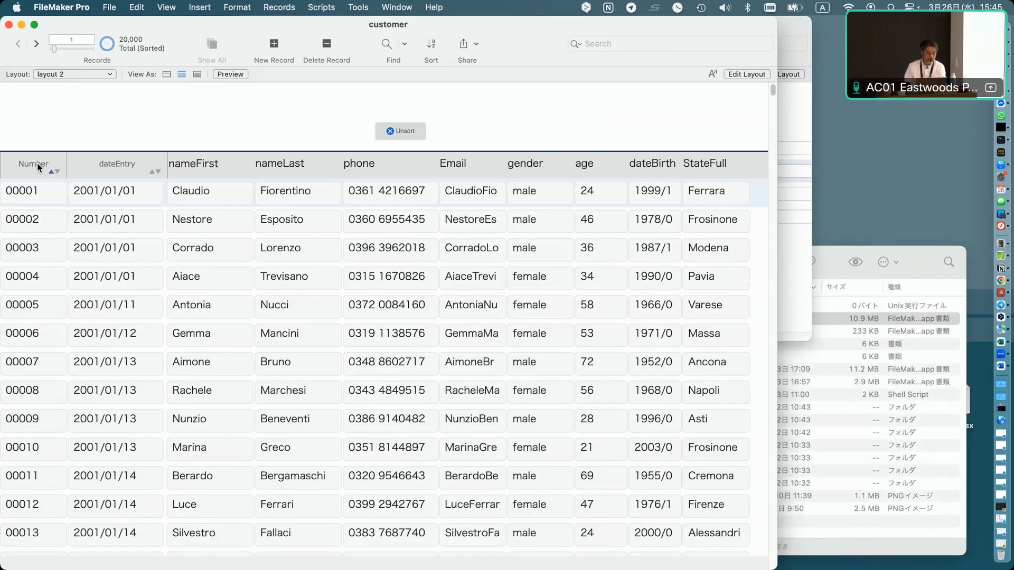
click(104, 171)
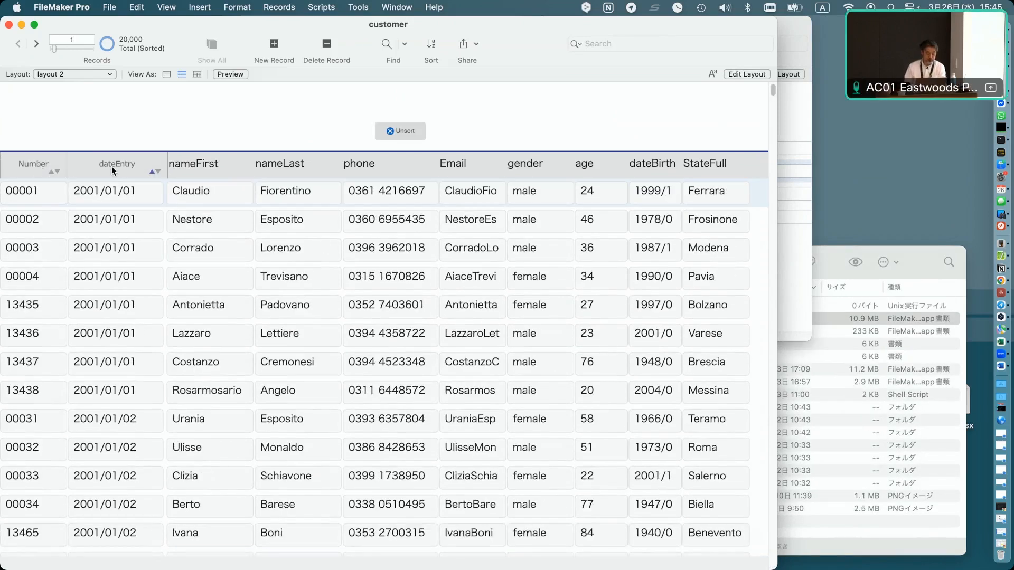
click(112, 166)
click(112, 166)
click(112, 167)
click(33, 166)
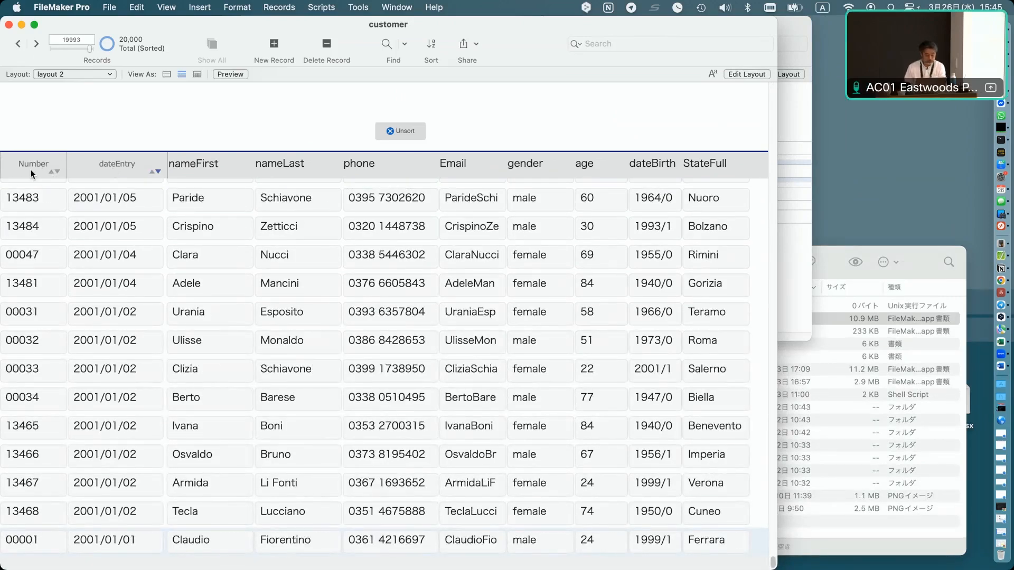
click(406, 131)
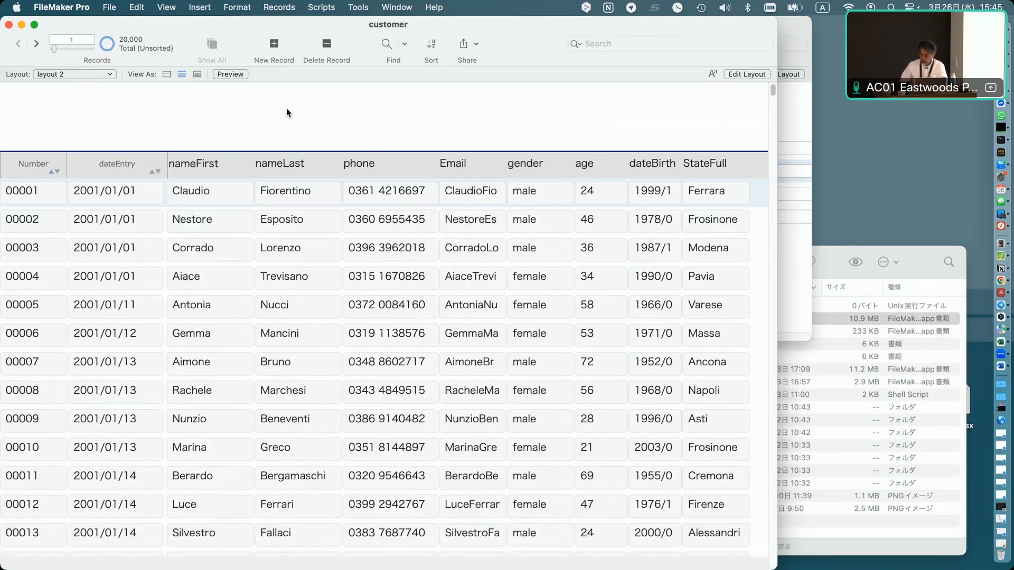
Open the Script Debugger and trigger the Number header's sort script.
click(358, 7)
click(214, 211)
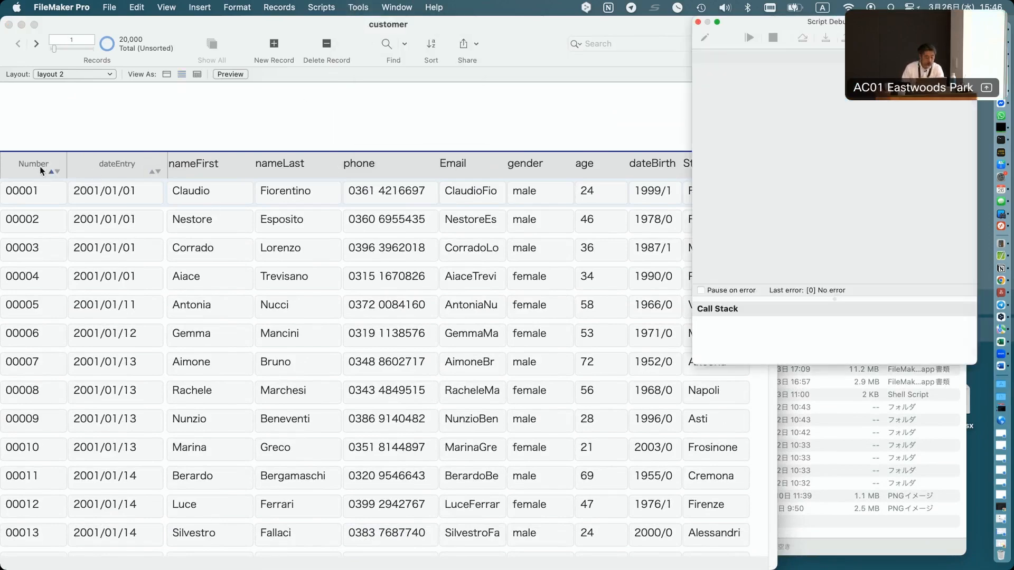
click(28, 170)
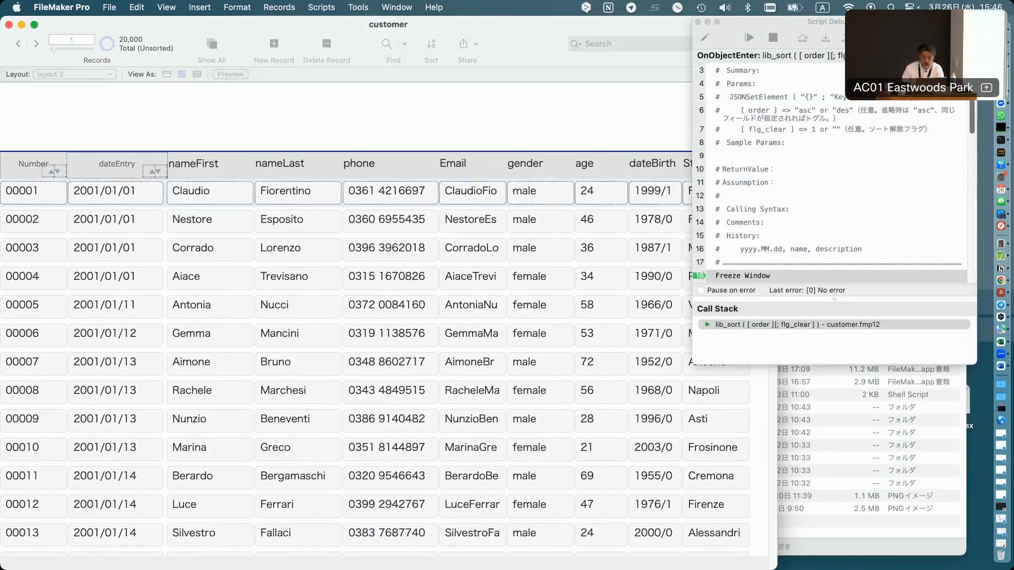
Step through the lib_sort script to its Sort Records by Field step and close the debugger.
click(741, 39)
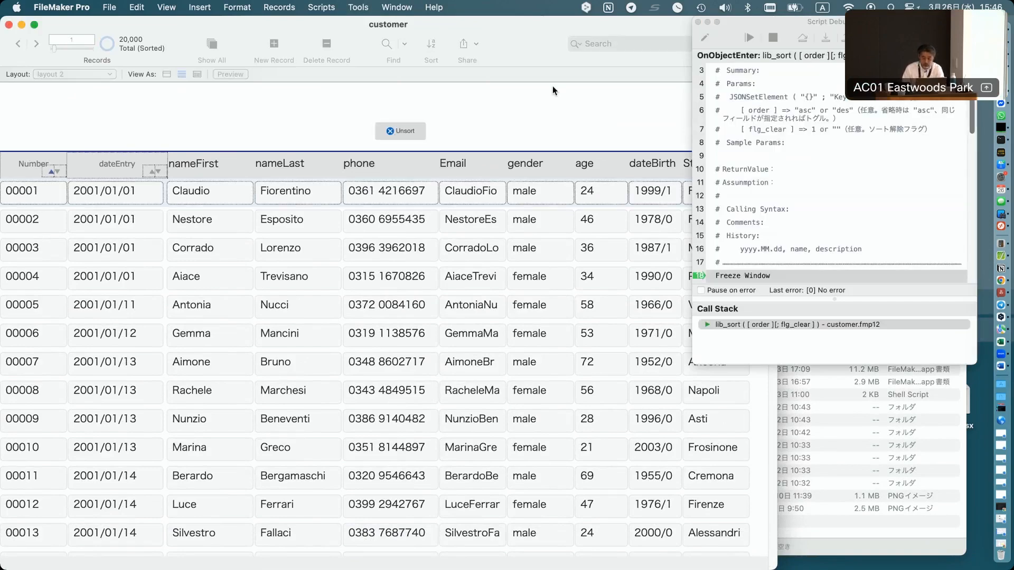
click(825, 38)
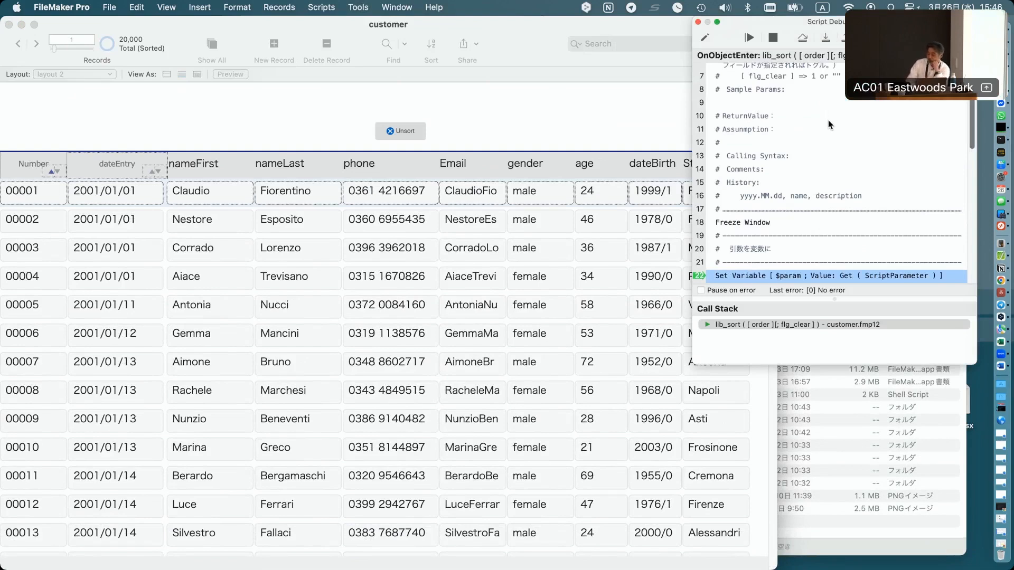
scroll(828, 119, down, 1)
scroll(828, 120, down, 3)
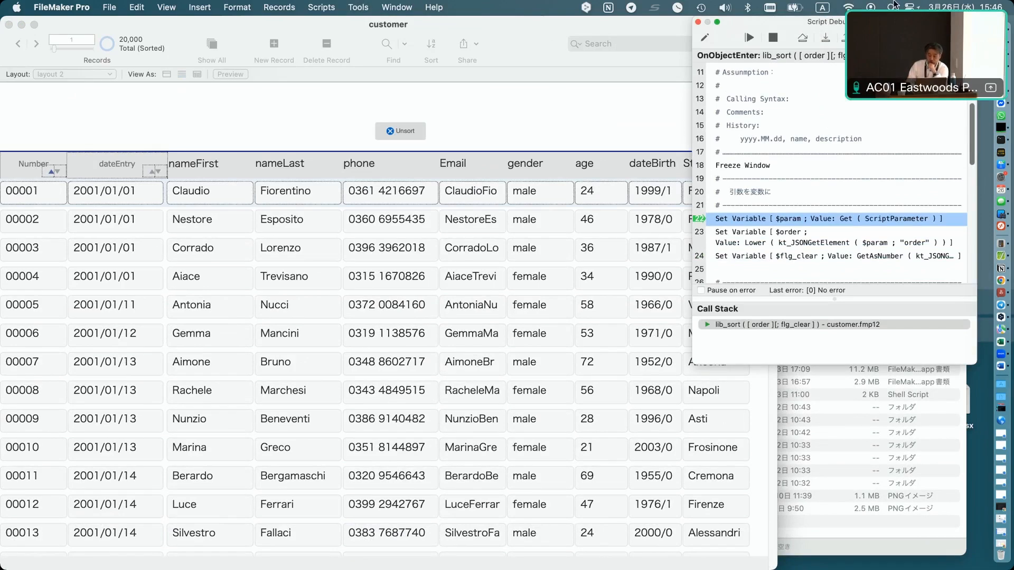
click(826, 39)
click(826, 39)
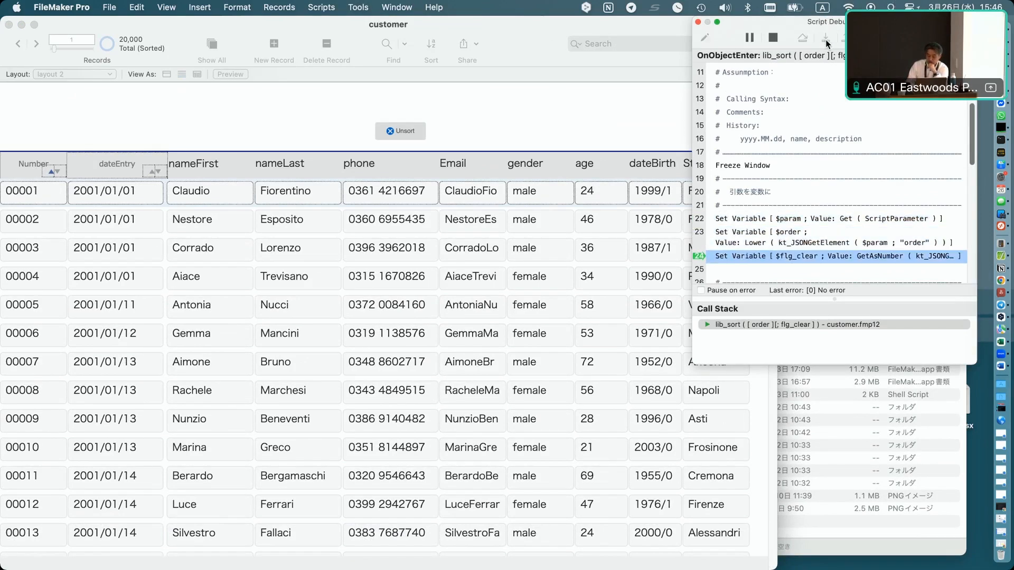
click(826, 39)
click(826, 39)
click(826, 39)
click(826, 39)
click(825, 39)
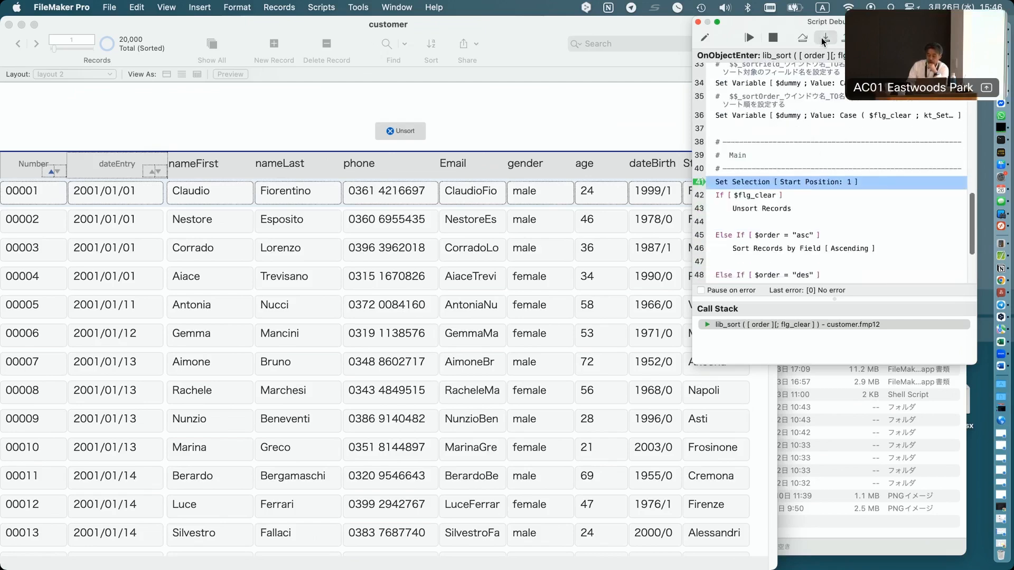
click(824, 39)
click(825, 39)
click(825, 39)
click(825, 39)
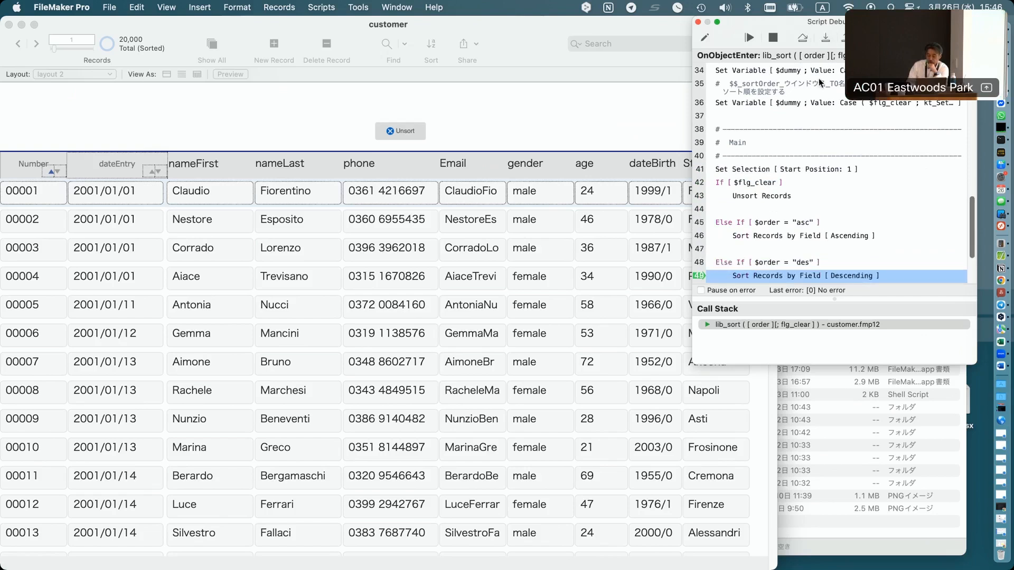
scroll(807, 147, down, 3)
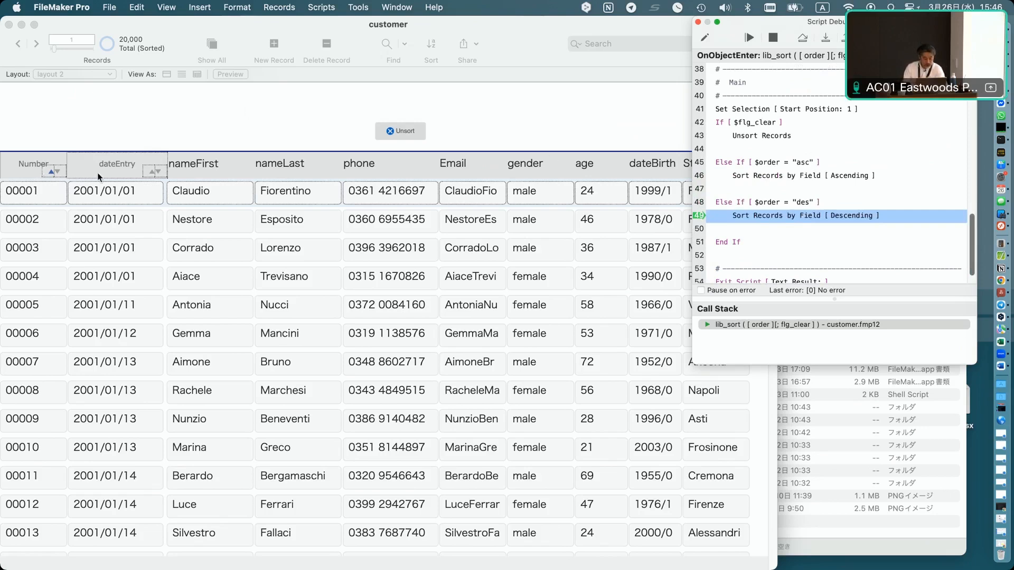
click(699, 23)
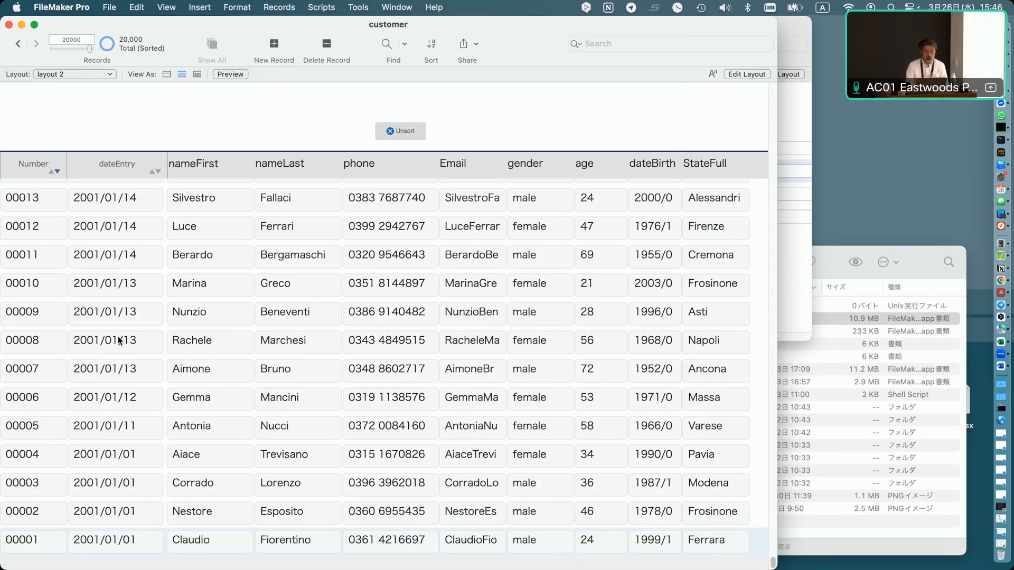
Toggle the Number column's sort order repeatedly from its header sort control.
click(52, 174)
click(52, 174)
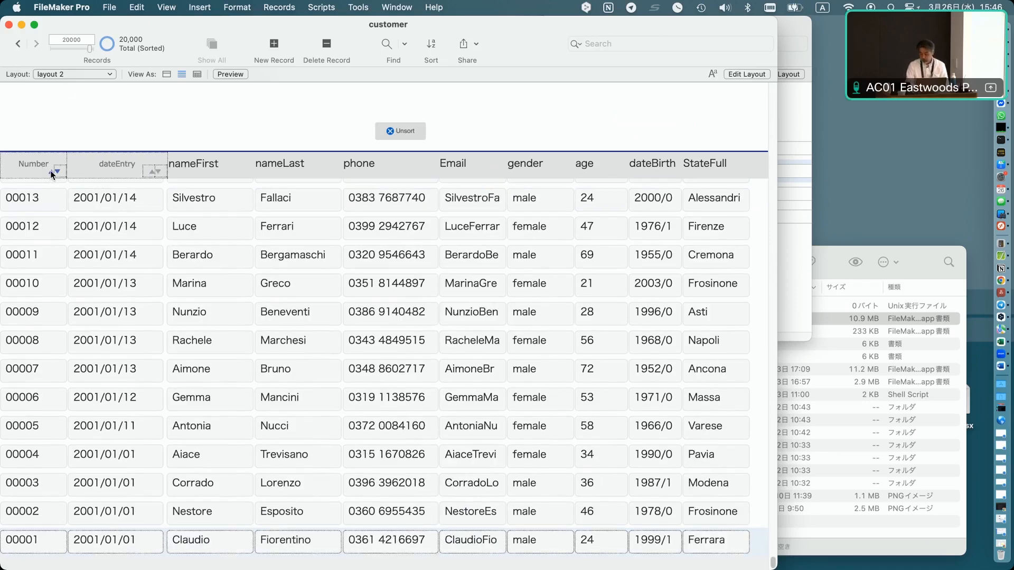
click(51, 171)
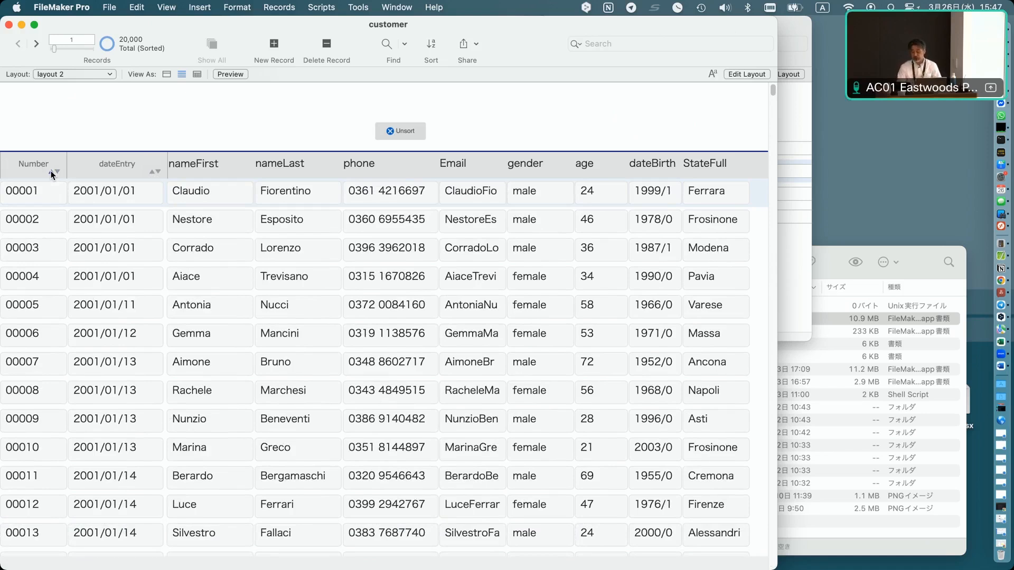
click(21, 172)
click(21, 172)
click(21, 172)
click(22, 172)
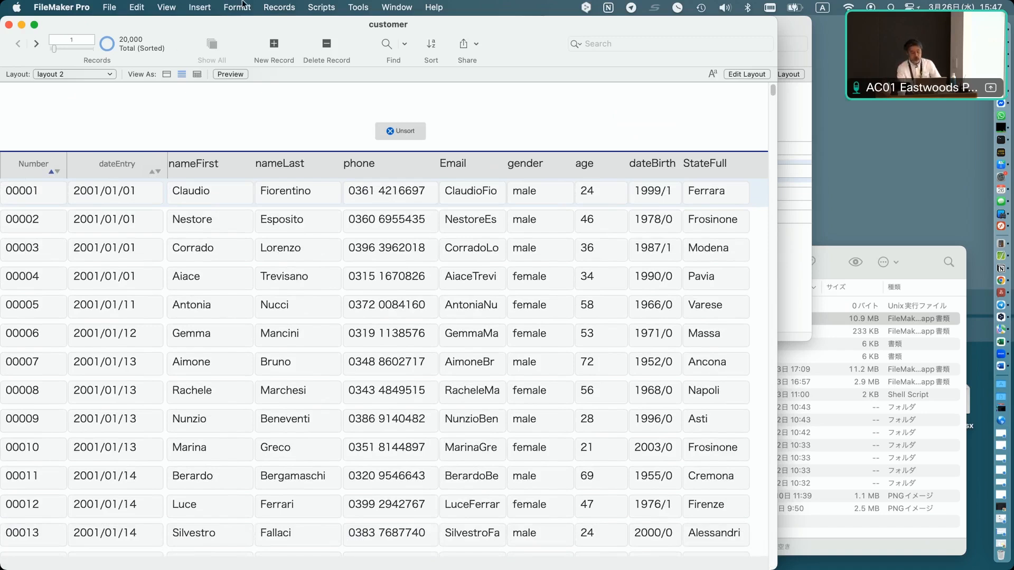
Open the Data Viewer and view the current value of the $$_sortField_customer_customer variable.
click(353, 7)
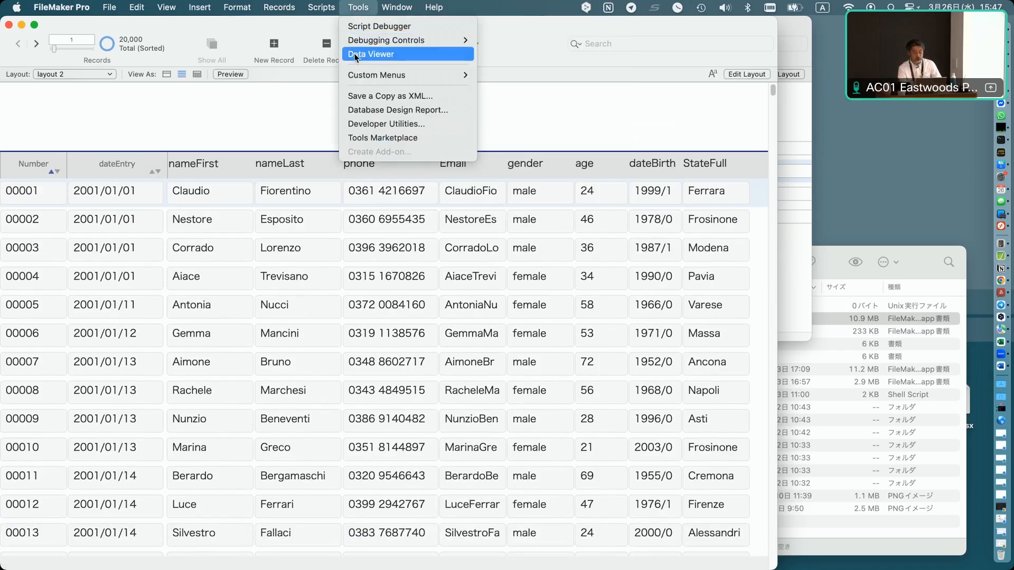
click(354, 54)
click(834, 372)
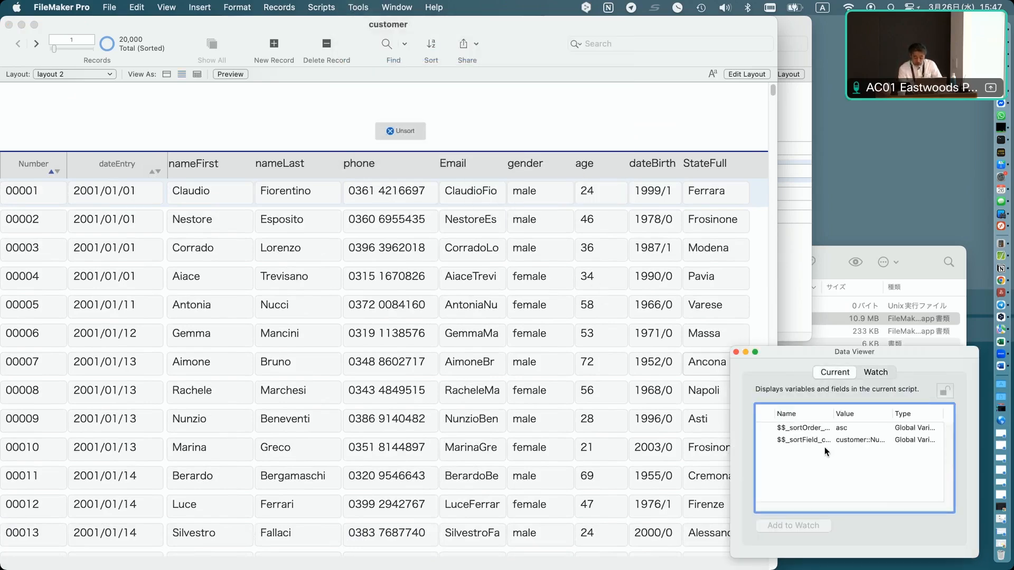
double_click(812, 442)
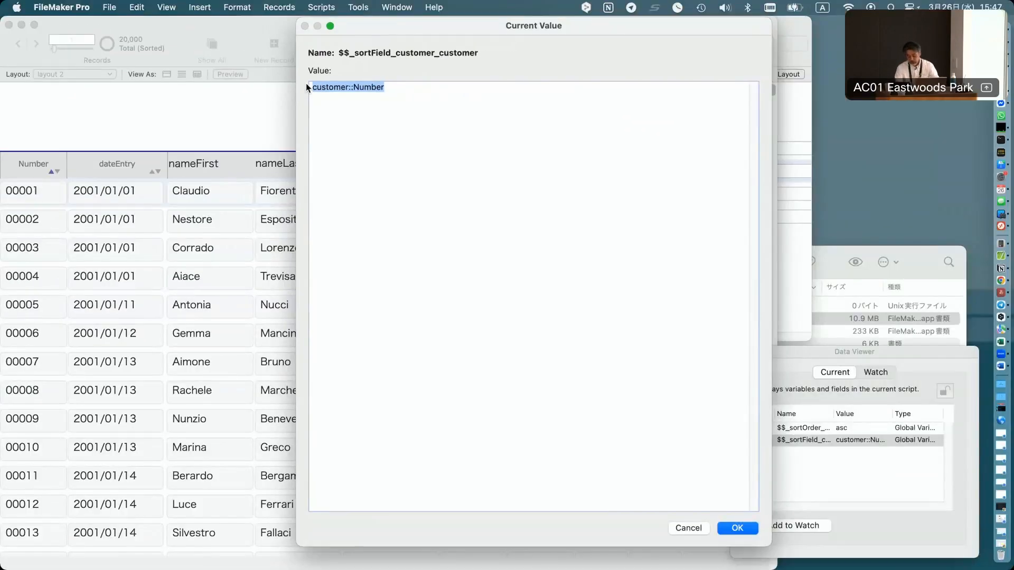
key(Escape)
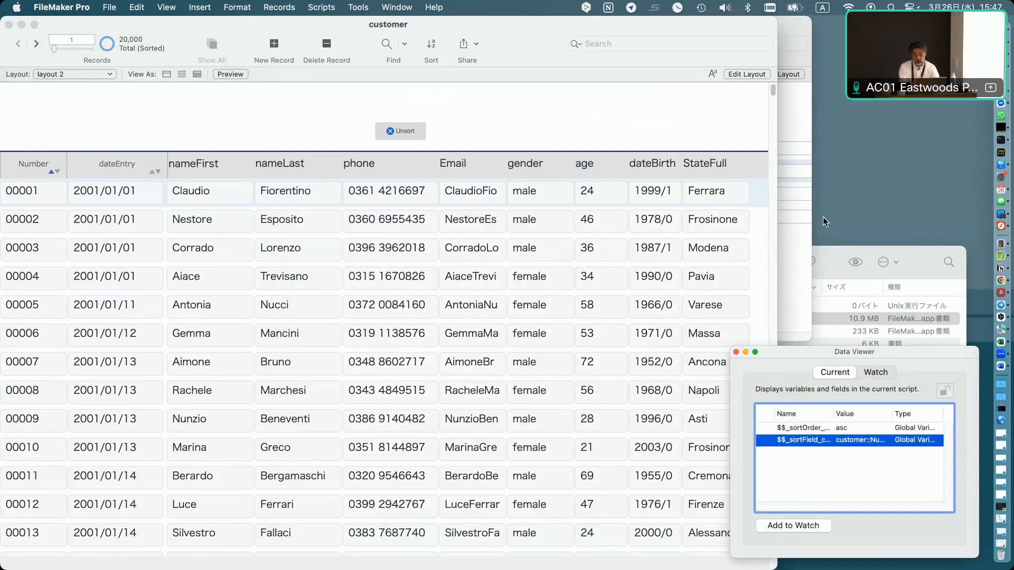
View the current value of the $$_sortOrder_customer_customer variable.
double_click(796, 429)
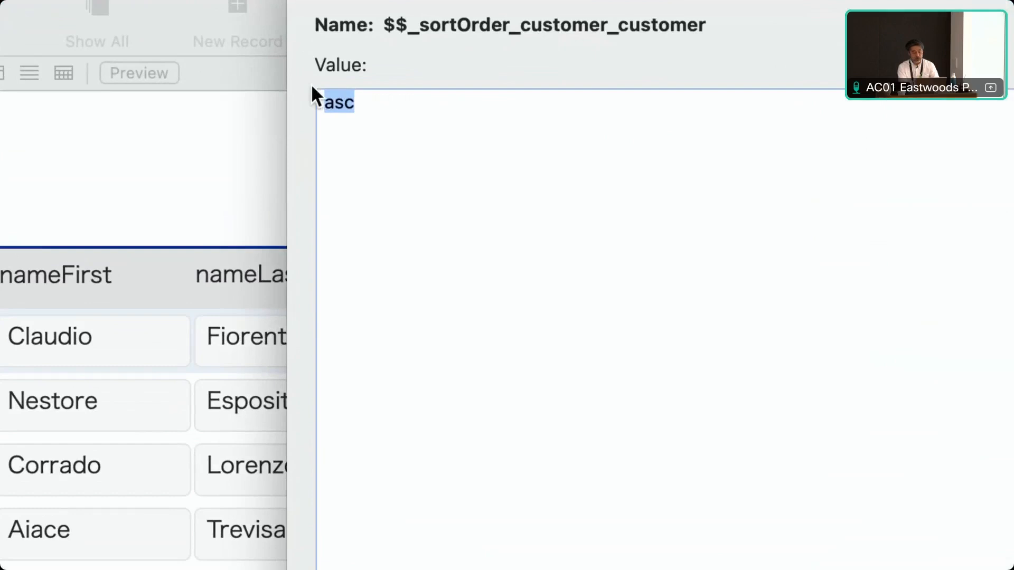
click(384, 157)
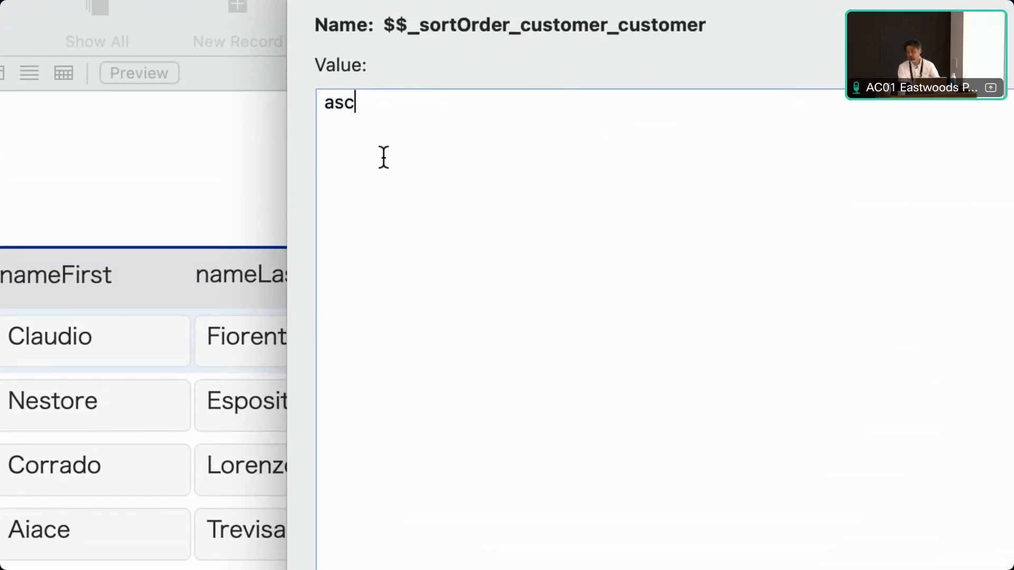
key(Return)
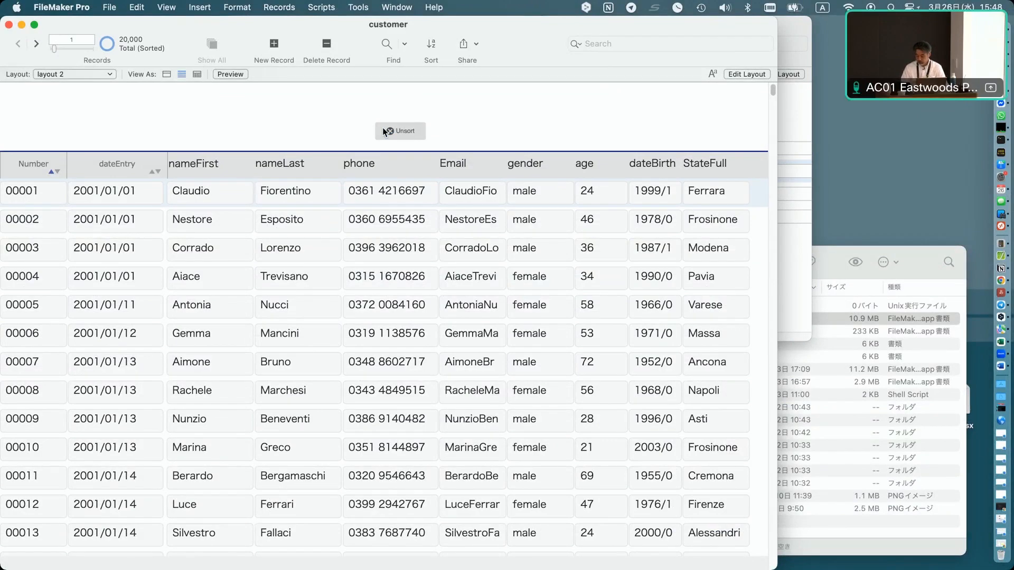
In Layout mode, review the Number header field's OnObjectEnter script trigger and its lib_sort script.
key(super+l)
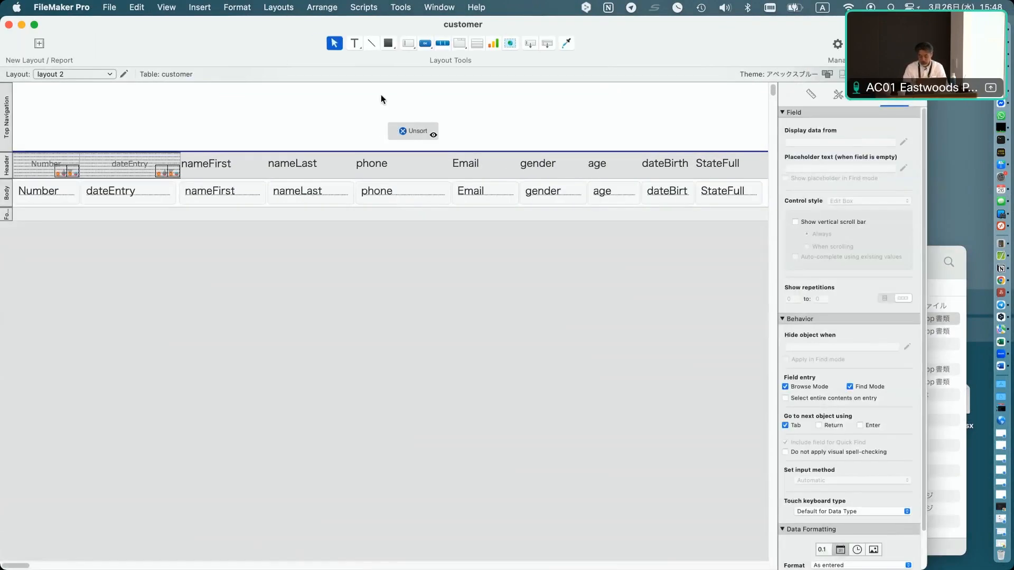
click(37, 178)
key(super+alt+t)
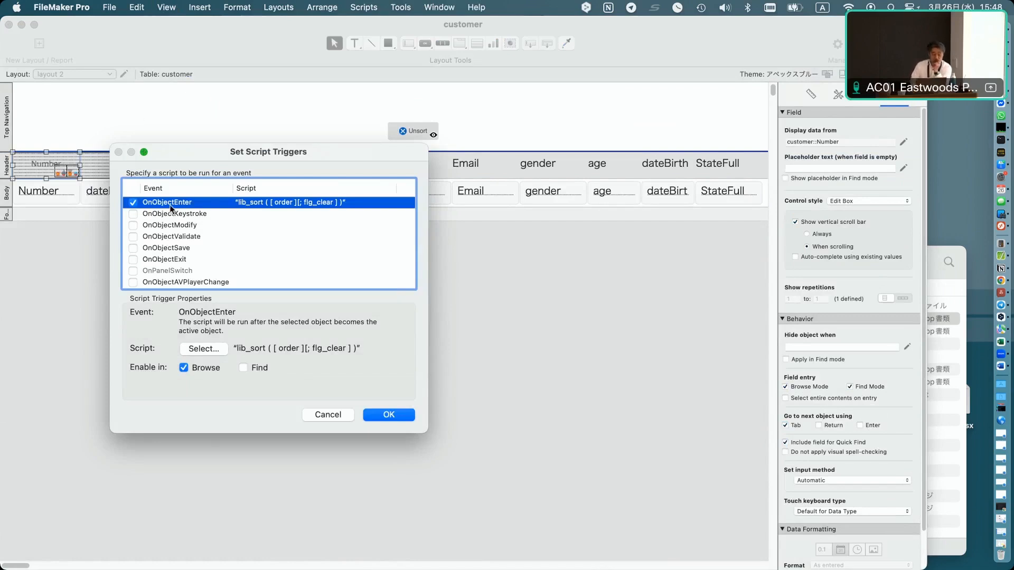
click(208, 347)
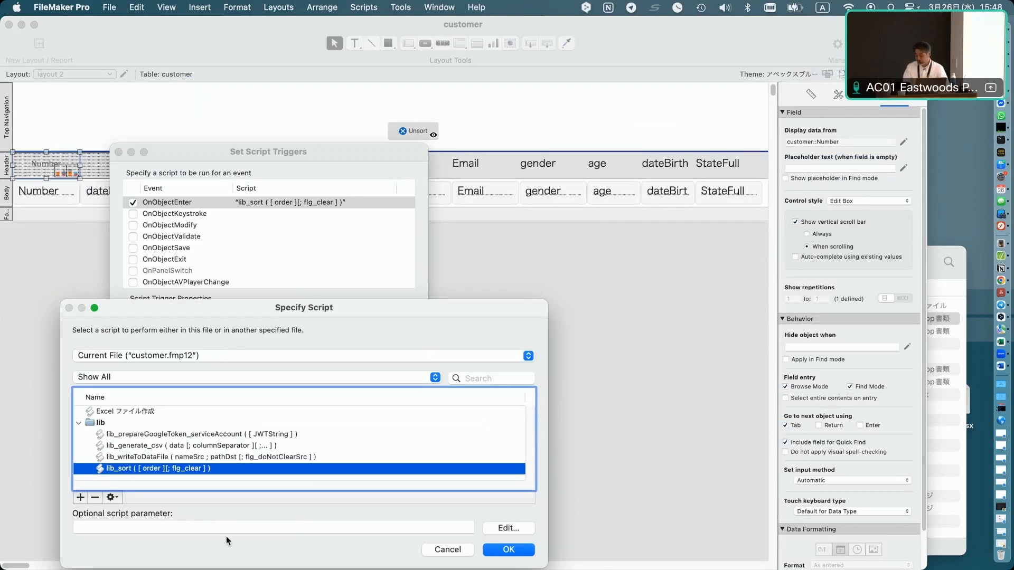
key(Return)
key(Return)
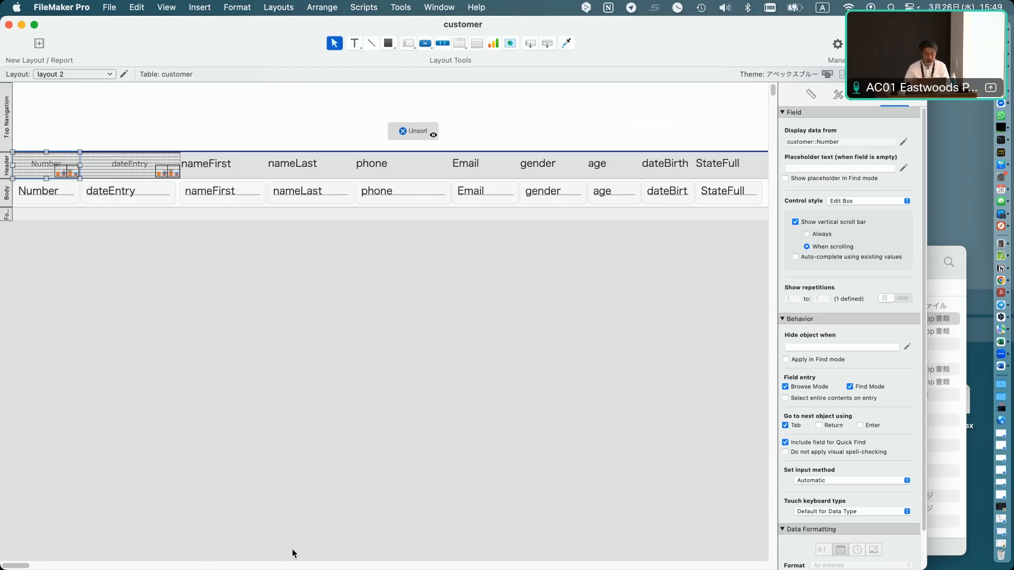
Review the Number header field's appearance settings in the inspector.
click(868, 102)
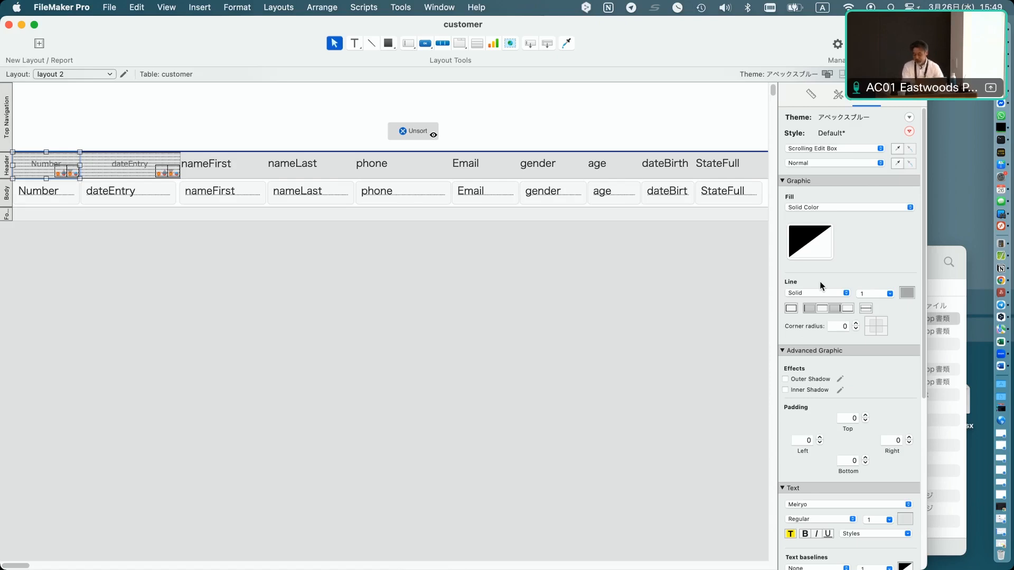
scroll(825, 452, down, 5)
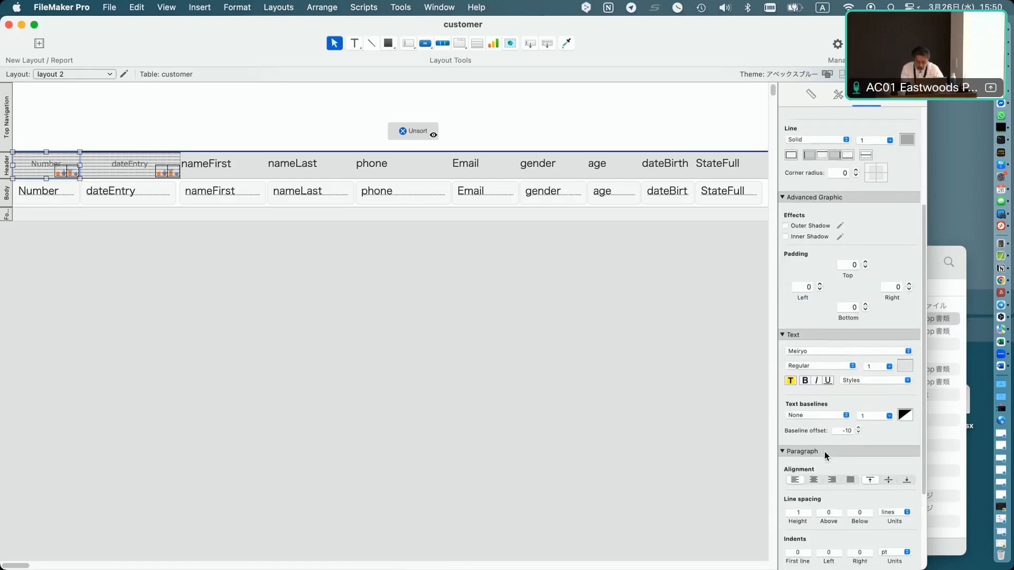
scroll(825, 451, down, 4)
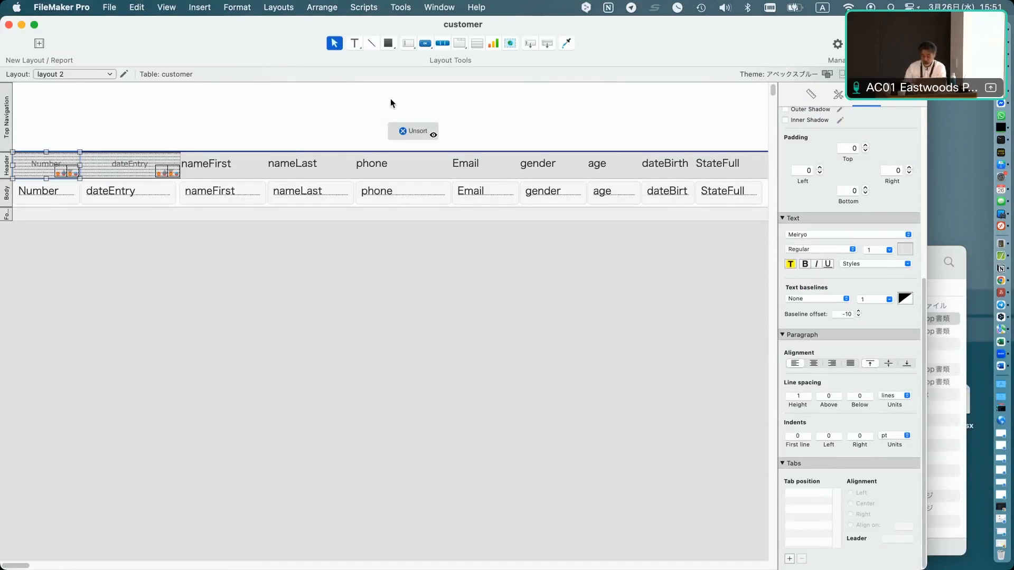
Copy the Number header's sort button group into the top navigation area, ungroup it, and spread its parts apart.
click(895, 95)
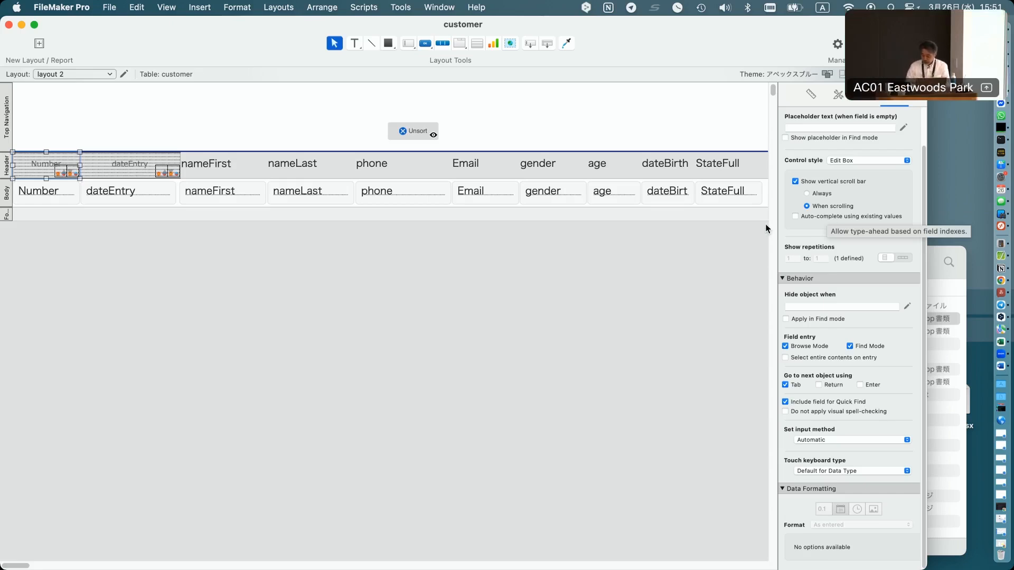
click(61, 173)
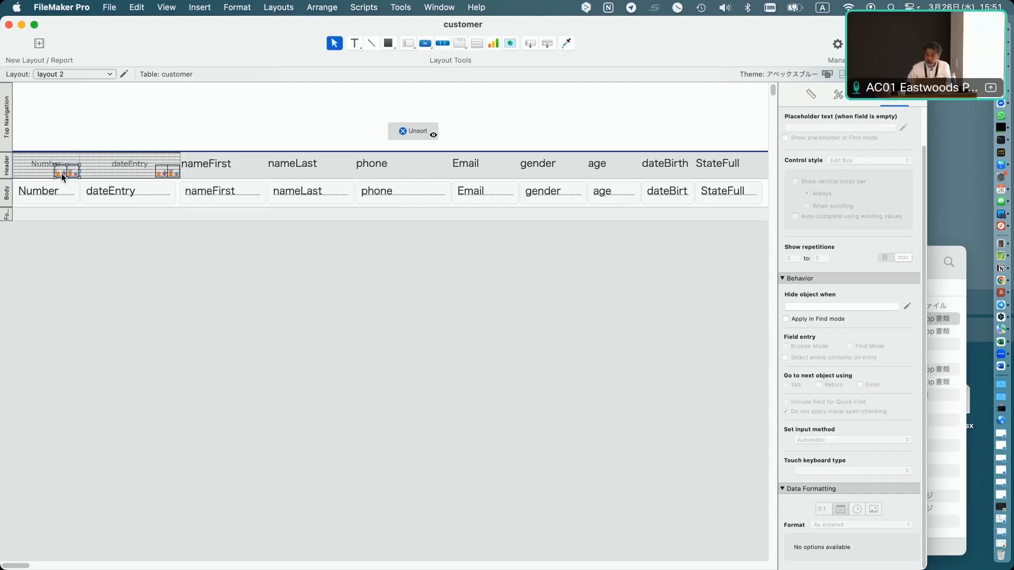
drag(148, 127, 264, 133)
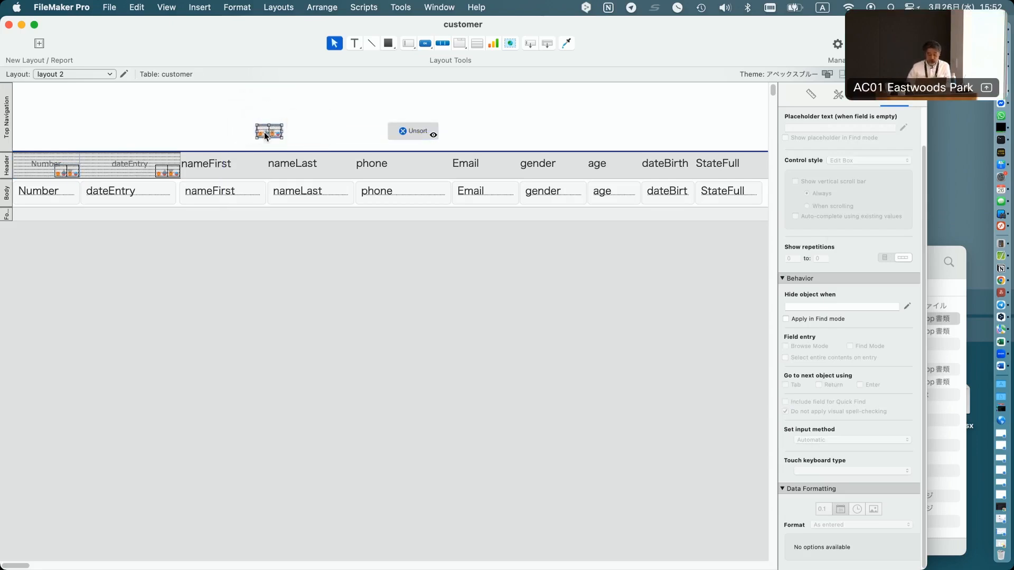
click(329, 7)
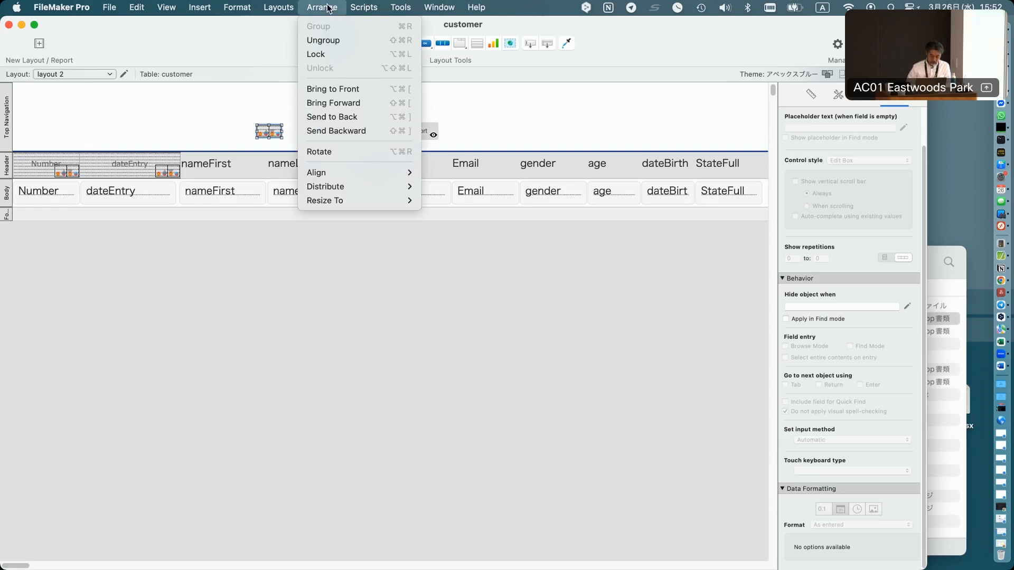
click(327, 41)
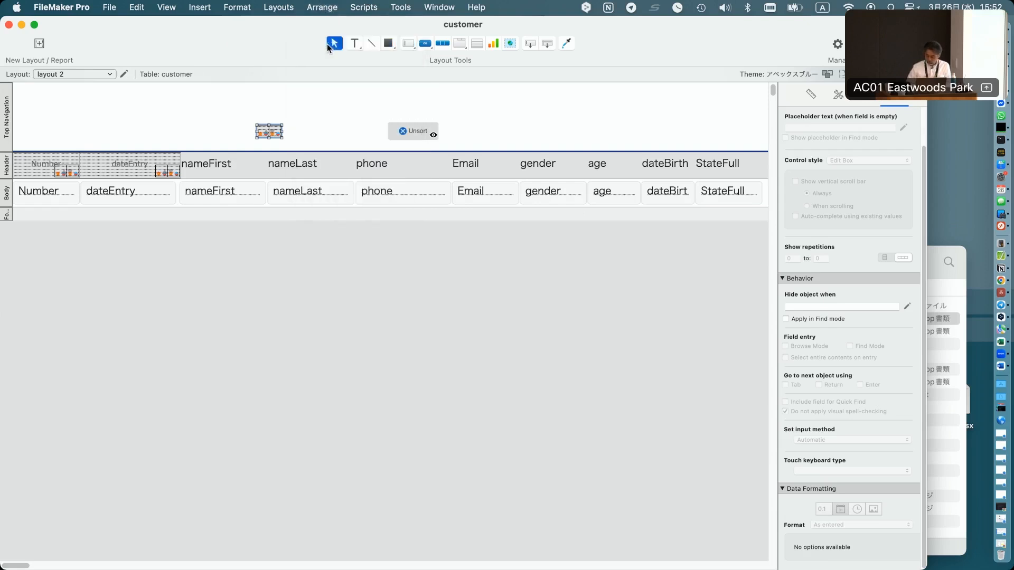
drag(270, 133, 269, 99)
click(262, 136)
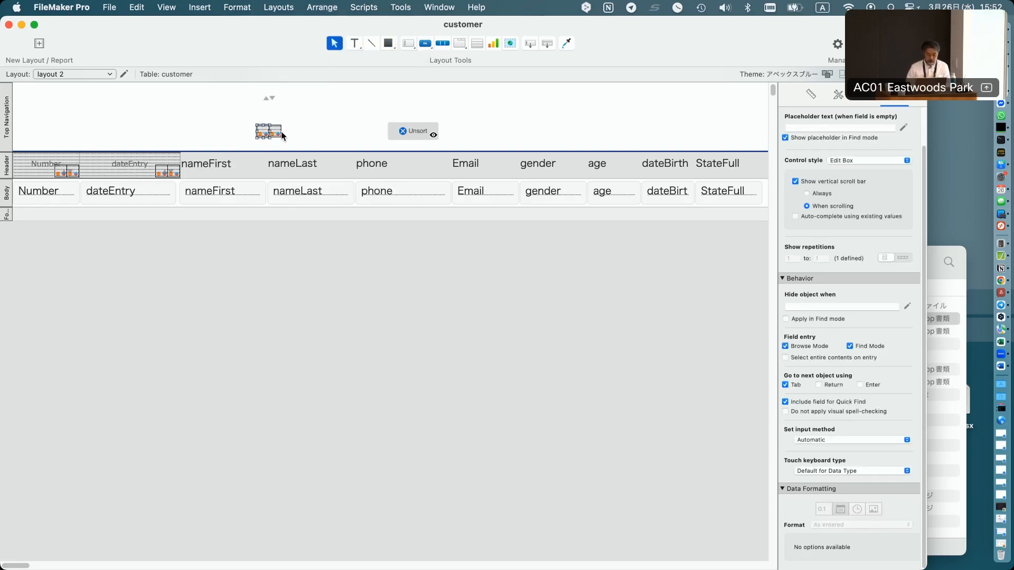
drag(282, 135, 276, 118)
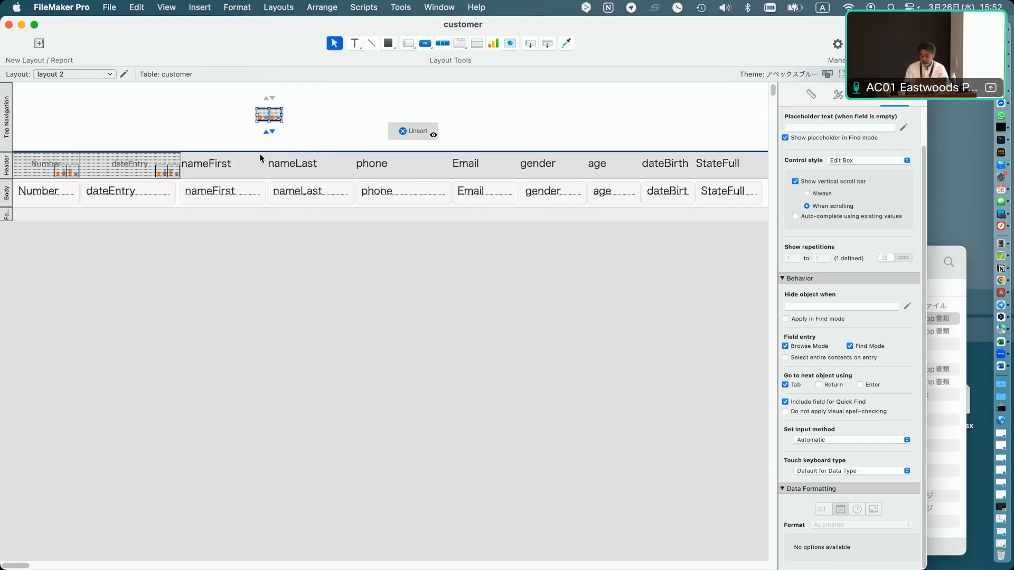
Examine the ungrouped sort-arrow button bars' setup and their appearance settings in the inspector.
double_click(269, 106)
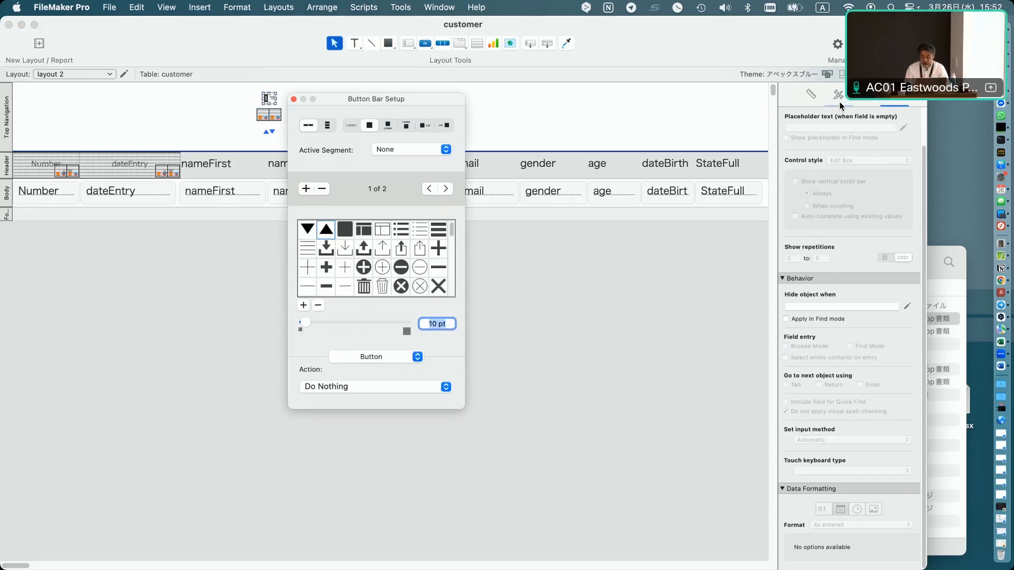
click(856, 148)
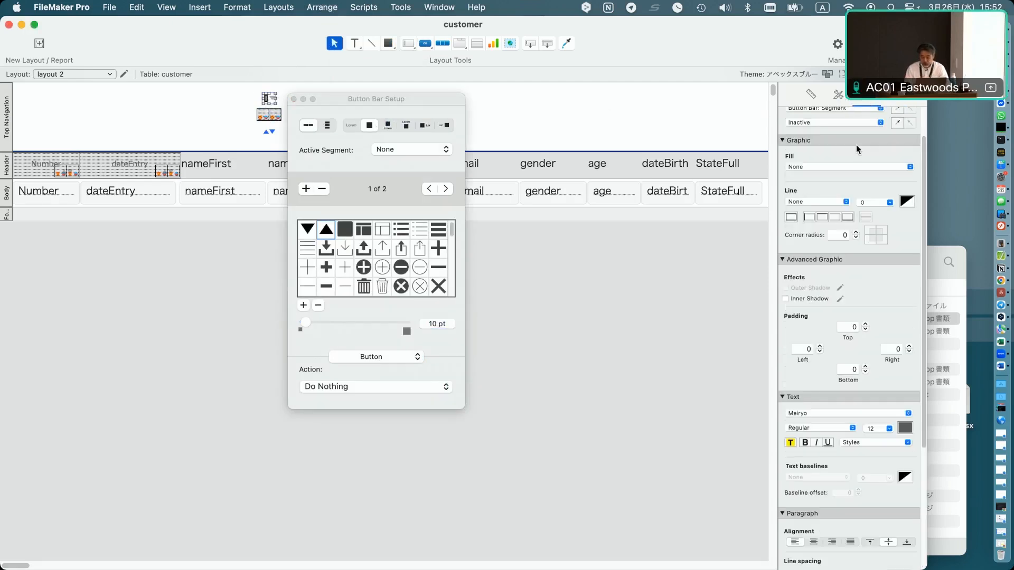
click(813, 108)
click(815, 120)
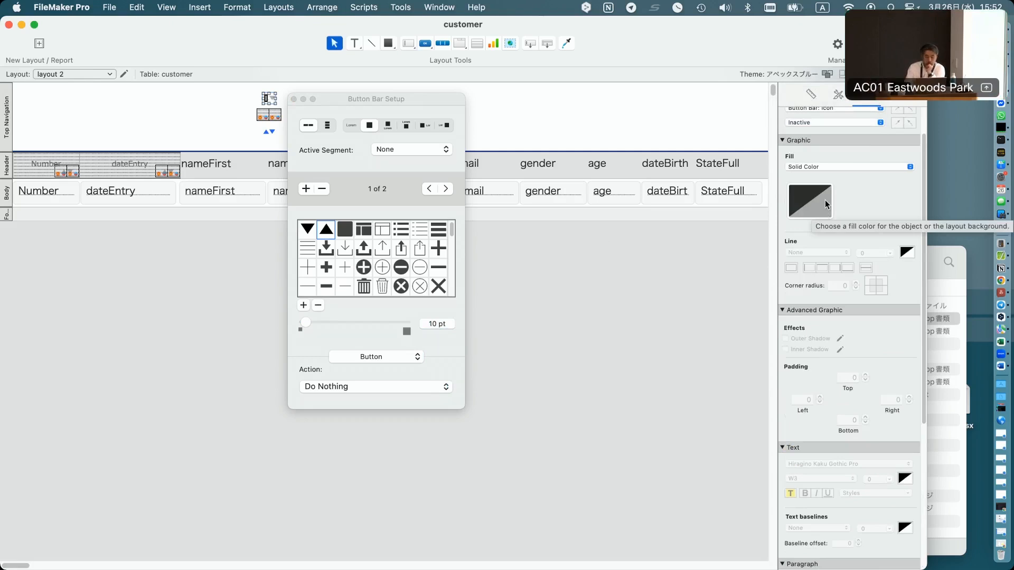
click(268, 135)
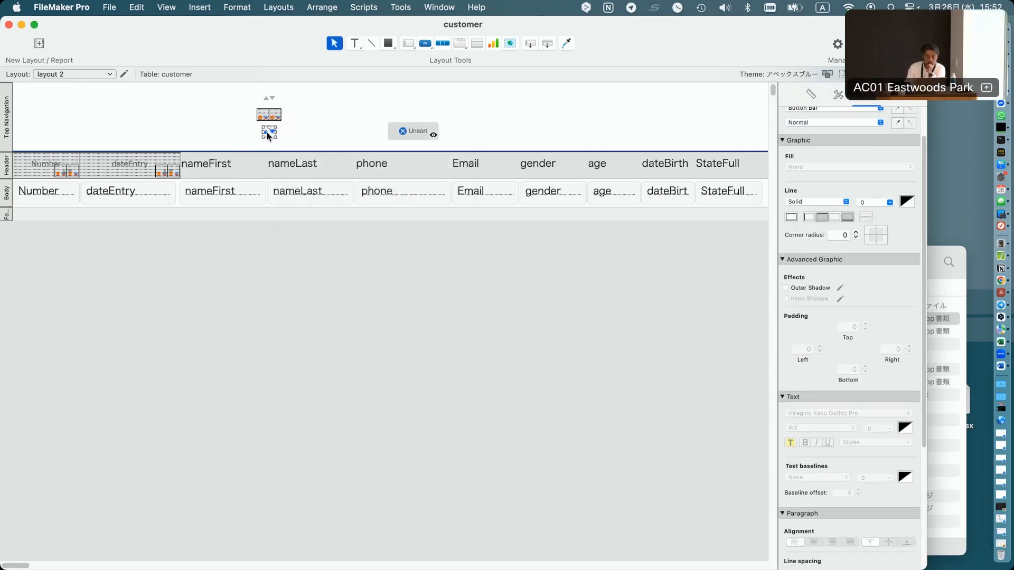
double_click(267, 135)
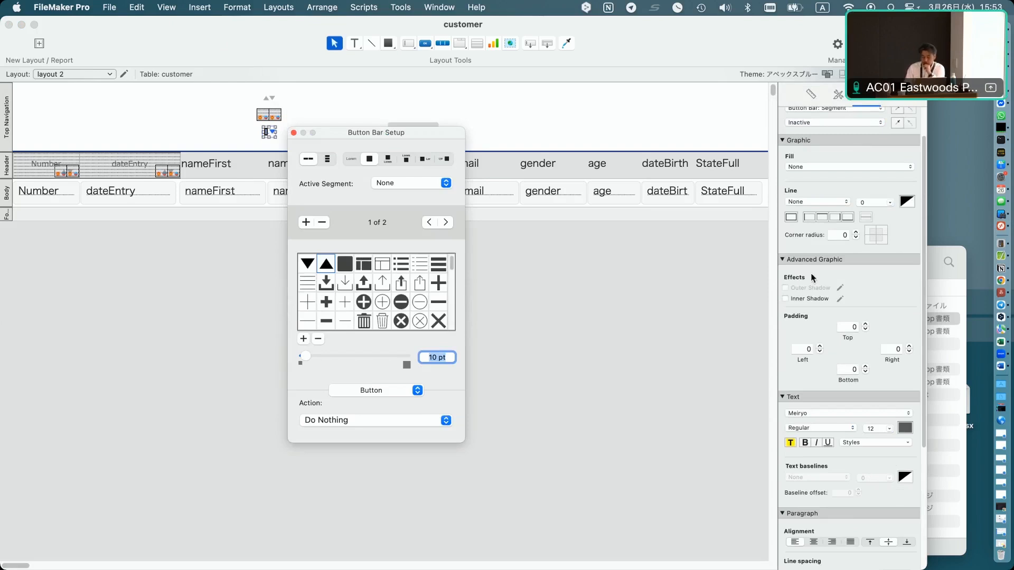
click(832, 108)
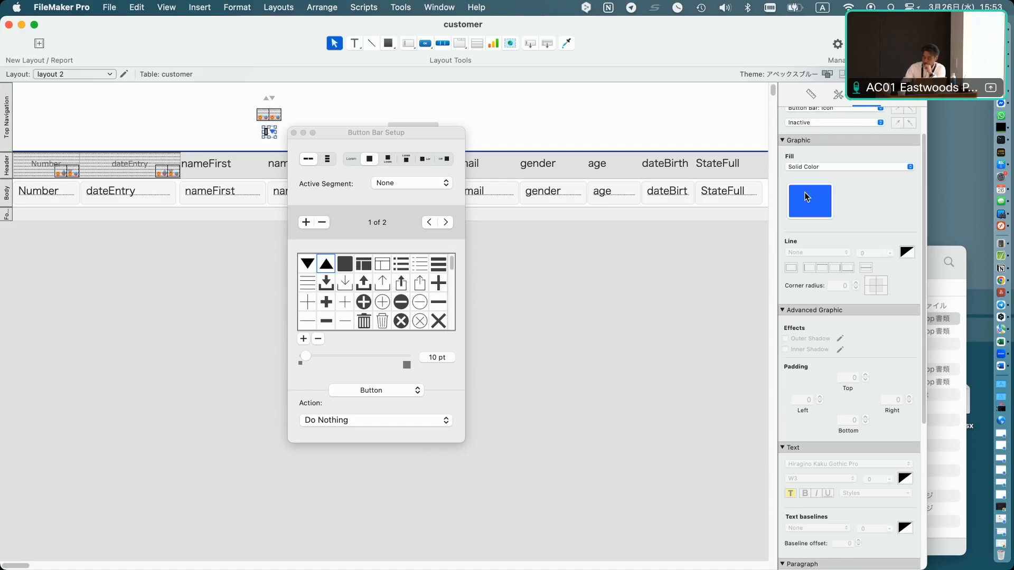
Review the conditional formatting formula on the separated Number sort-indicator field.
click(262, 117)
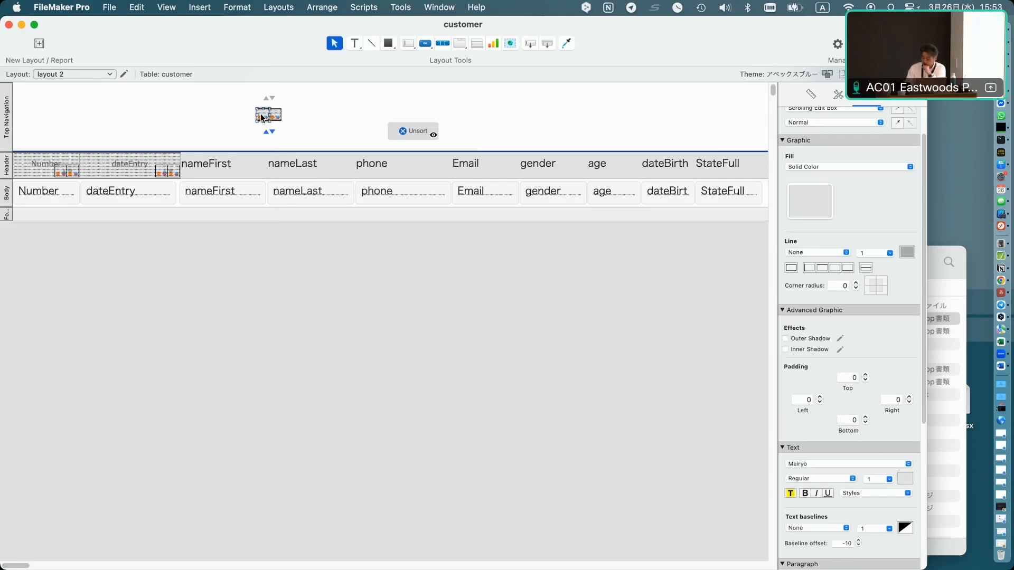
right_click(262, 117)
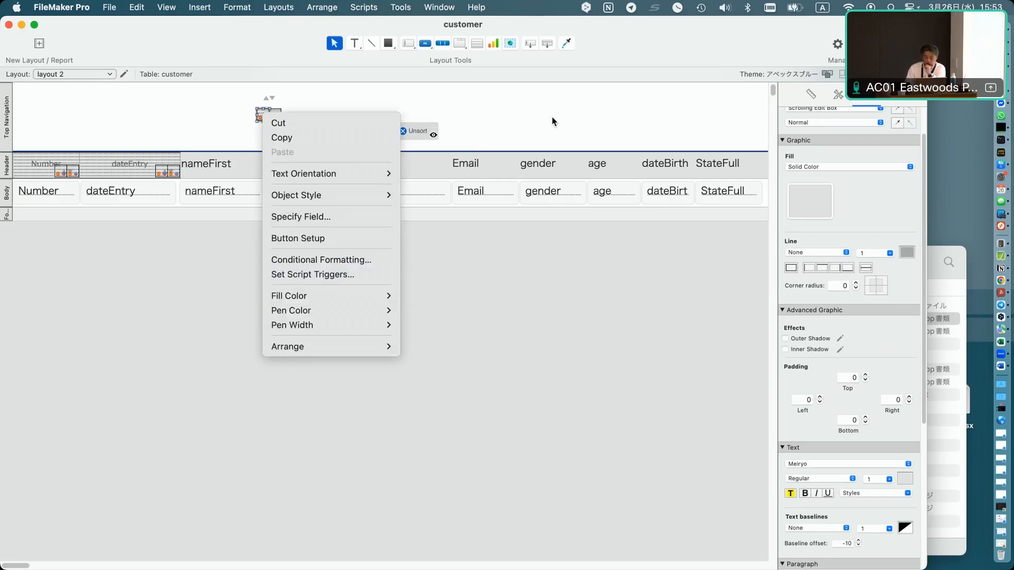
click(738, 108)
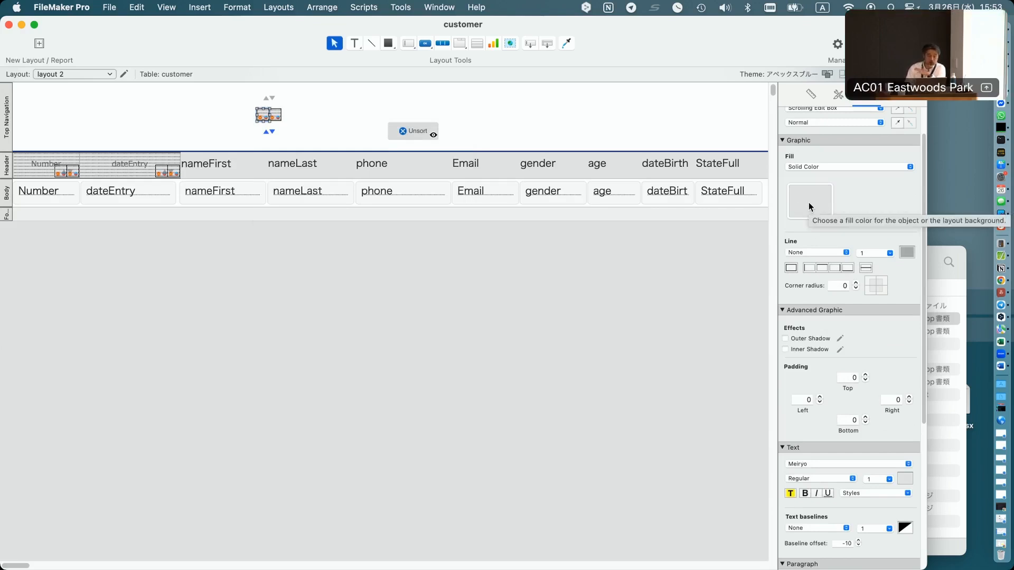
right_click(264, 113)
click(275, 258)
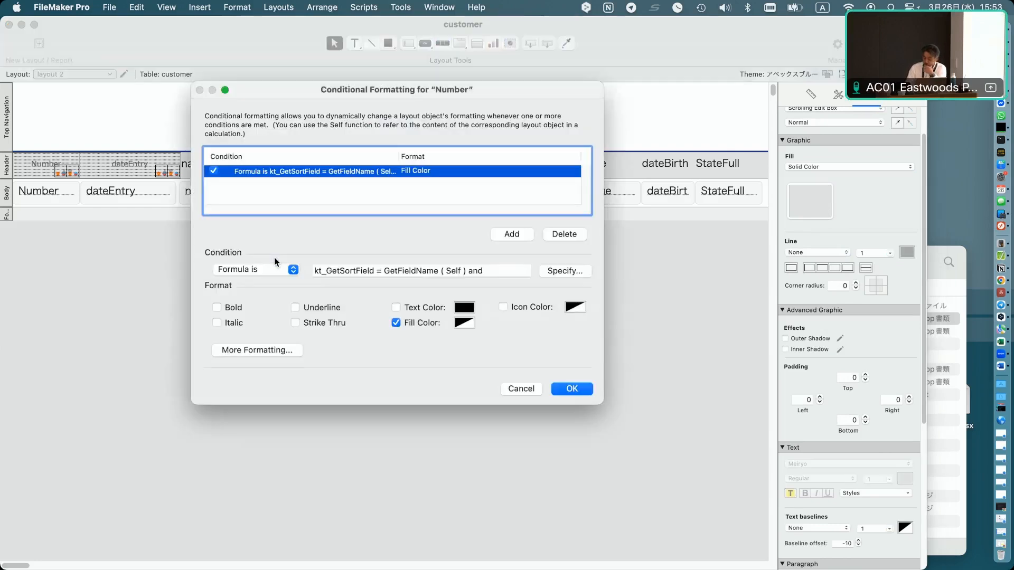
click(565, 270)
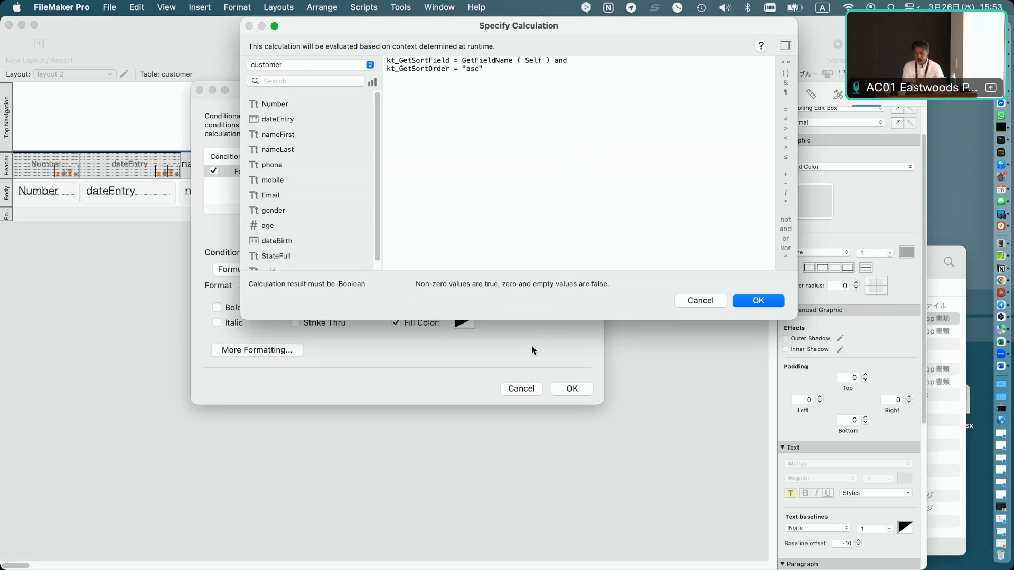
key(Return)
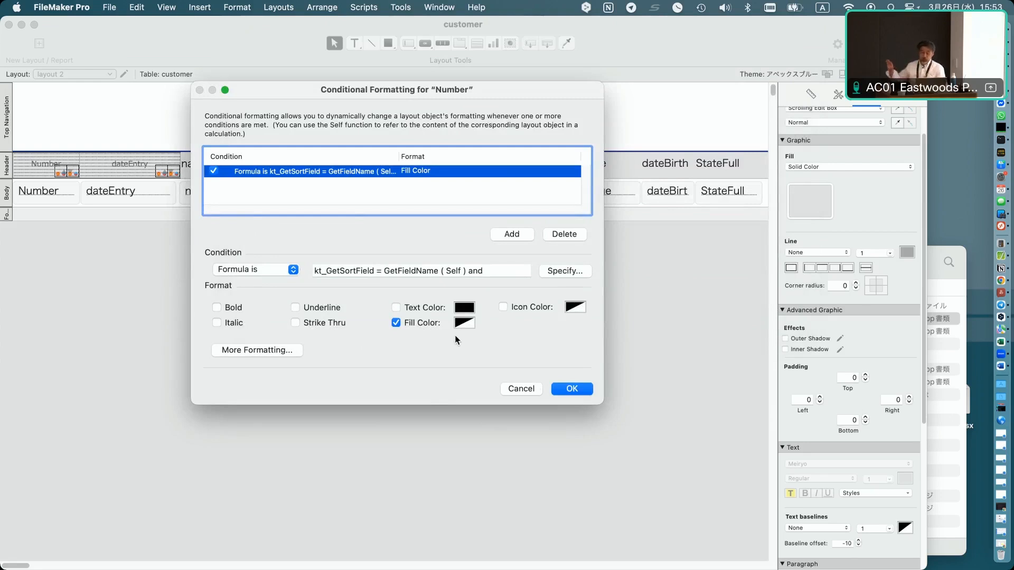
key(Escape)
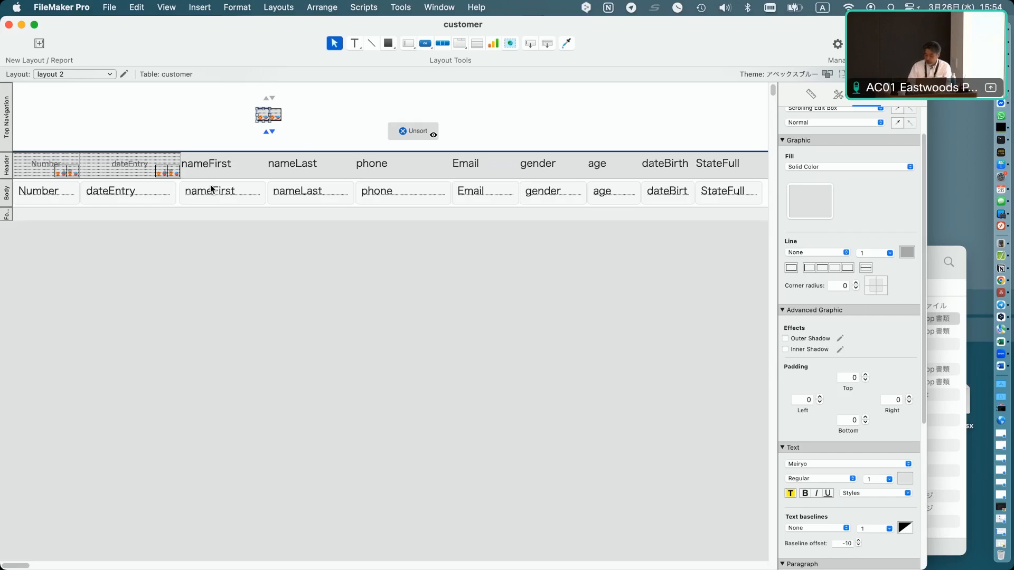
Delete the nameFirst column header label.
drag(93, 139, 11, 190)
click(224, 165)
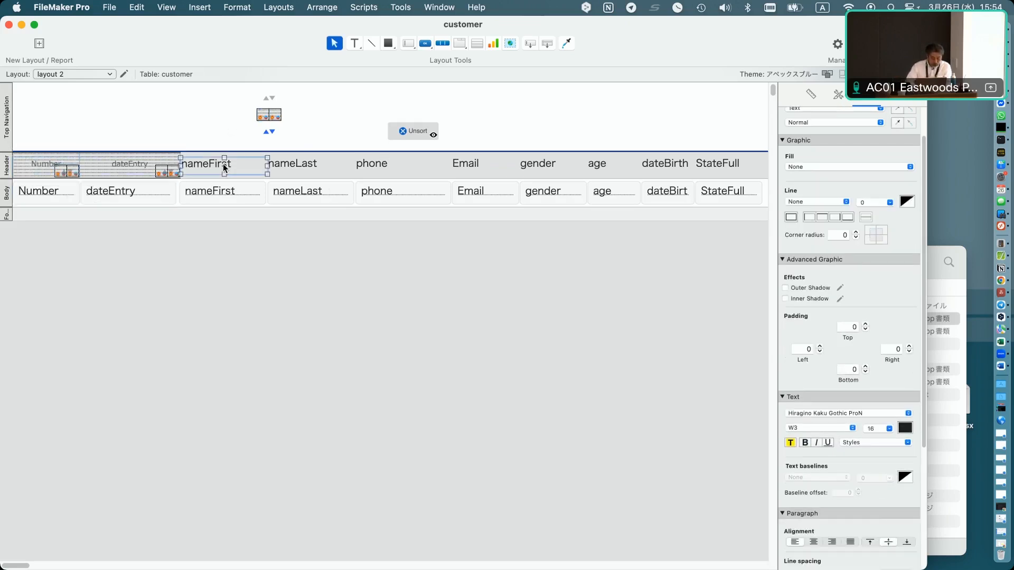
key(Delete)
Duplicate the Number header field group into the empty nameFirst header position.
drag(90, 146, 210, 177)
key(super+z)
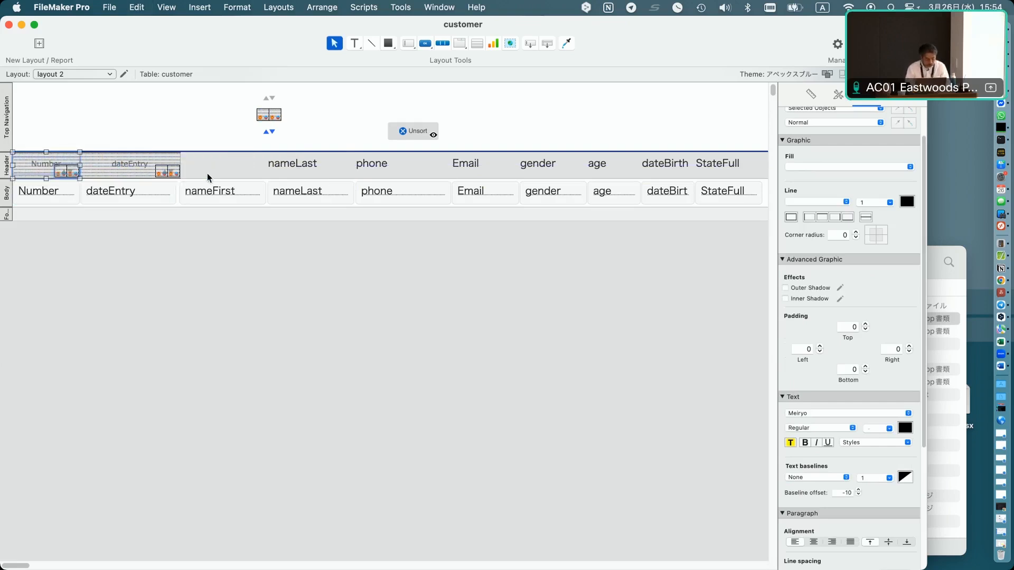
drag(62, 167, 230, 176)
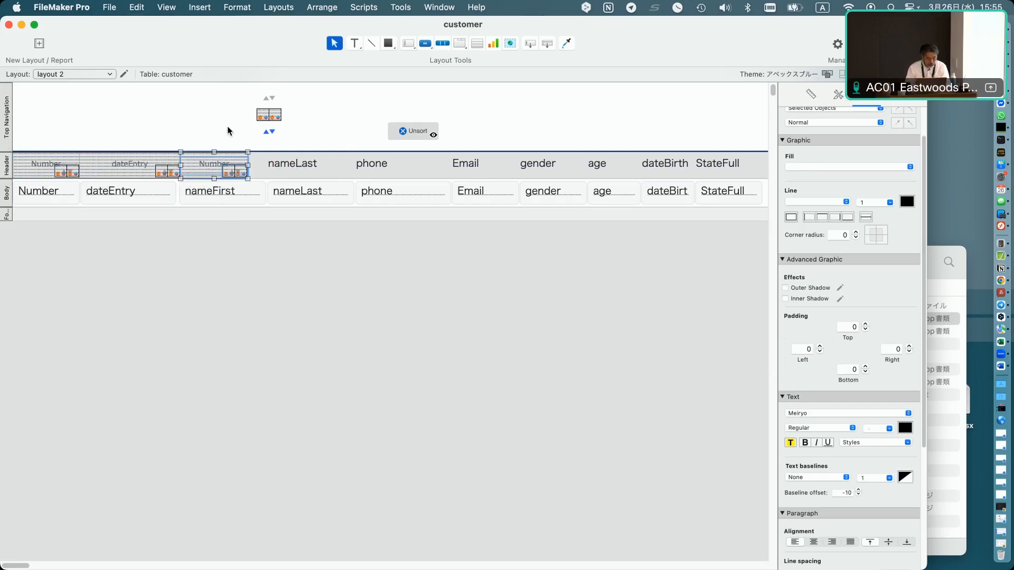
Change the duplicated header's label text to nameFirst.
click(214, 158)
double_click(211, 165)
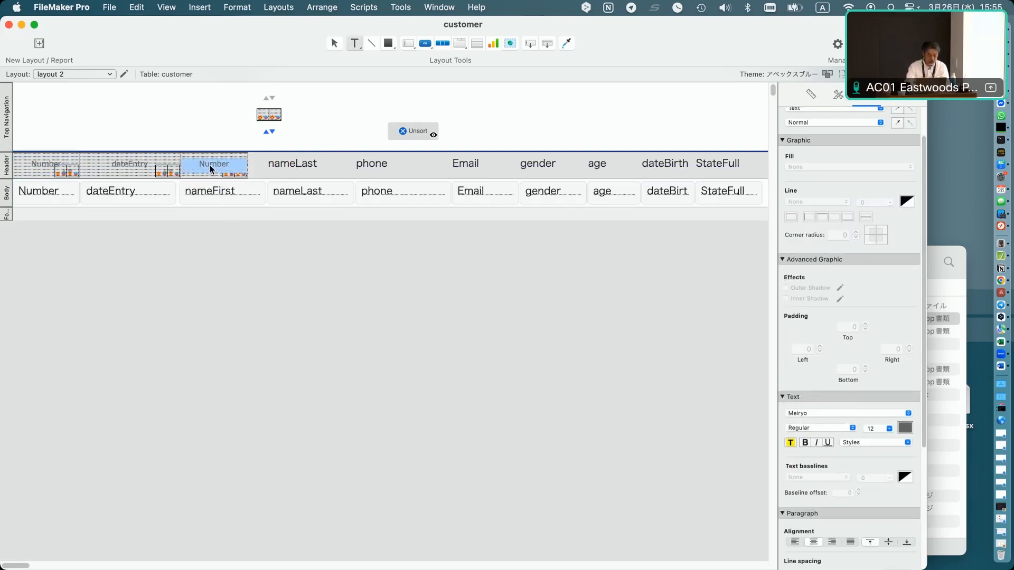
text(nameFirst)
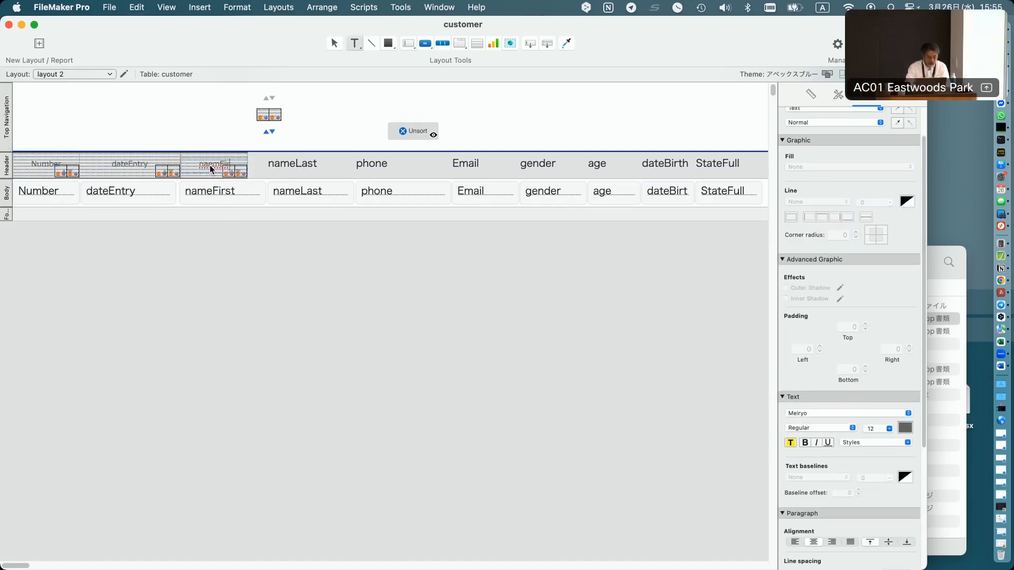
key(BackSpace)
key(BackSpace)
key(BackSpace)
key(BackSpace)
key(BackSpace)
key(BackSpace)
text(meFi)
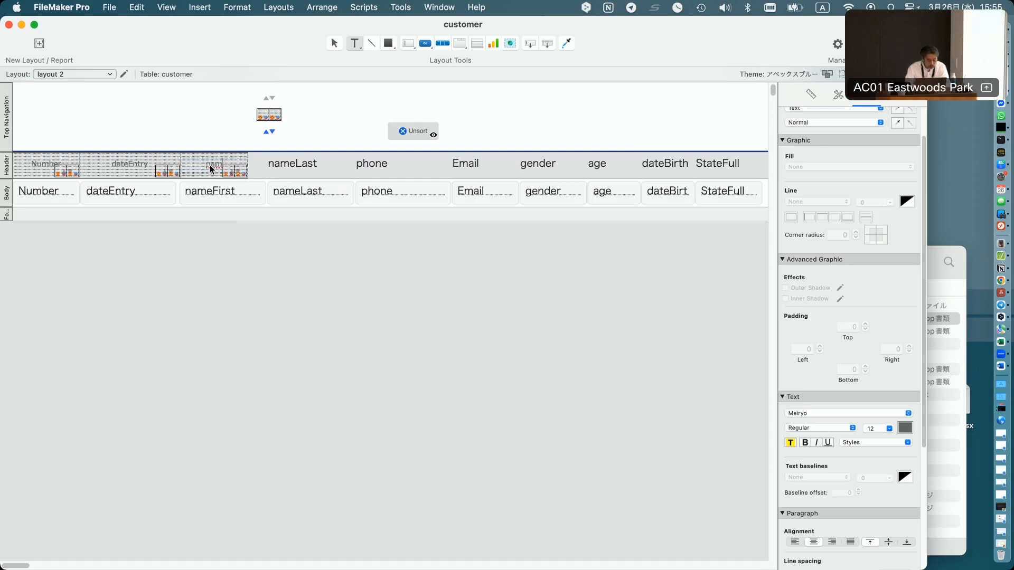
text(rst)
click(216, 124)
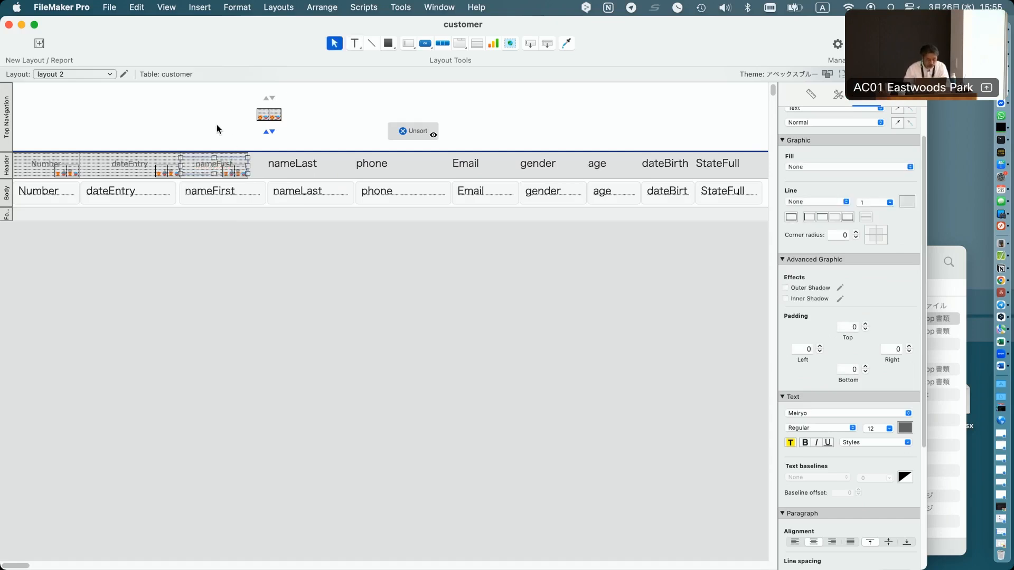
Set the duplicated header's field objects to the nameFirst field.
double_click(203, 181)
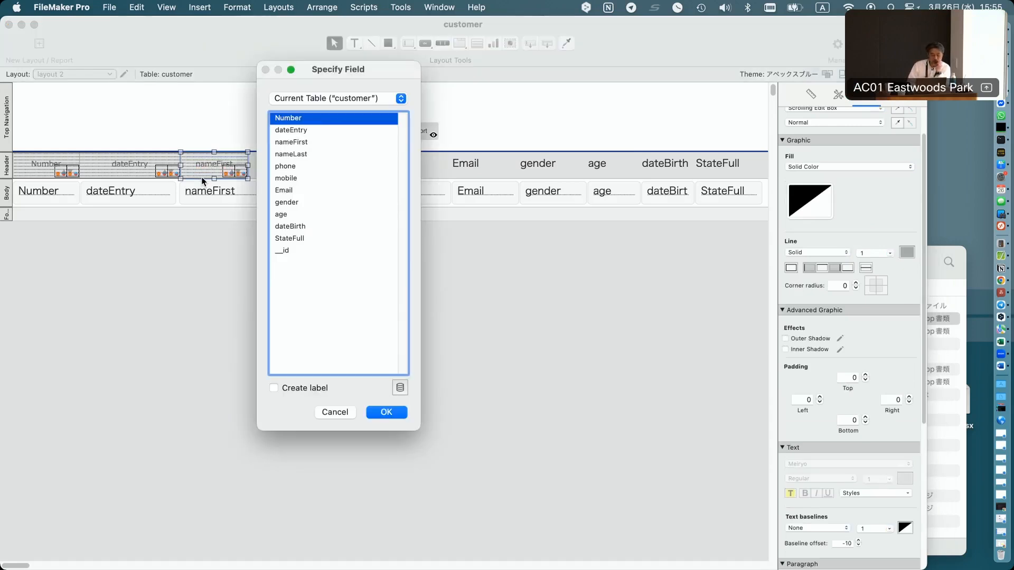
click(293, 154)
click(293, 143)
double_click(293, 144)
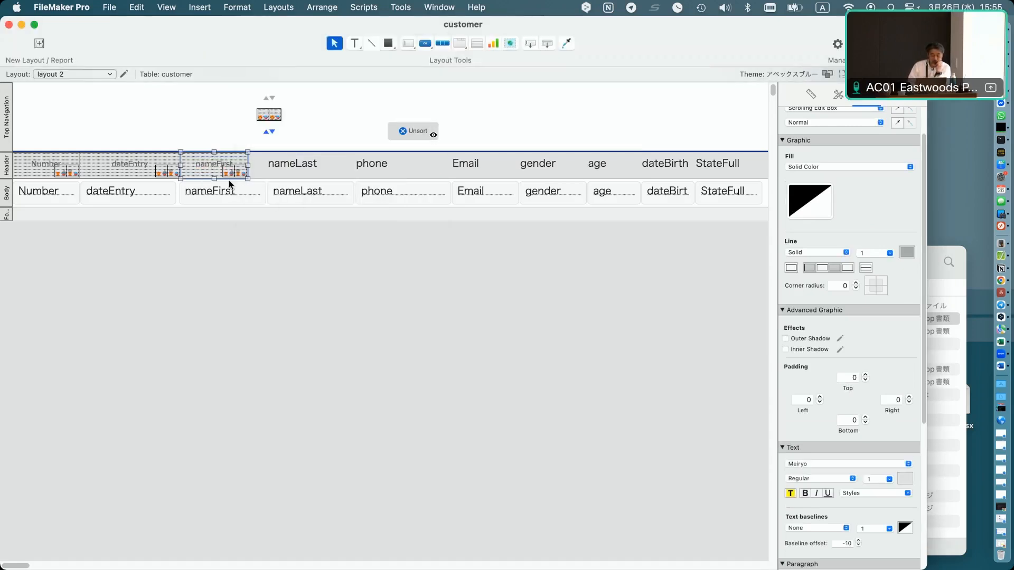
double_click(226, 176)
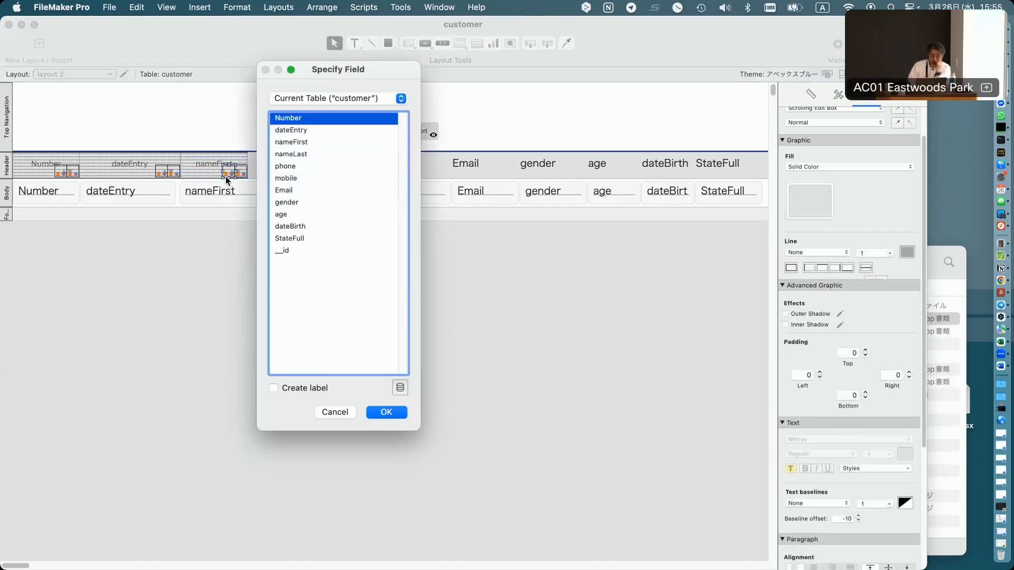
double_click(297, 143)
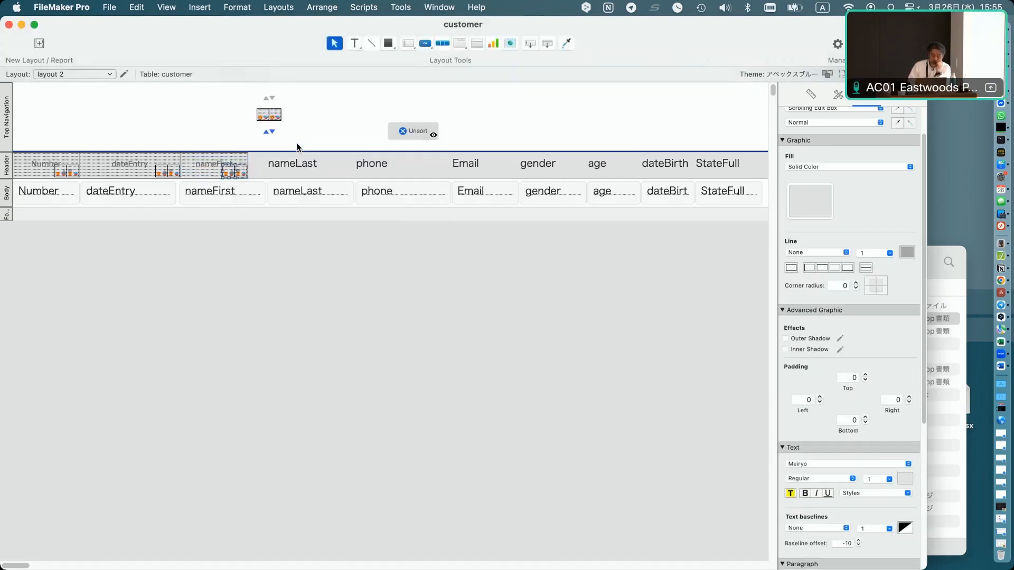
double_click(244, 177)
double_click(303, 144)
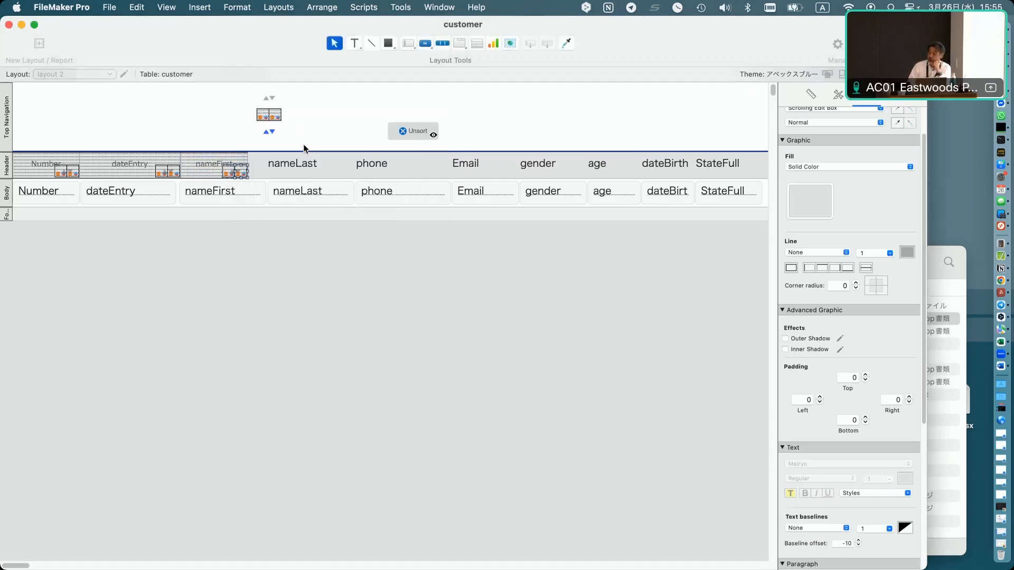
Switch to Browse mode and sort the list by nameFirst repeatedly via its column header.
key(super+b)
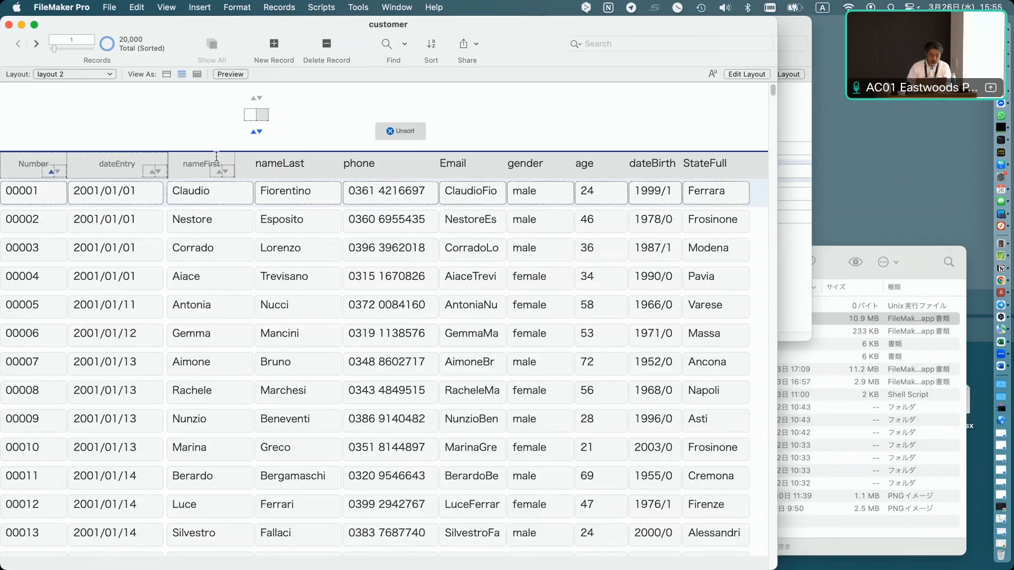
click(216, 162)
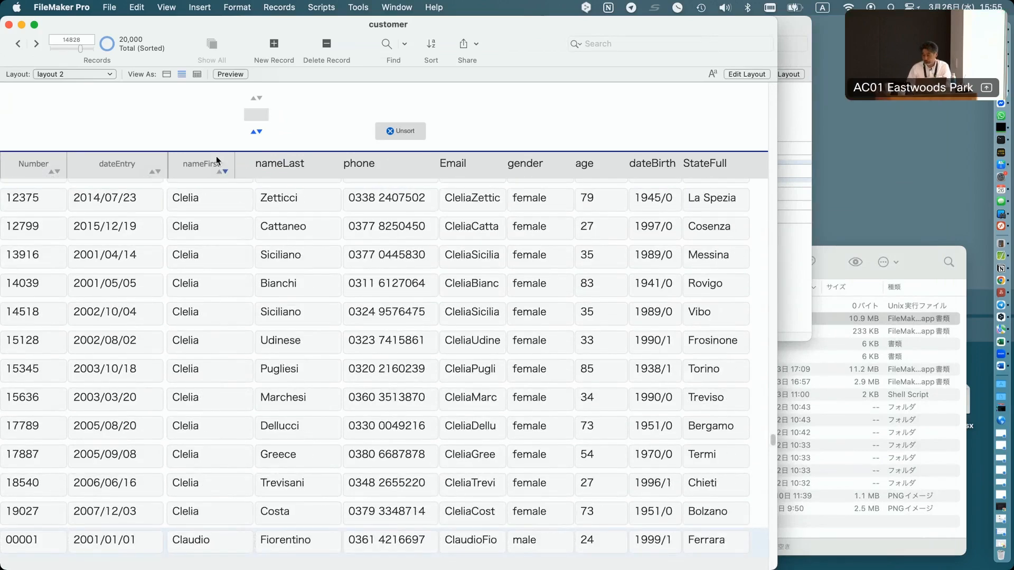
click(217, 162)
click(216, 162)
click(217, 162)
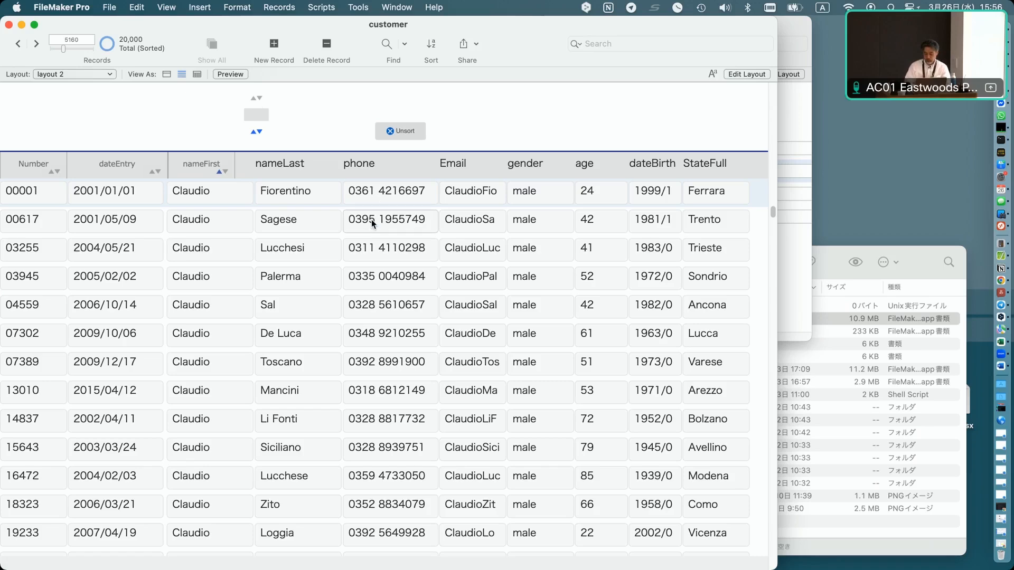
key(ctrl+Right)
key(Right)
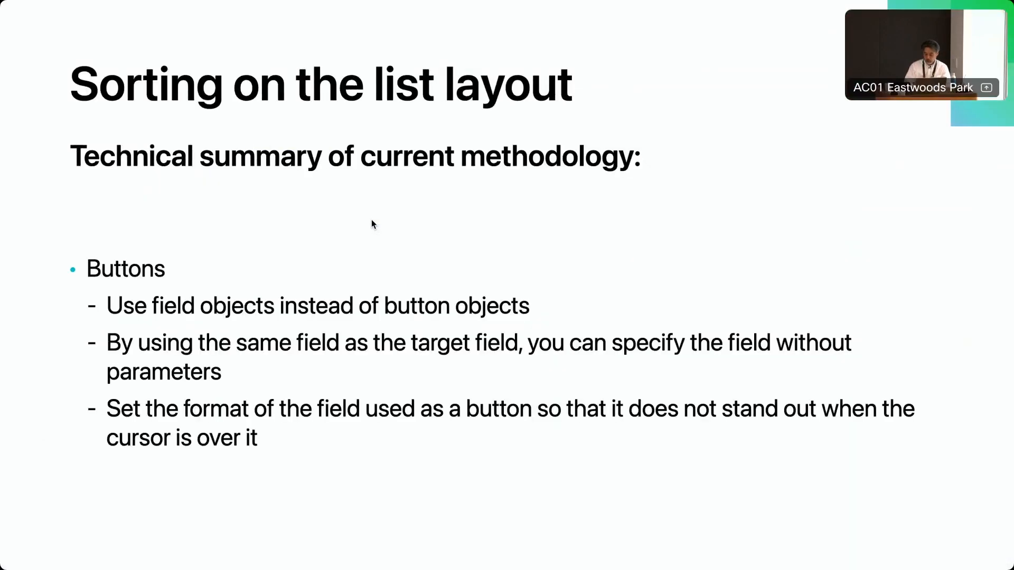
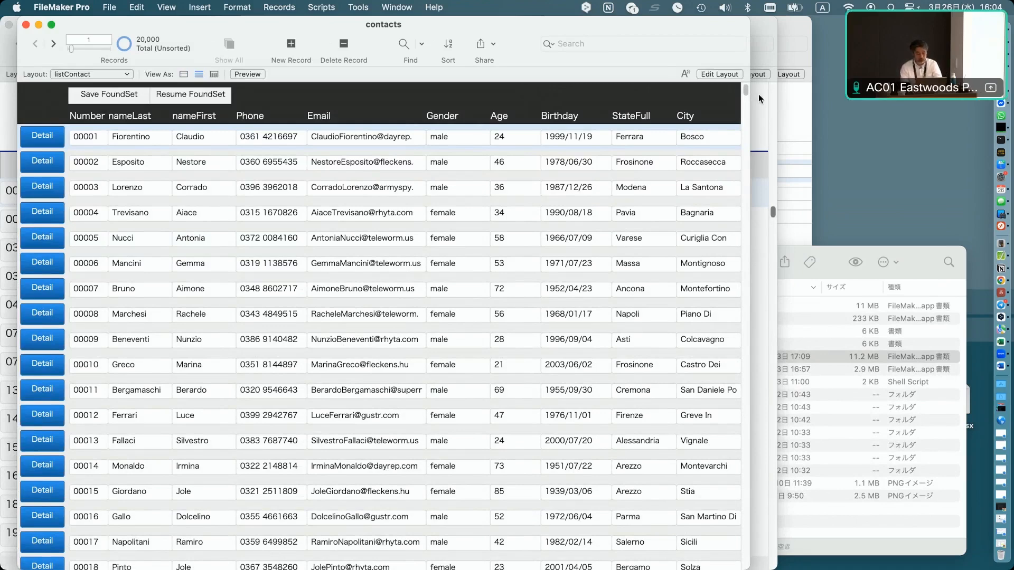
Find the contacts whose StateFull is roma.
click(654, 136)
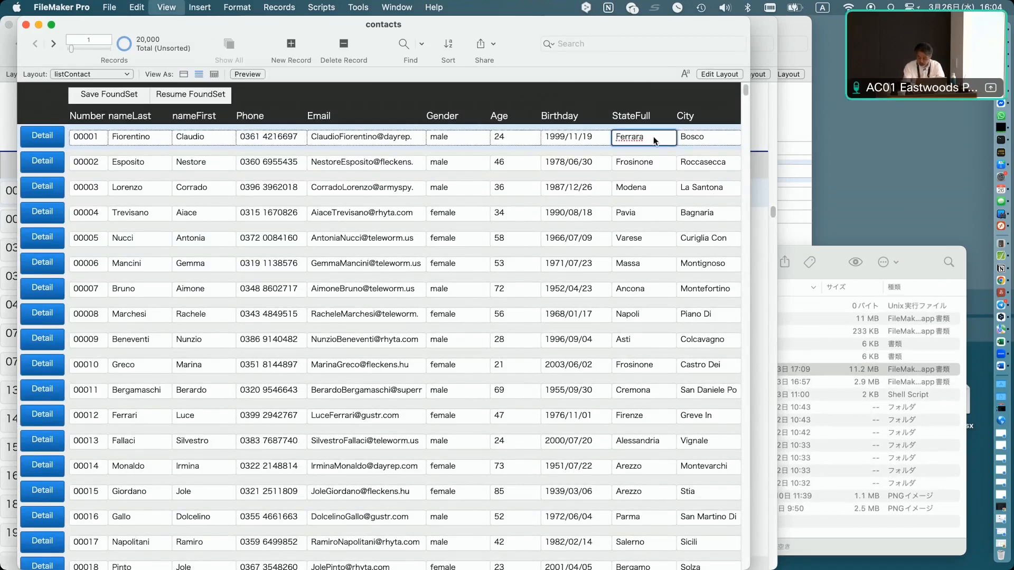
key(super+f)
text(Roma)
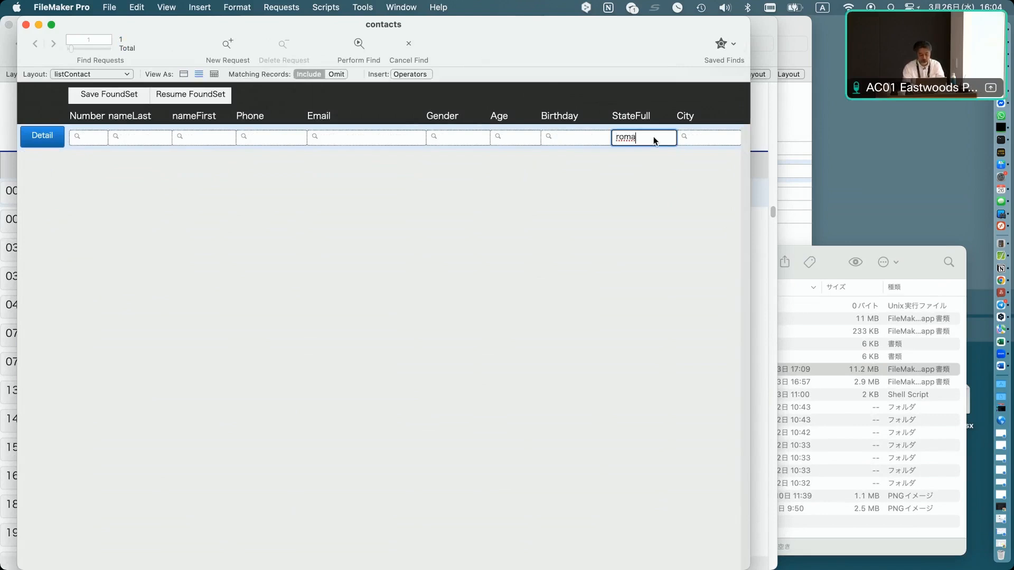
key(Return)
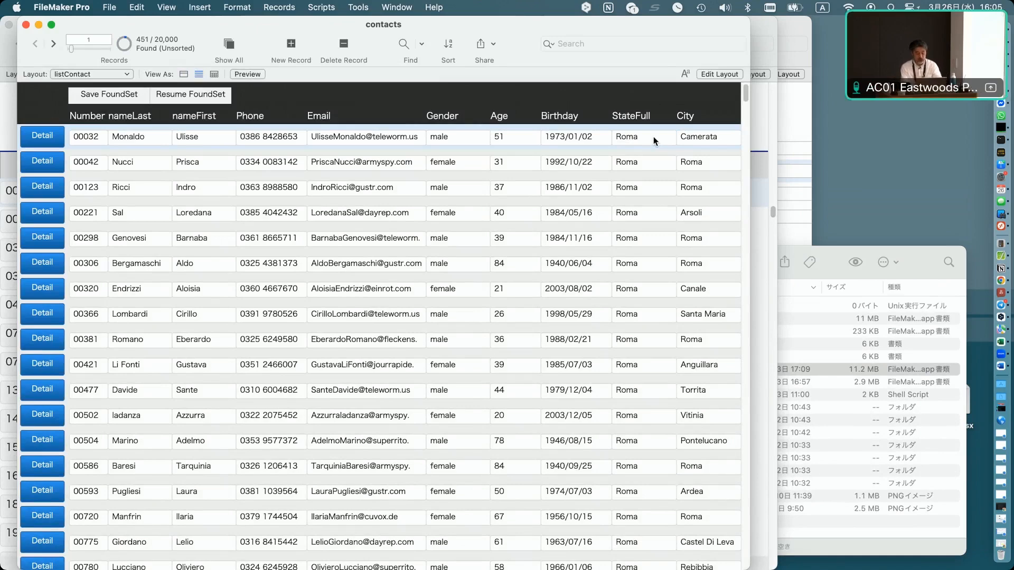
Sort the found records by Age and Number, then select the second record in the list.
key(super+s)
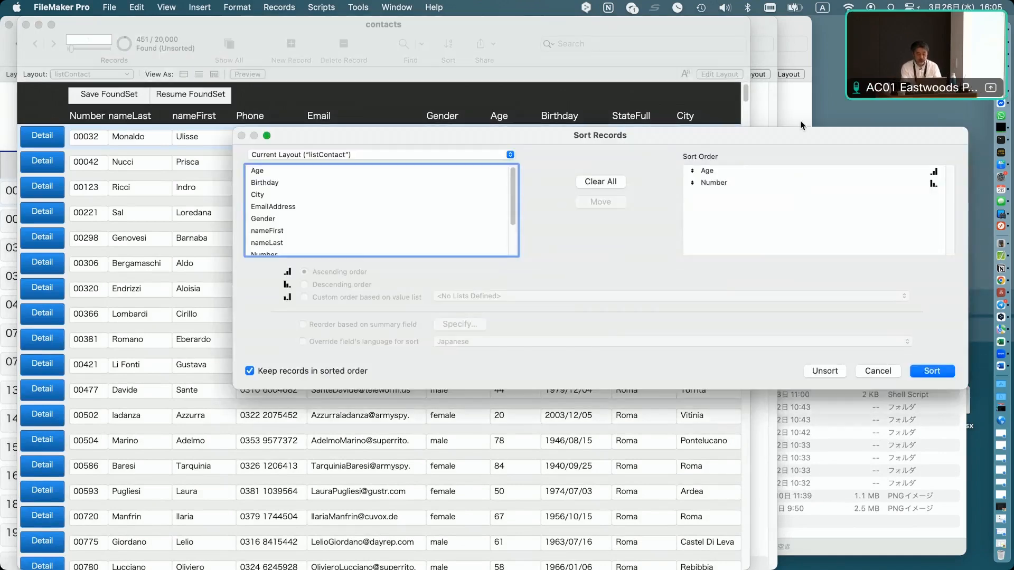
click(931, 371)
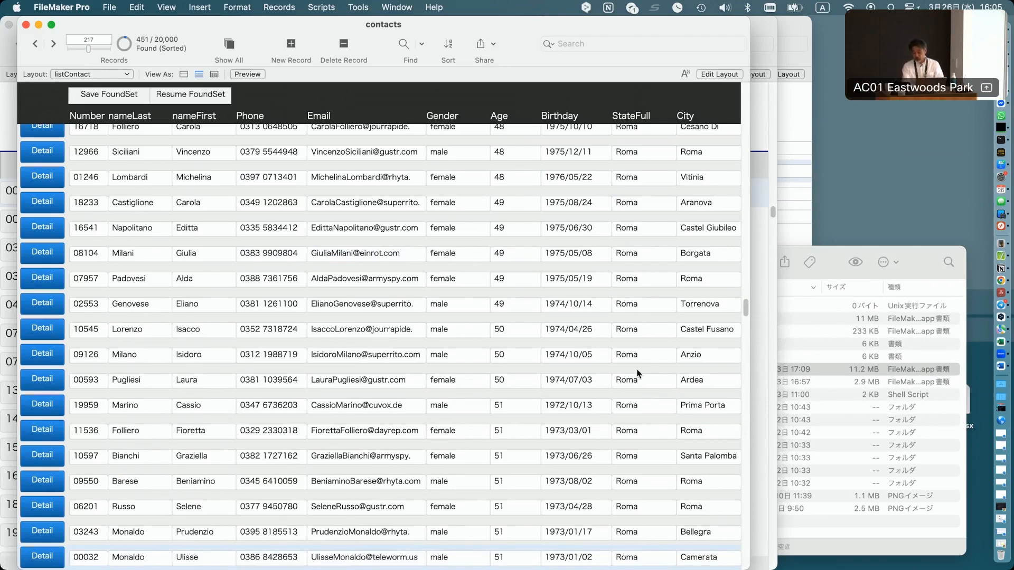
scroll(543, 341, up, 15)
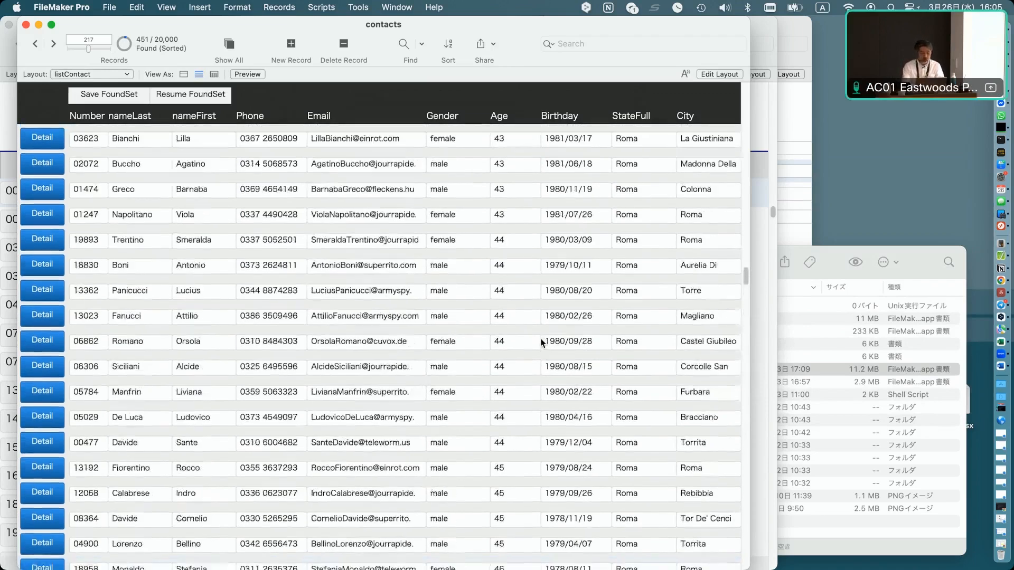
scroll(542, 344, up, 5)
click(32, 47)
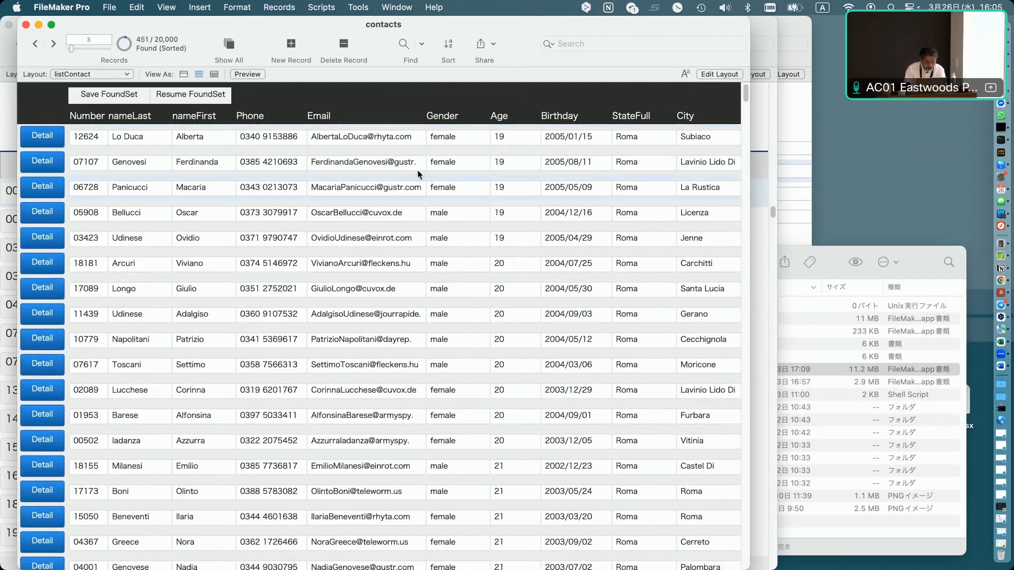
click(715, 153)
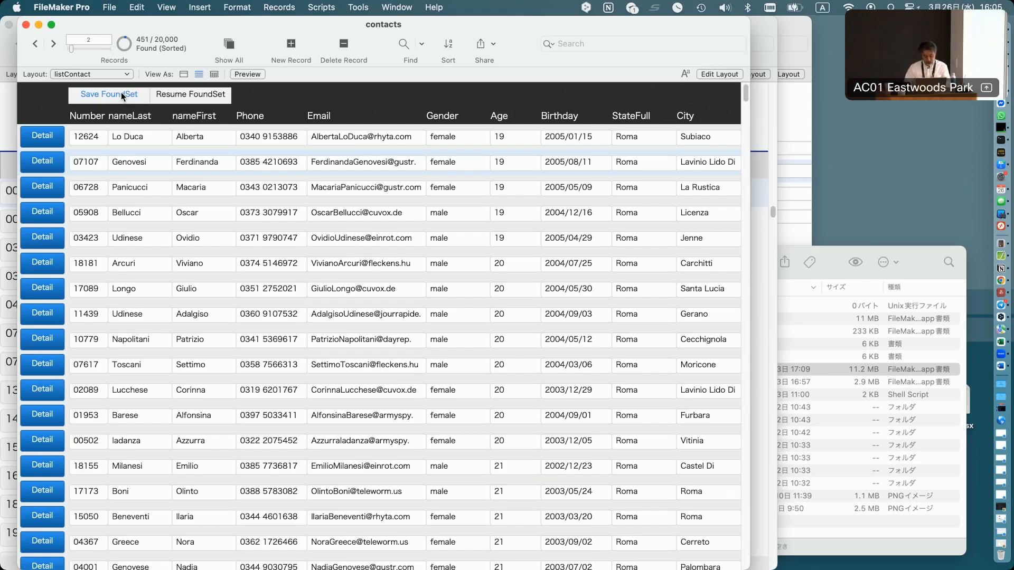
Examine the contact and contact|storeFoundset table occurrences in the database relationships graph without keeping changes.
key(super+shift+d)
click(283, 51)
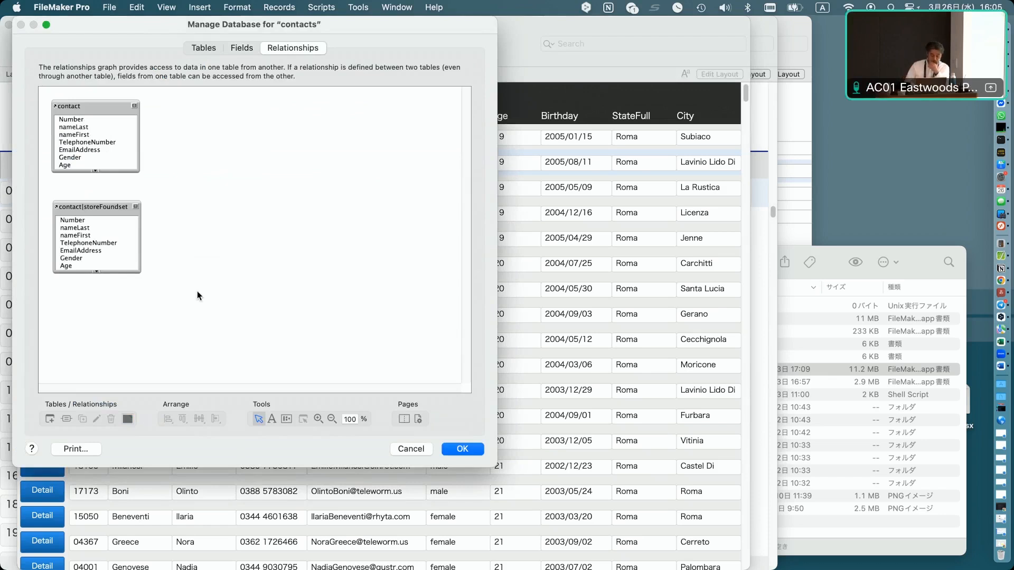
click(97, 105)
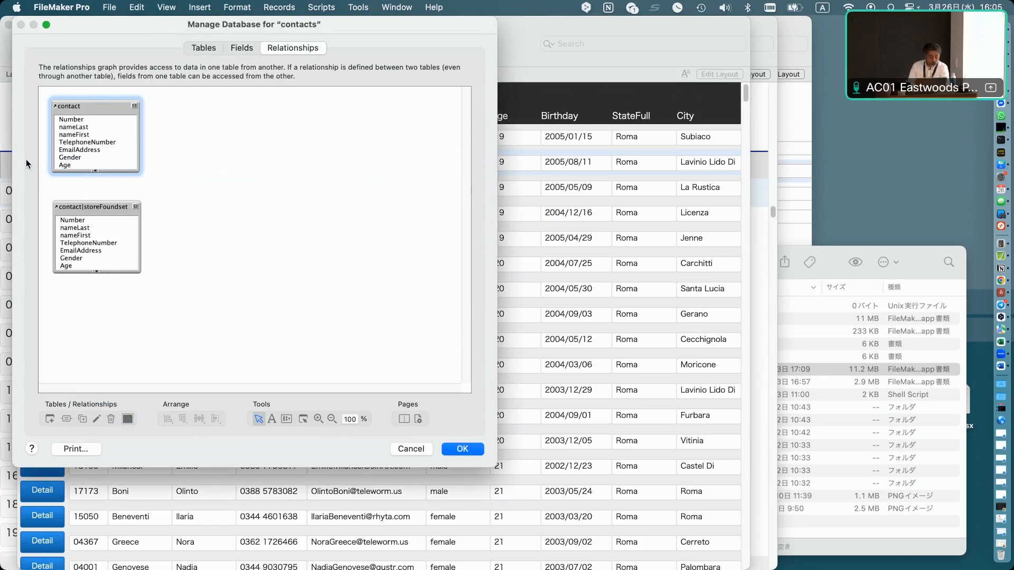
click(94, 207)
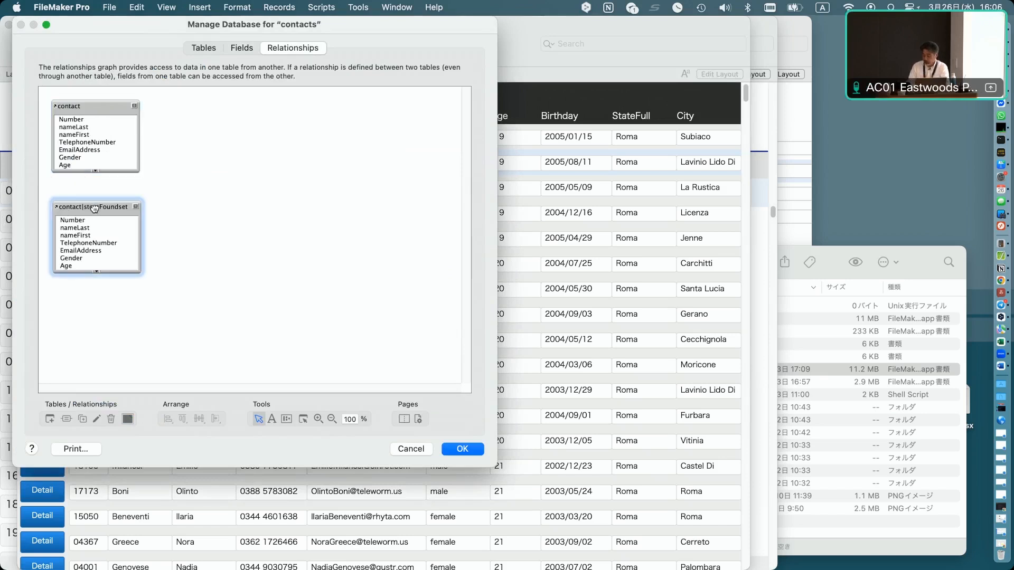
double_click(94, 207)
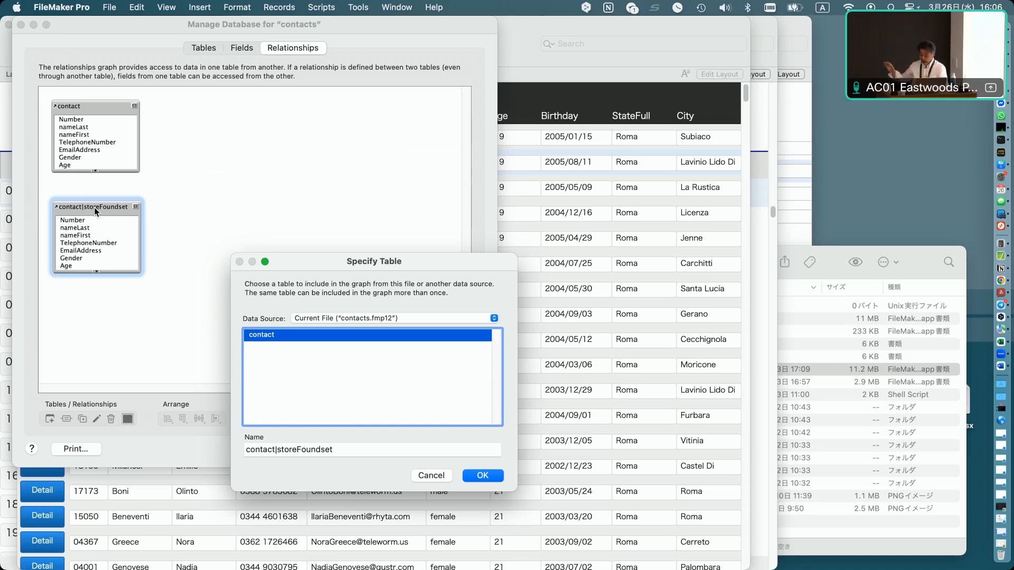
key(Escape)
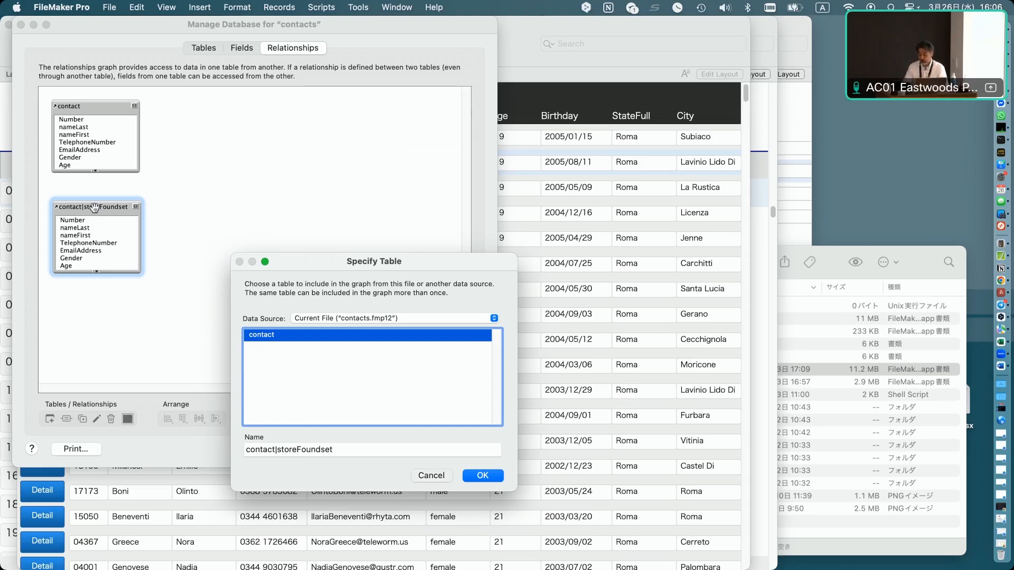
key(Escape)
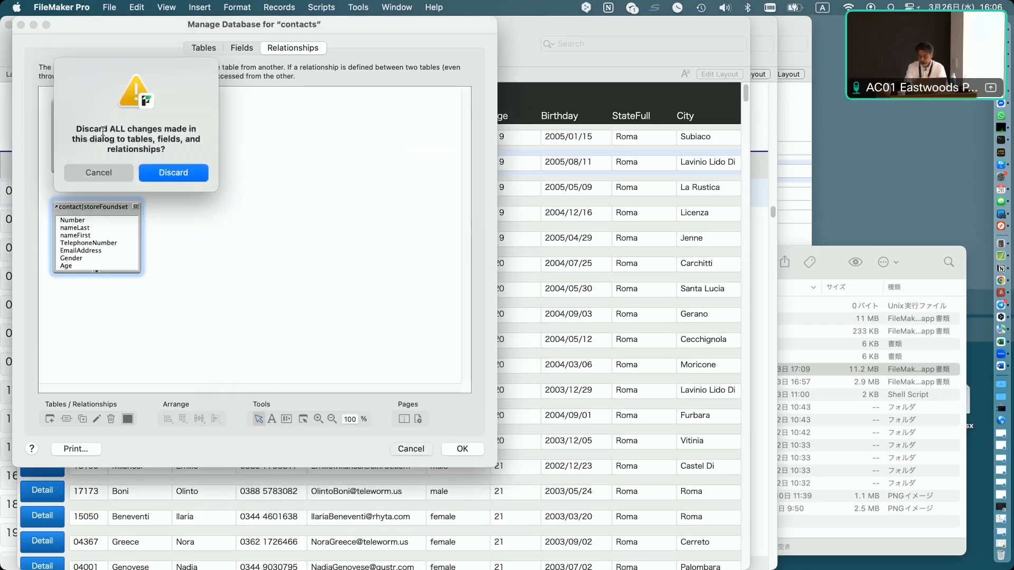
key(Return)
Review the file's layouts and their associated tables, including the contact|storeFoundset layout.
key(super+shift+l)
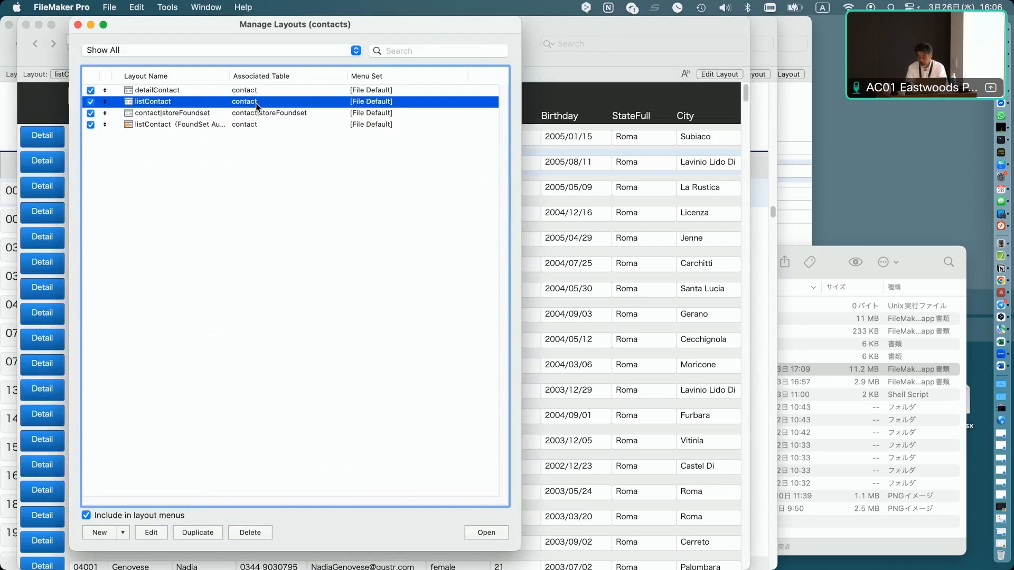
click(252, 120)
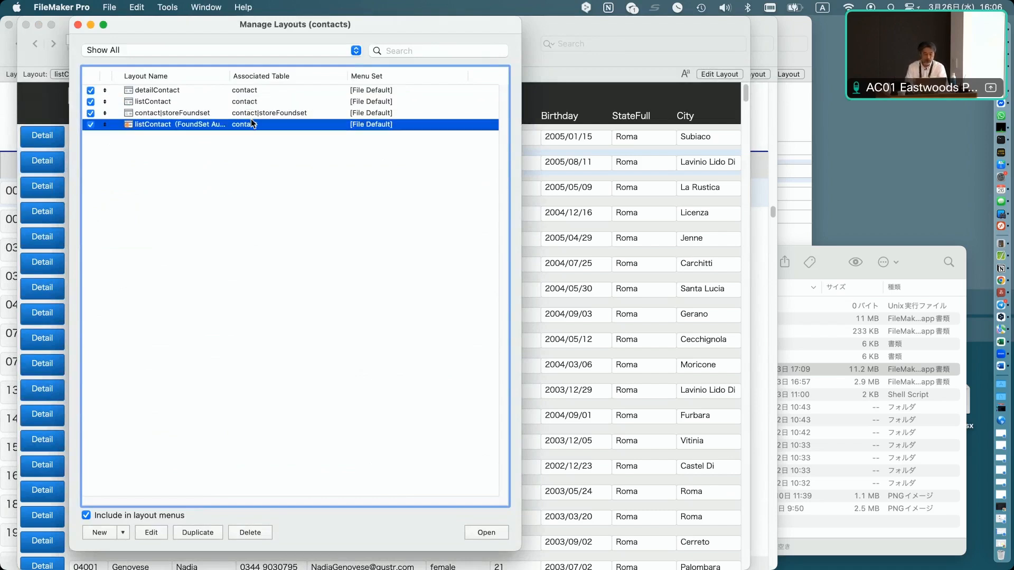
click(192, 113)
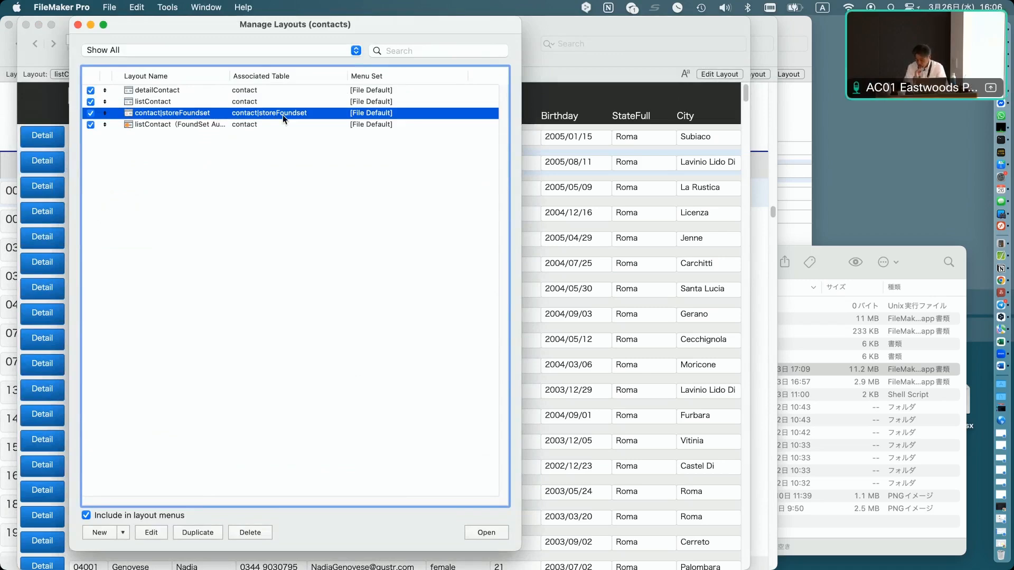
key(super+w)
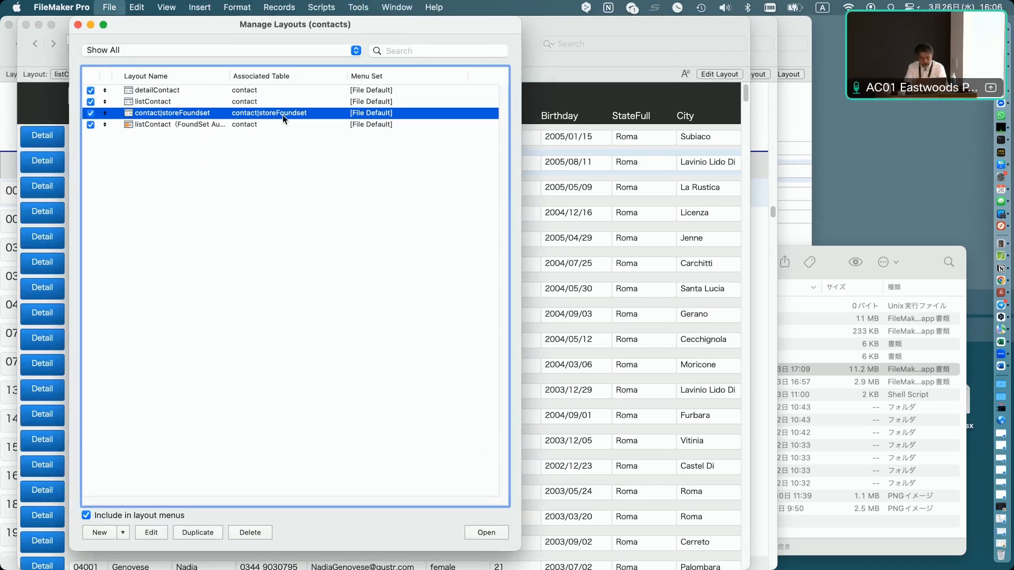
Inspect the Save FoundSet script's Go to Related Record step options, including its related table and target layout.
key(super+shift+s)
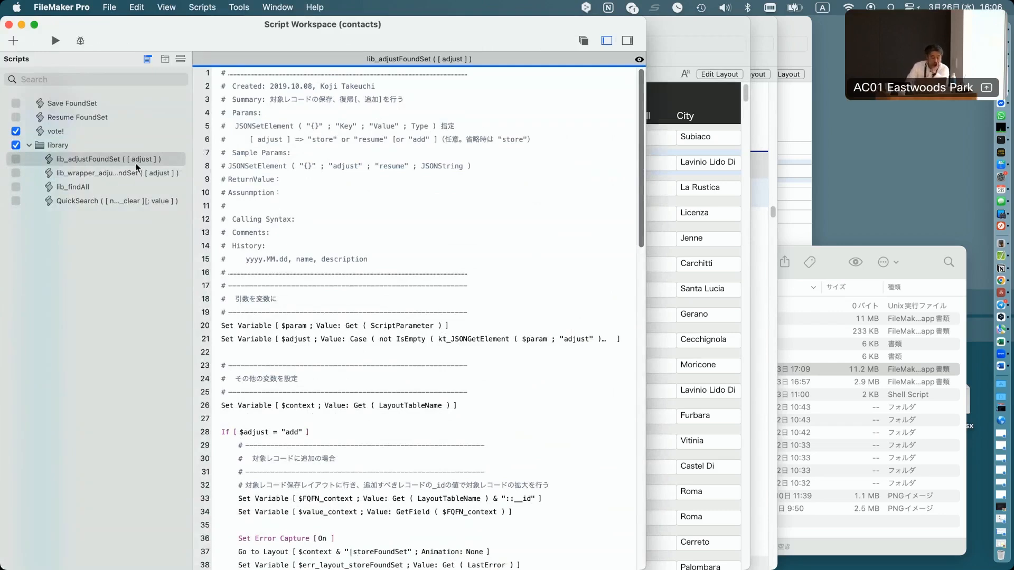
click(139, 103)
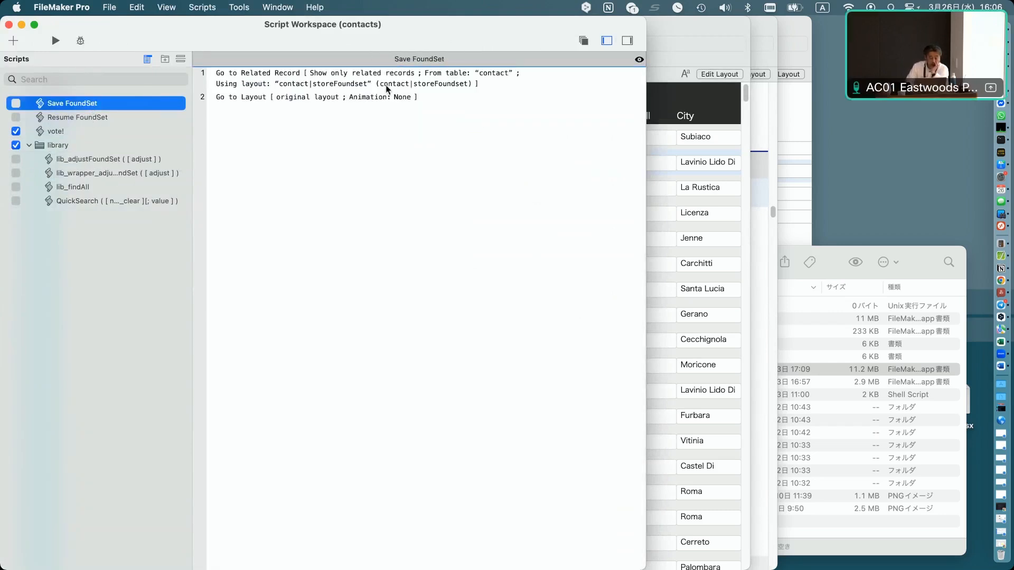
click(275, 75)
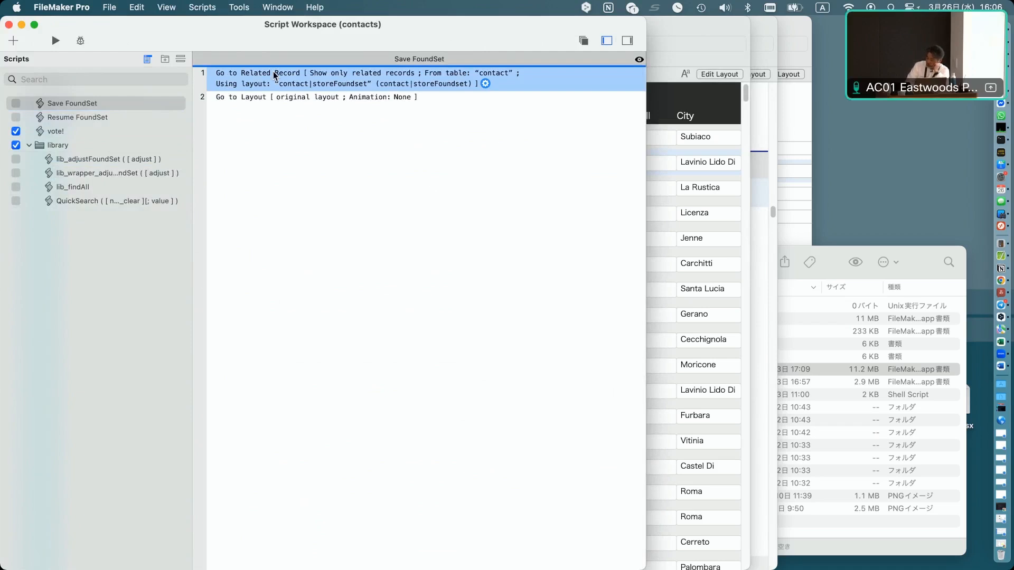
double_click(275, 74)
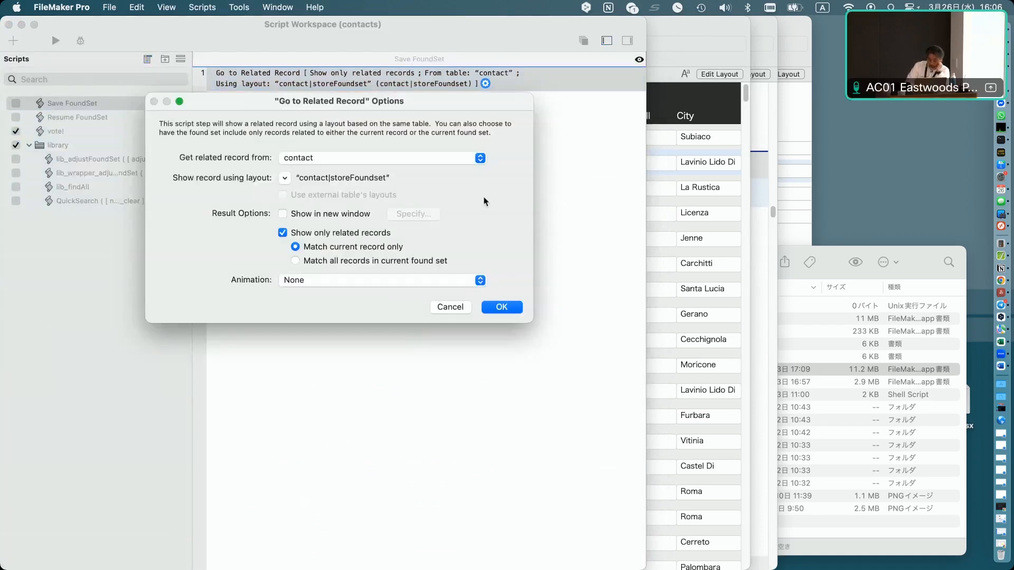
click(366, 161)
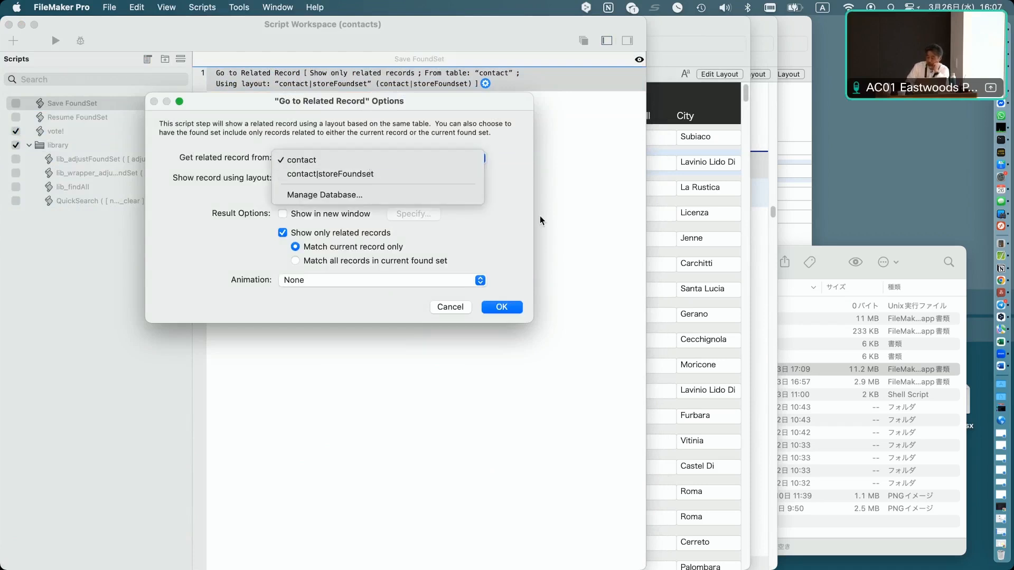
click(536, 120)
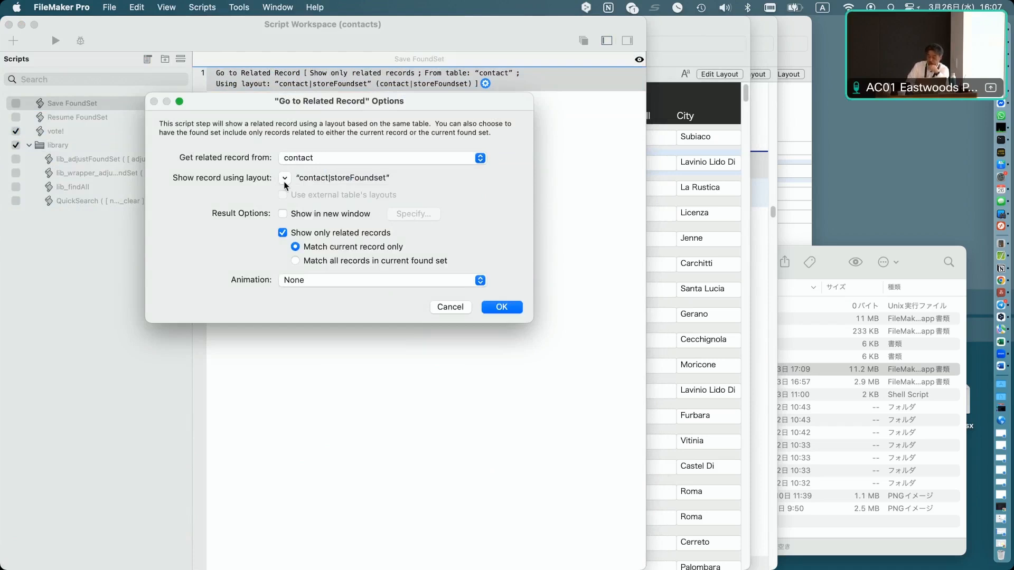
click(285, 179)
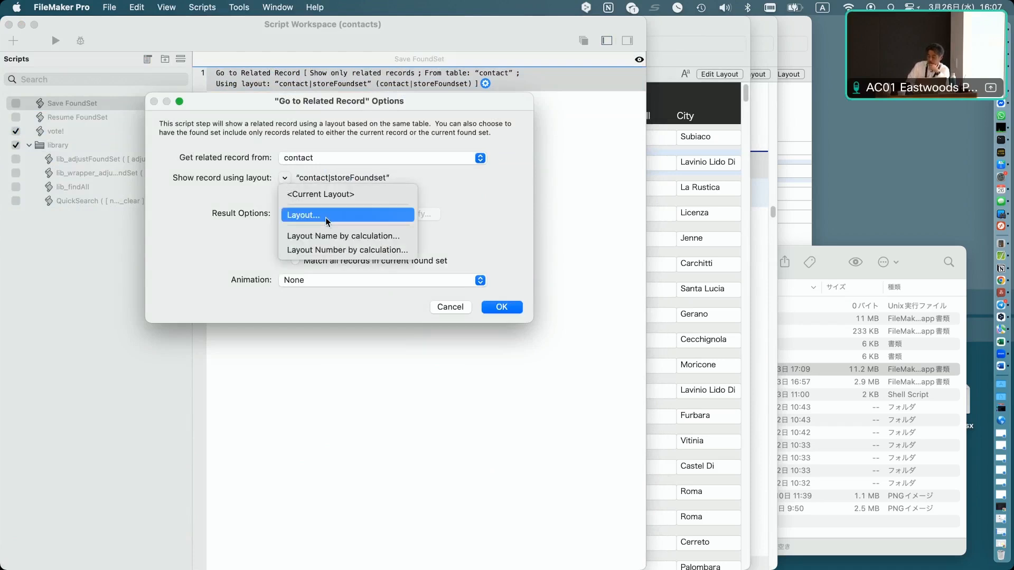
click(327, 218)
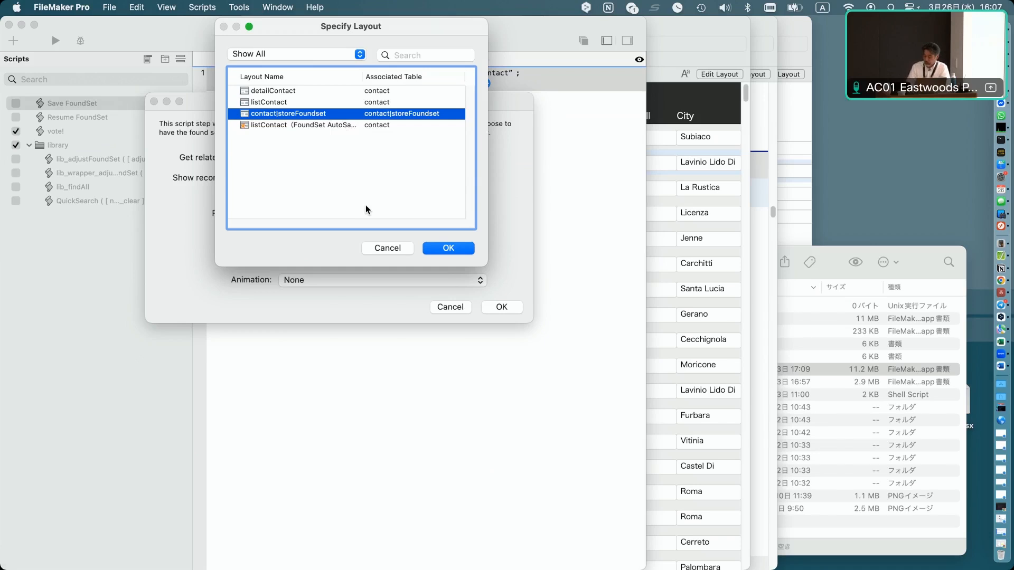
key(Return)
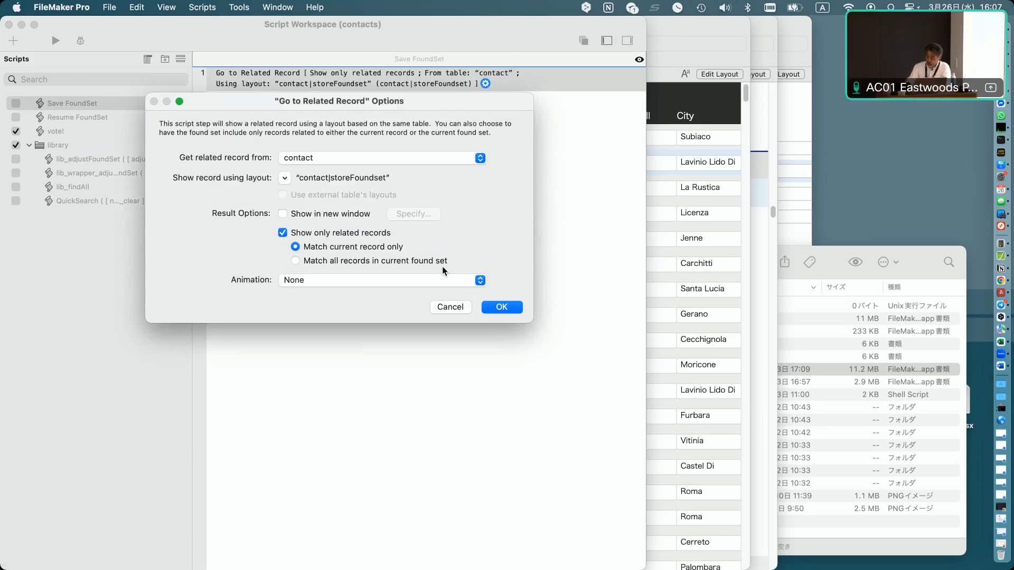
key(Return)
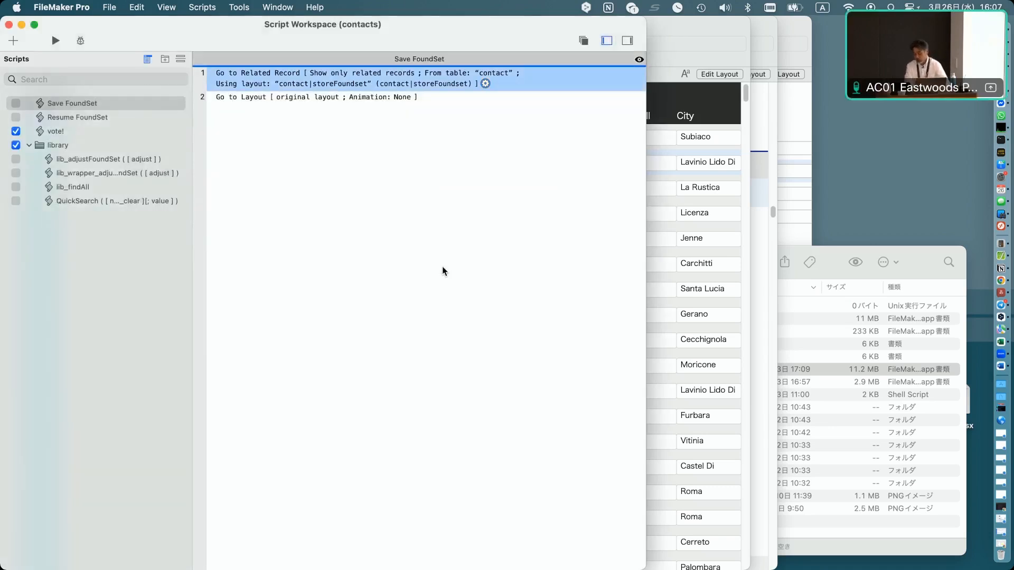
View the contact|storeFoundset layout, then return to the listContact layout.
click(691, 30)
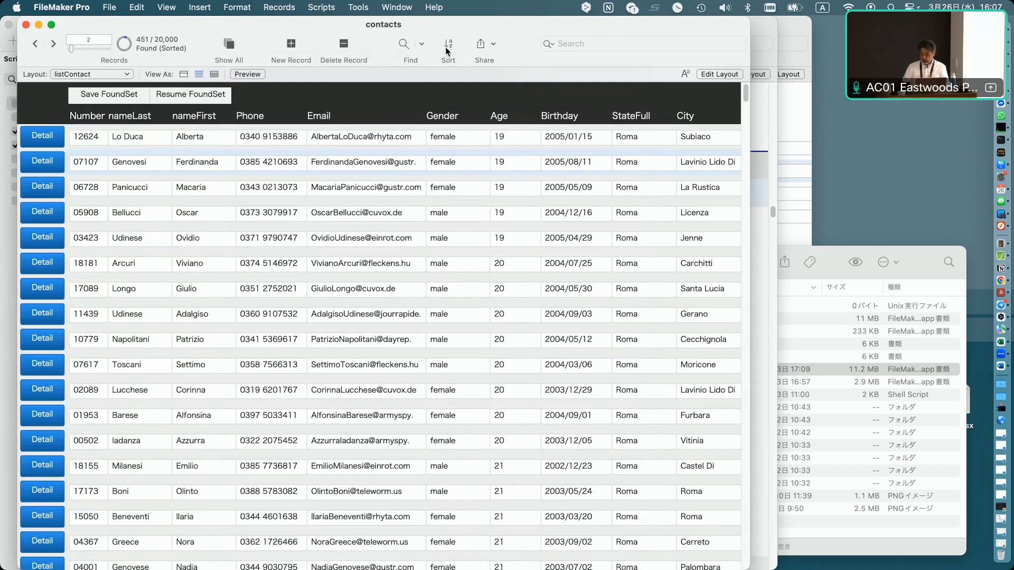
click(99, 75)
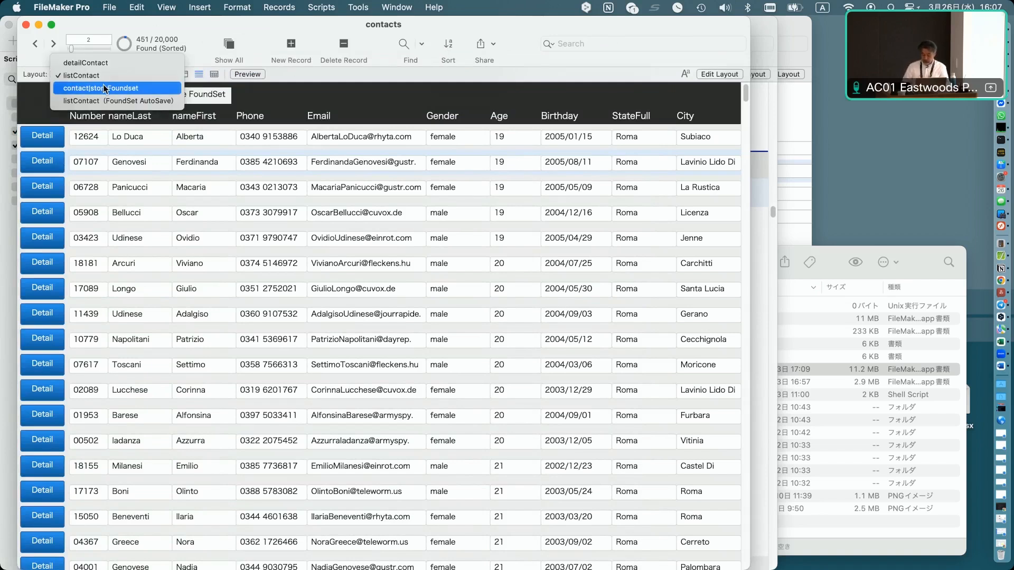
click(103, 88)
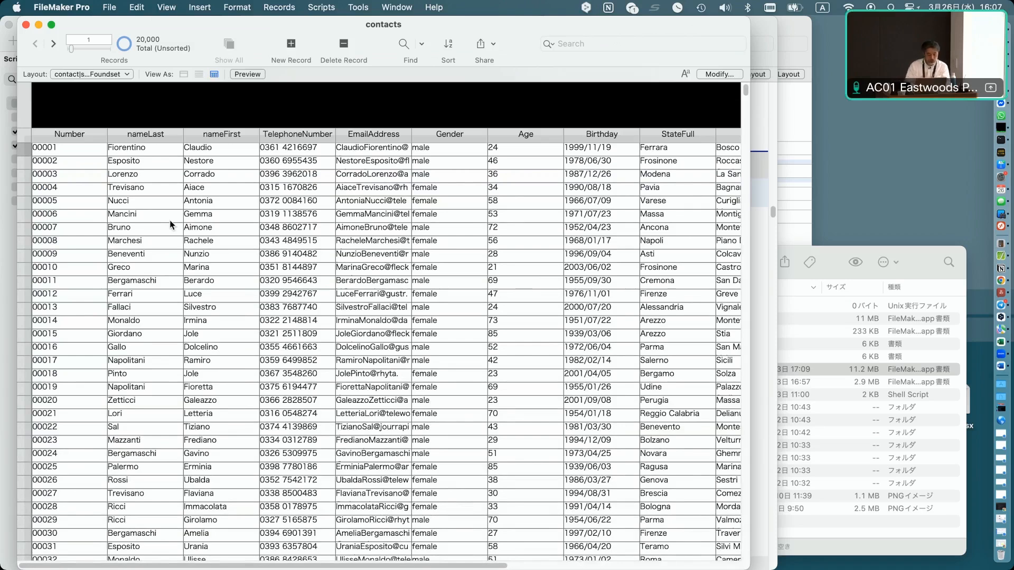
click(115, 74)
click(114, 63)
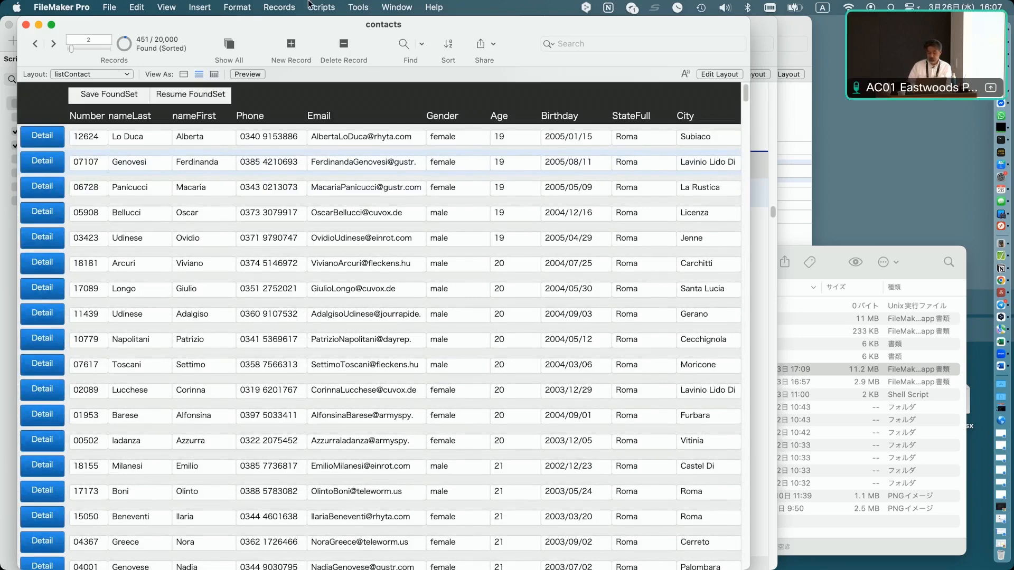
Open the Script Debugger and step through the Save FoundSet script until it returns to the list layout.
click(357, 7)
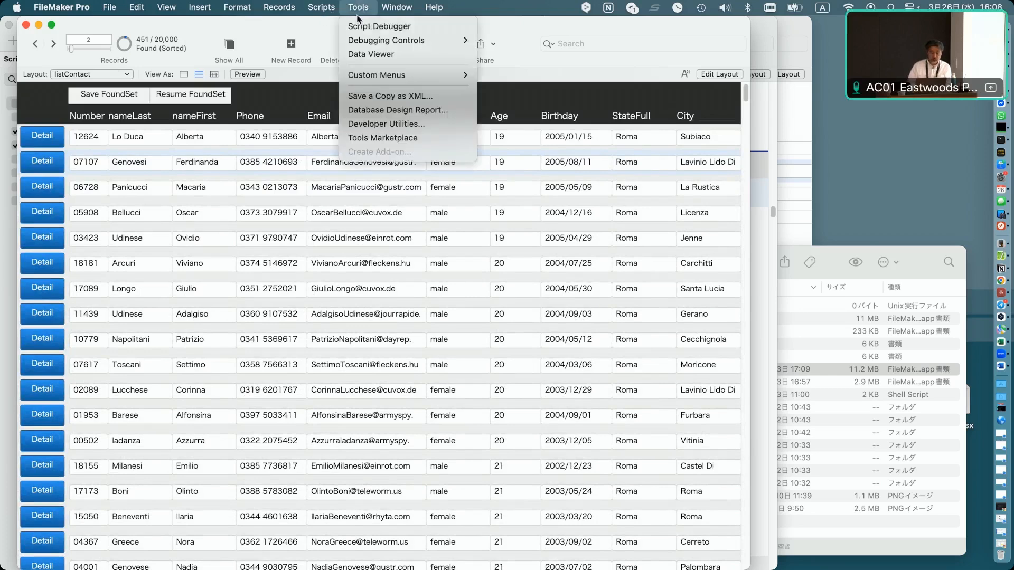
click(388, 22)
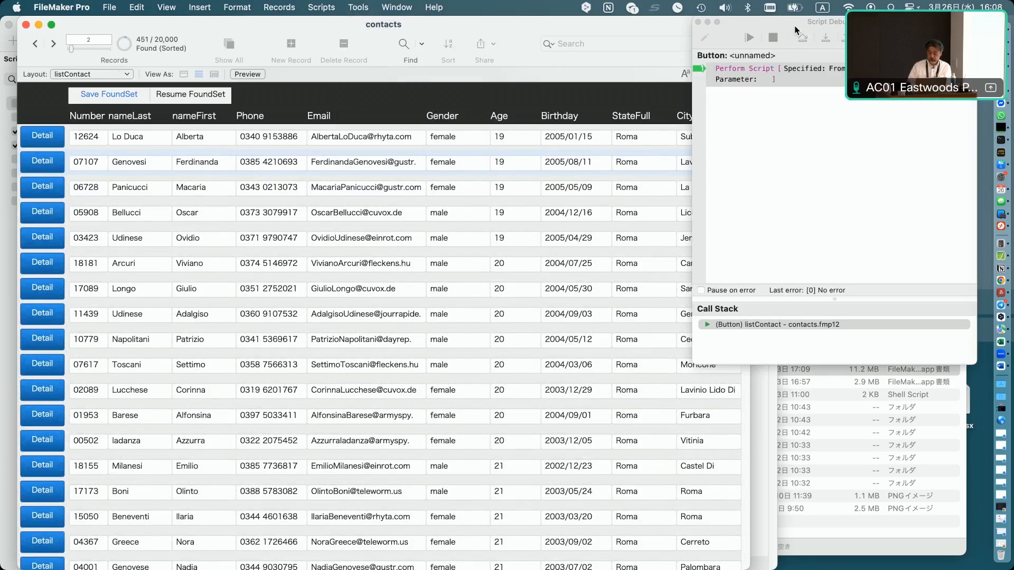
click(825, 37)
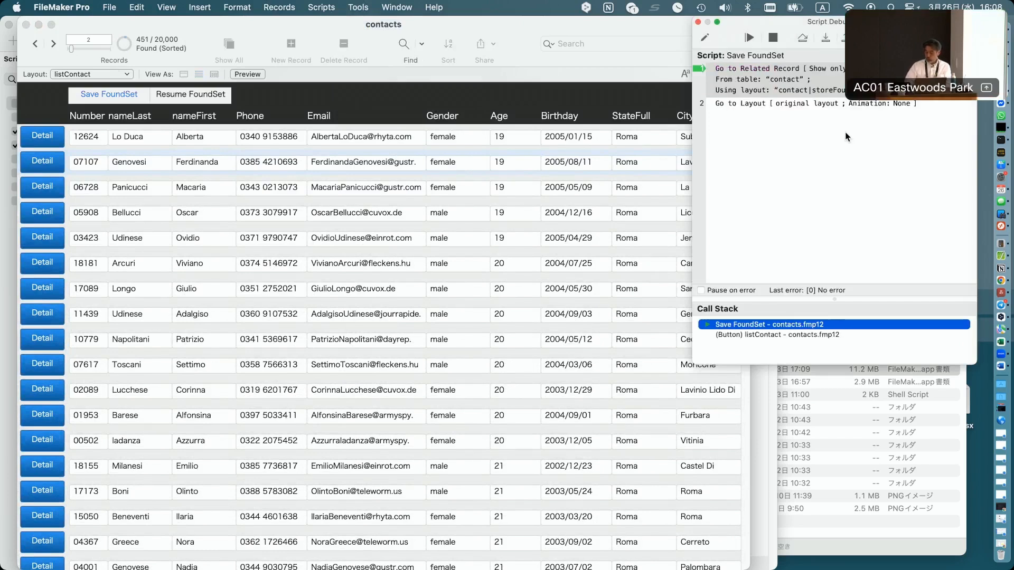
click(825, 40)
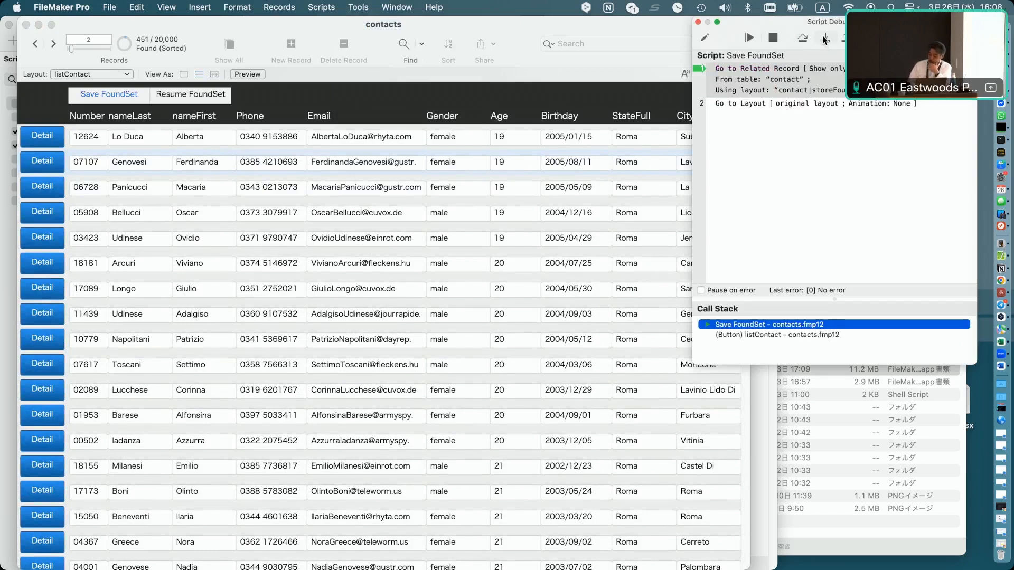
click(824, 38)
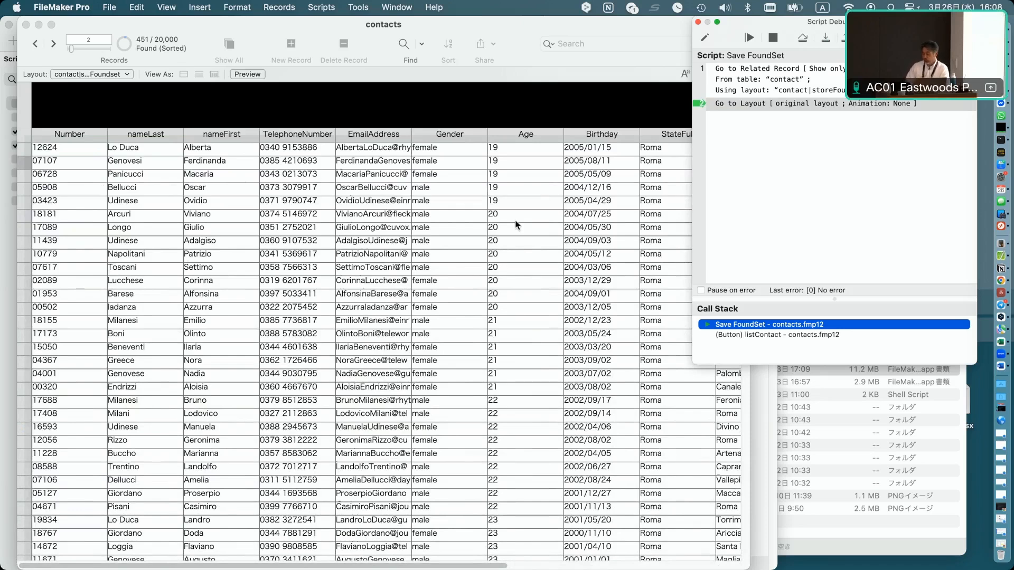
click(830, 41)
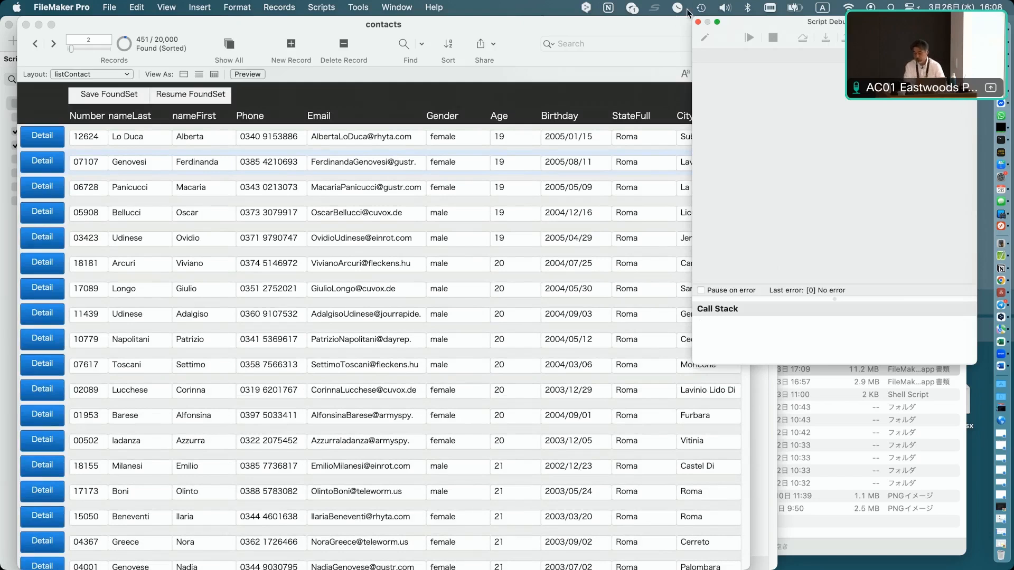
Show all records and move to the first record in the list.
click(235, 43)
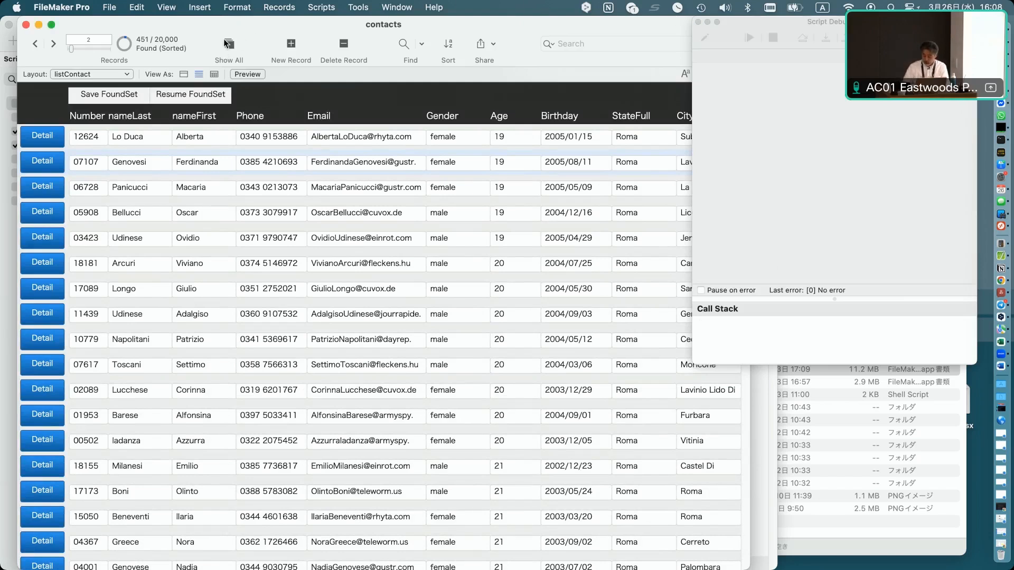
click(227, 43)
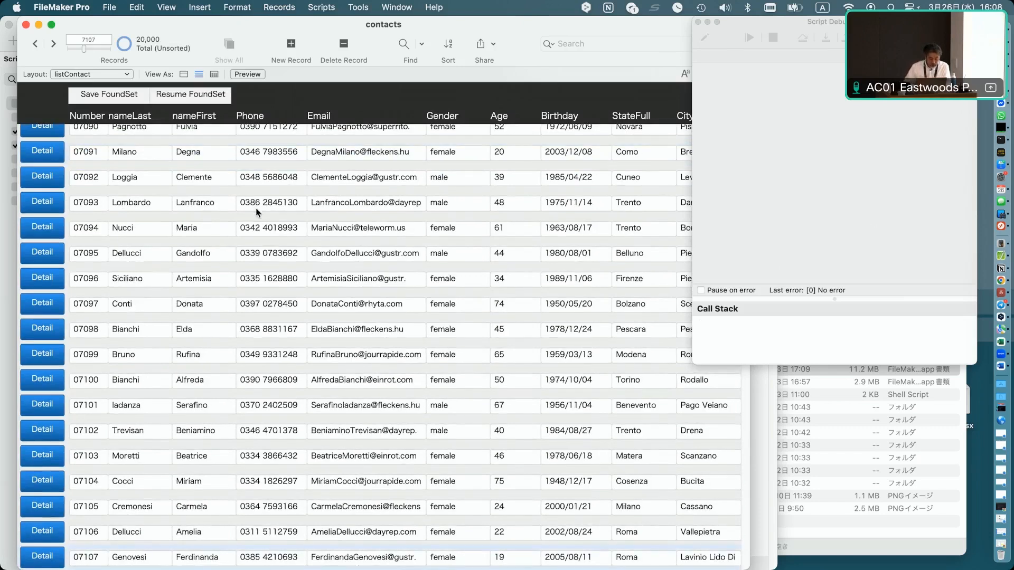
drag(83, 49, 47, 51)
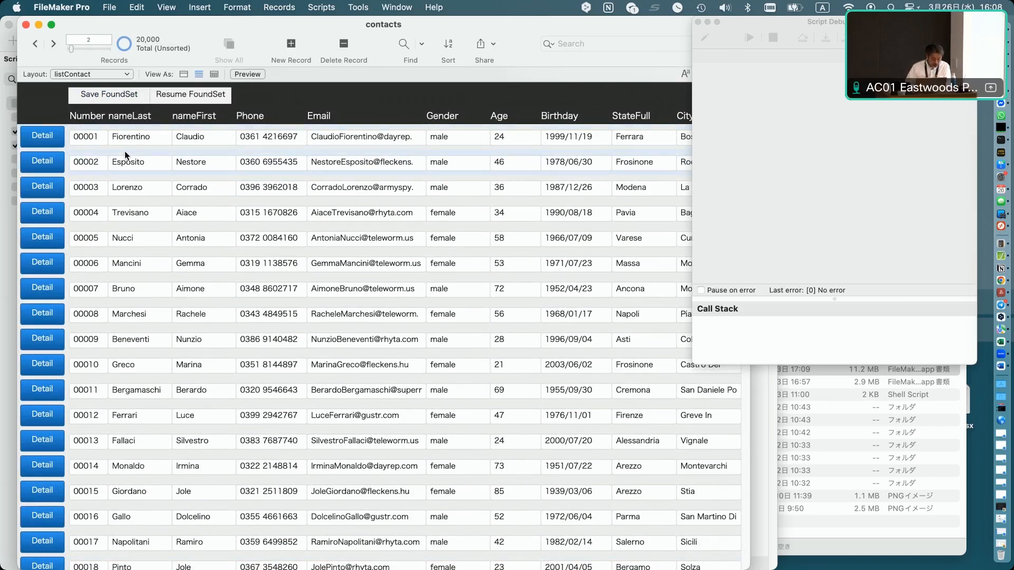
click(219, 137)
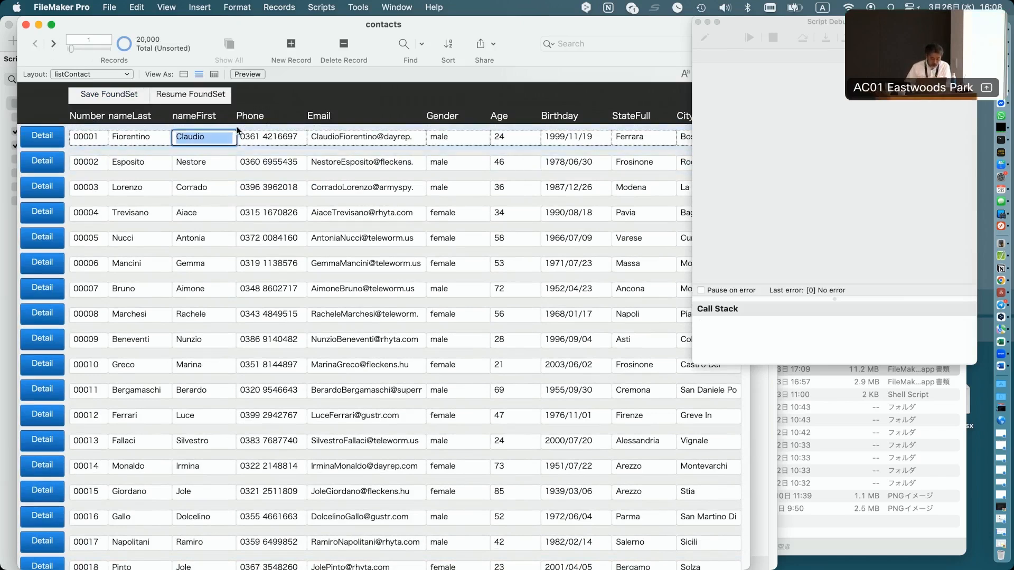
click(238, 131)
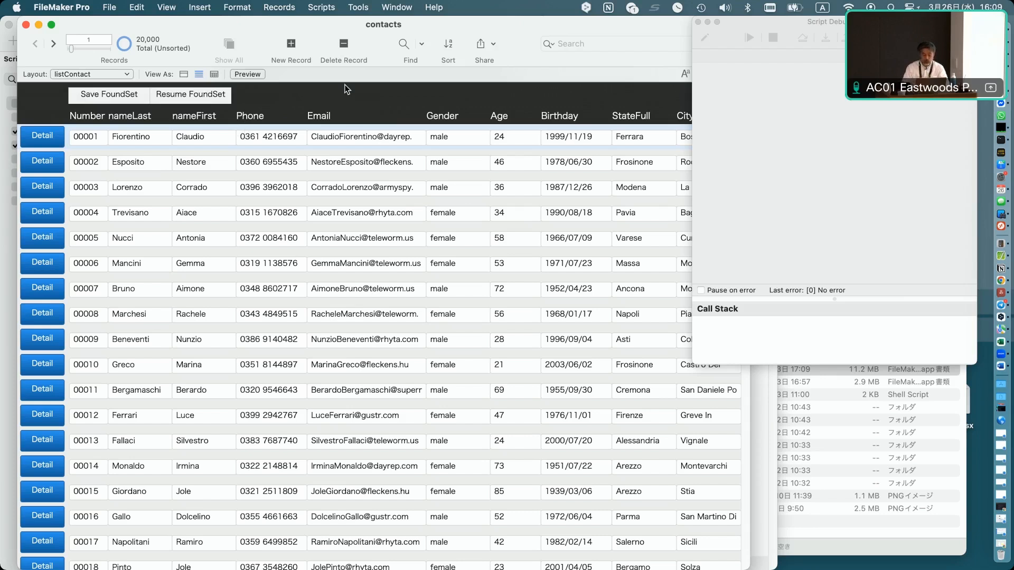
Run the Resume FoundSet script, stepping through it in the Script Debugger, then close the debugger.
click(193, 99)
click(825, 38)
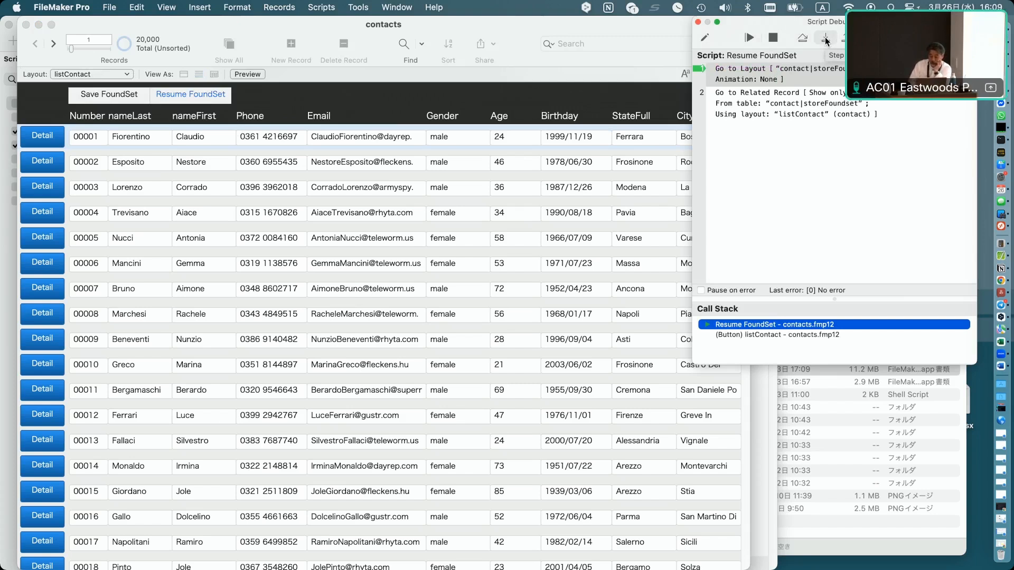
click(825, 38)
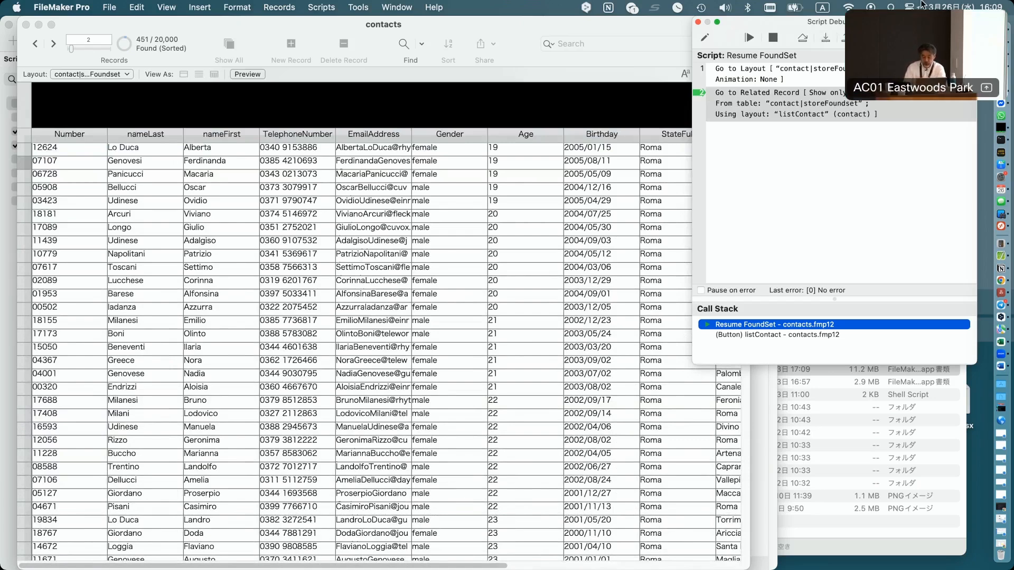
click(826, 40)
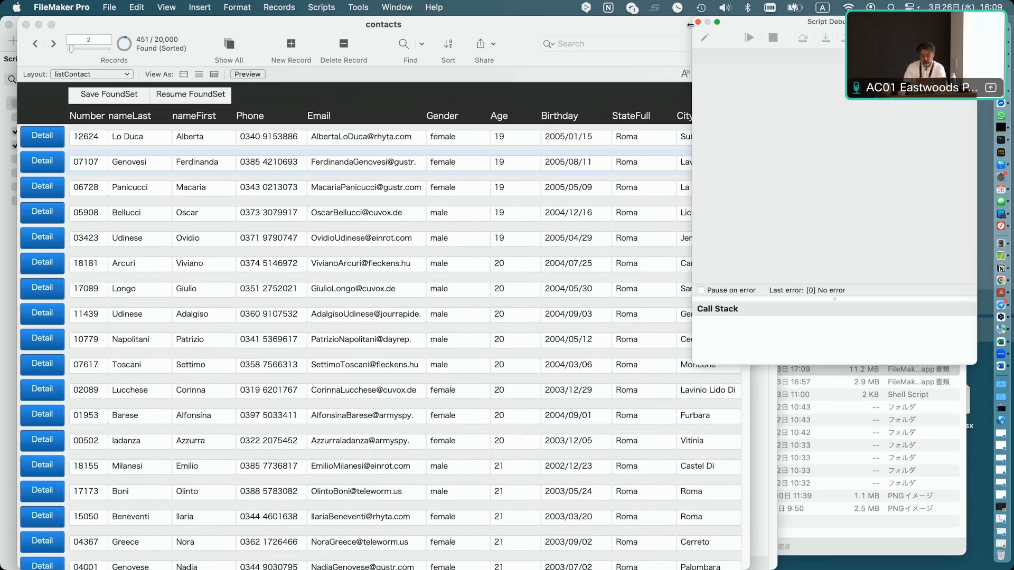
click(697, 22)
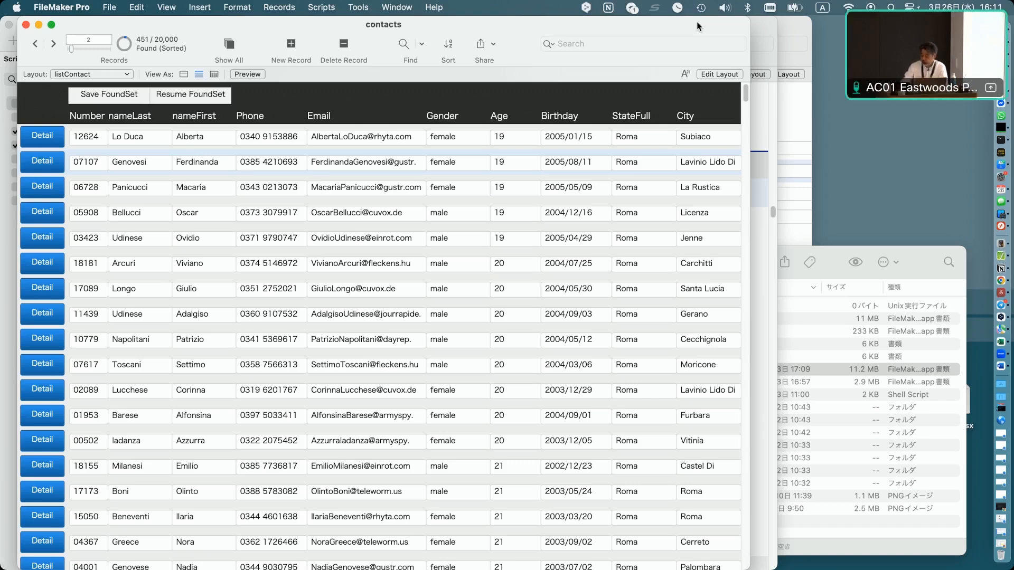
Switch to the listContact (FoundSet AutoSave) layout and inspect its script triggers in Layout Setup.
click(102, 74)
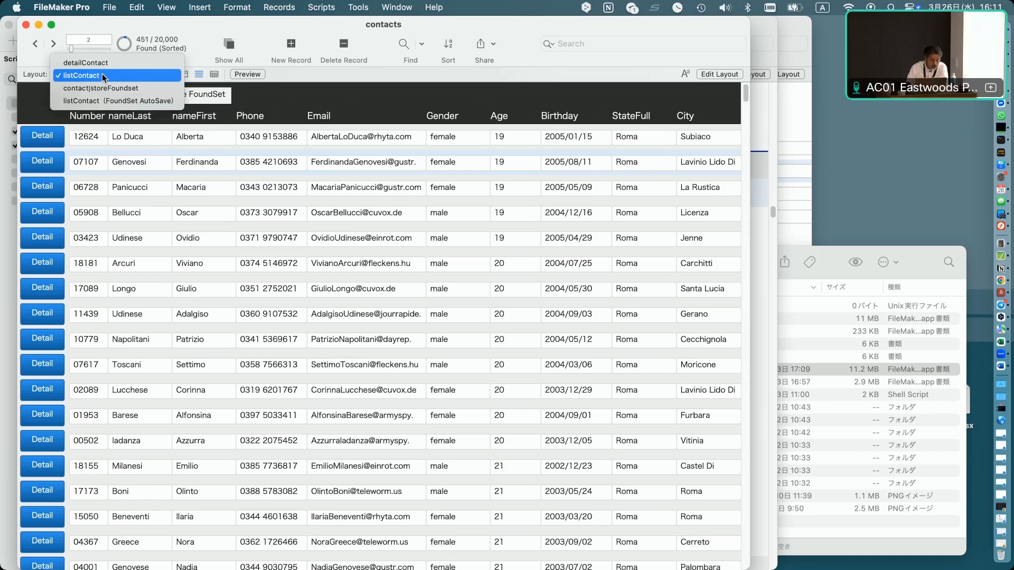
click(103, 101)
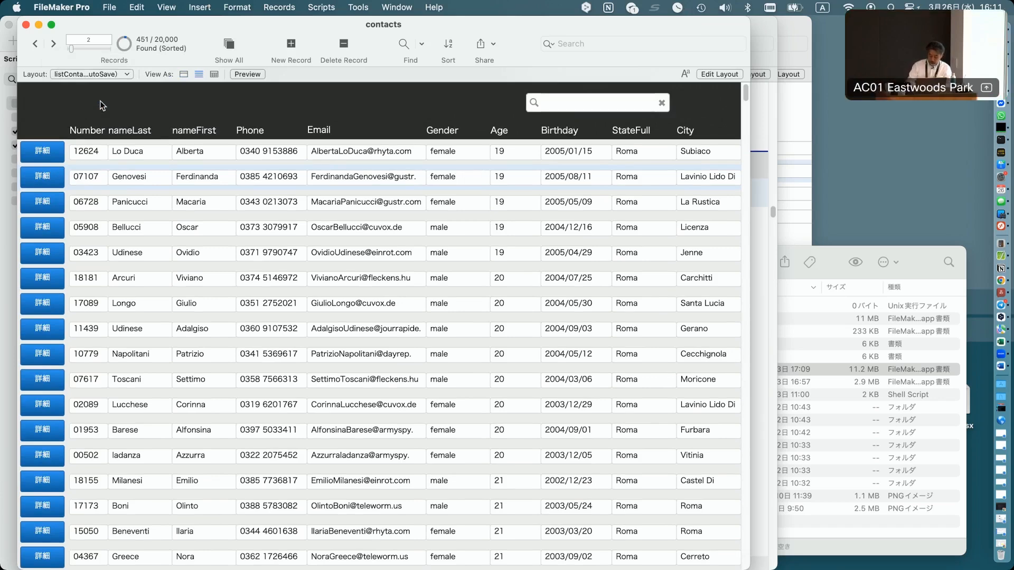
key(super+shift+l)
double_click(238, 125)
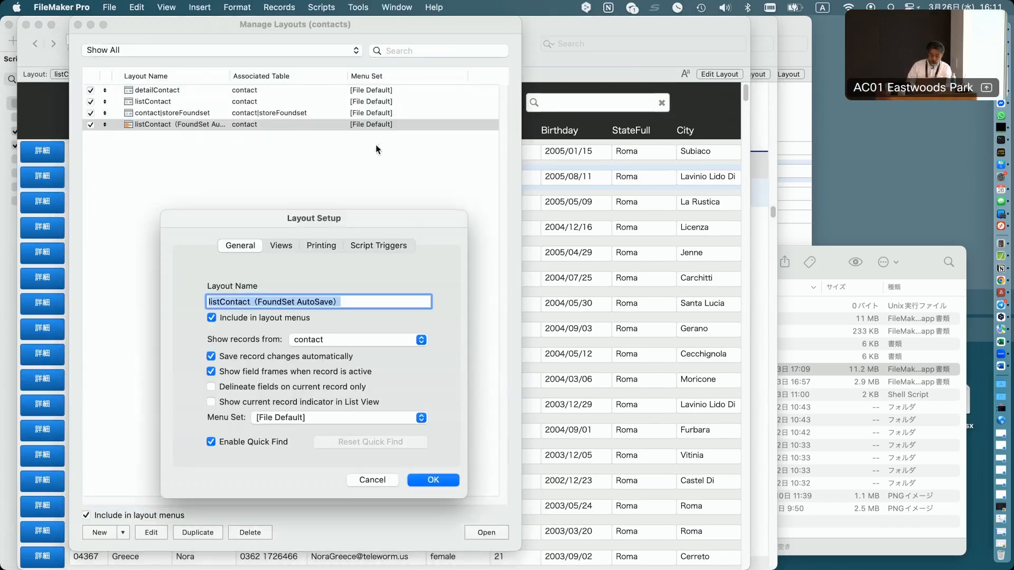
click(376, 244)
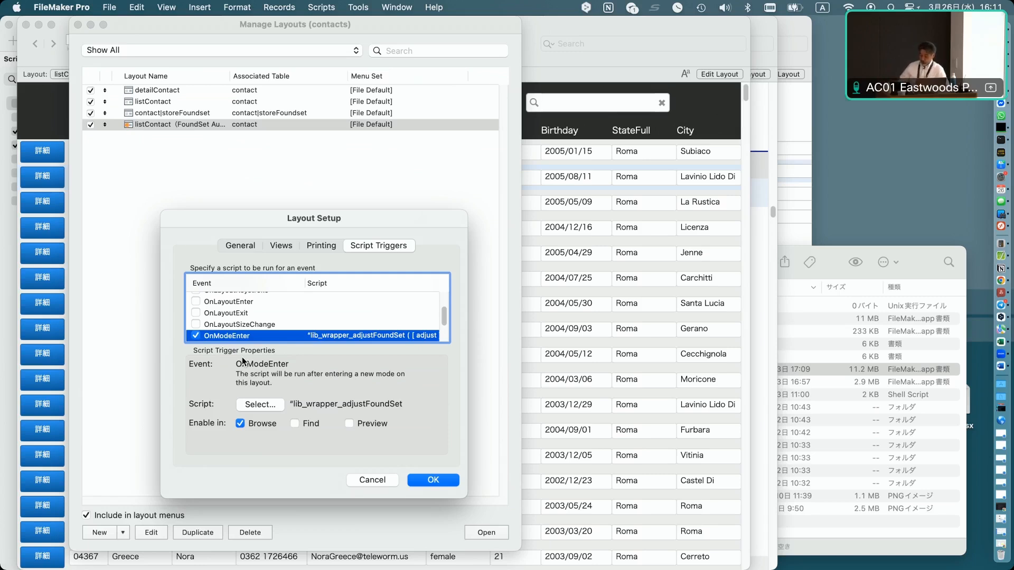
key(Escape)
key(super+w)
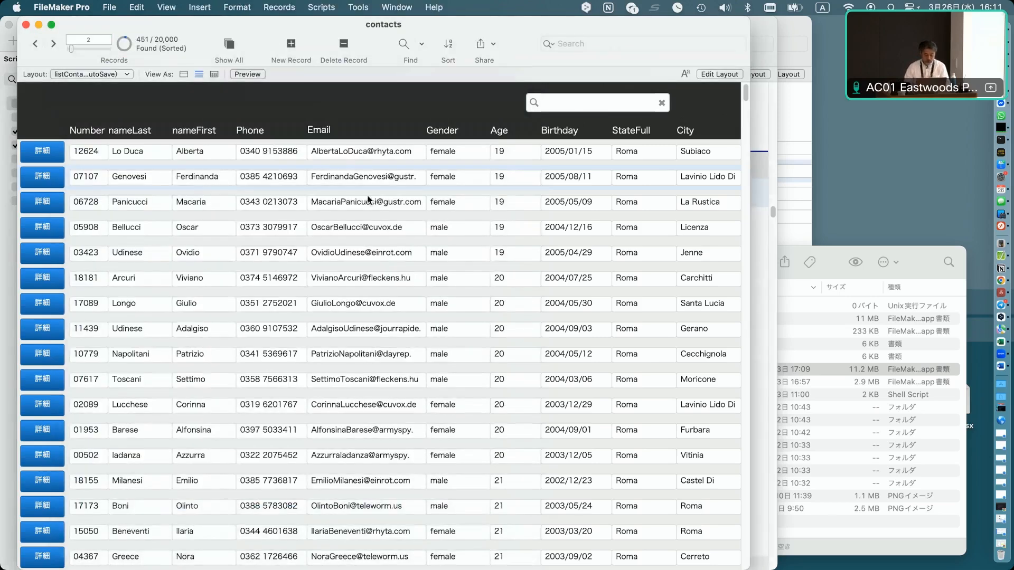
Find all records whose Email contains "a".
key(super+f)
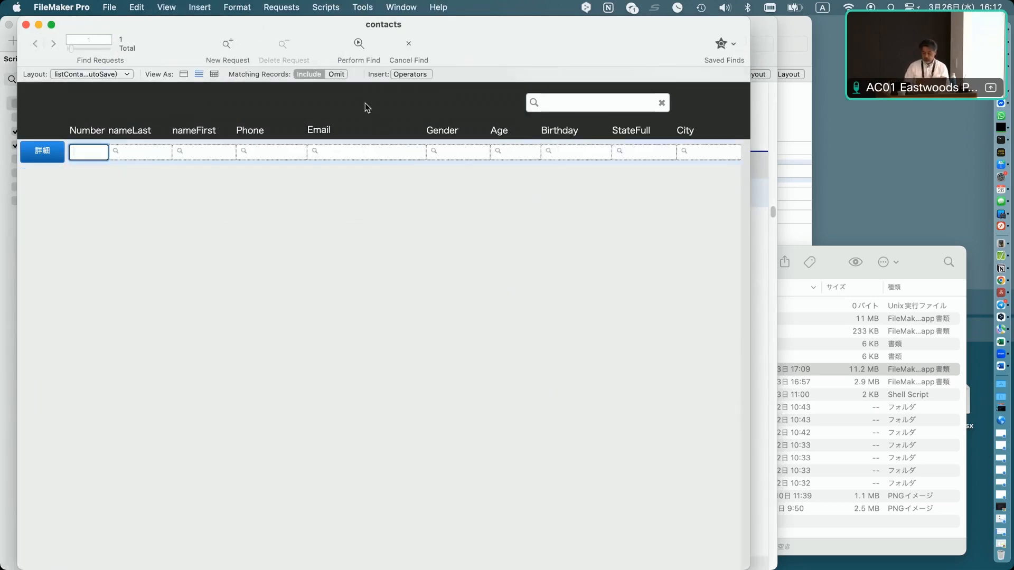
click(353, 154)
text(a)
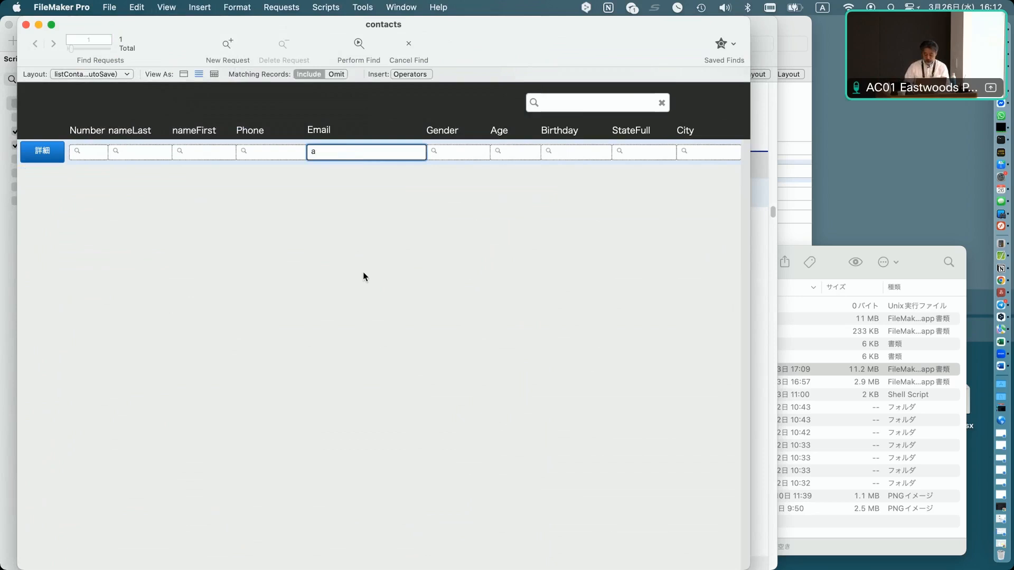
key(Return)
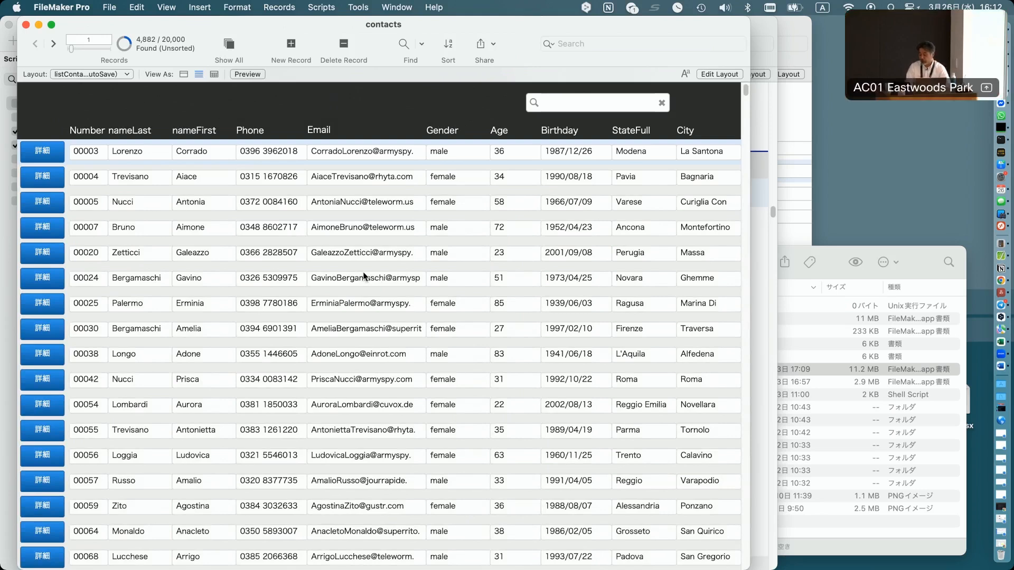
View the contact|storeFoundset layout, then return to the listContact (FoundSet AutoSave) layout.
click(113, 76)
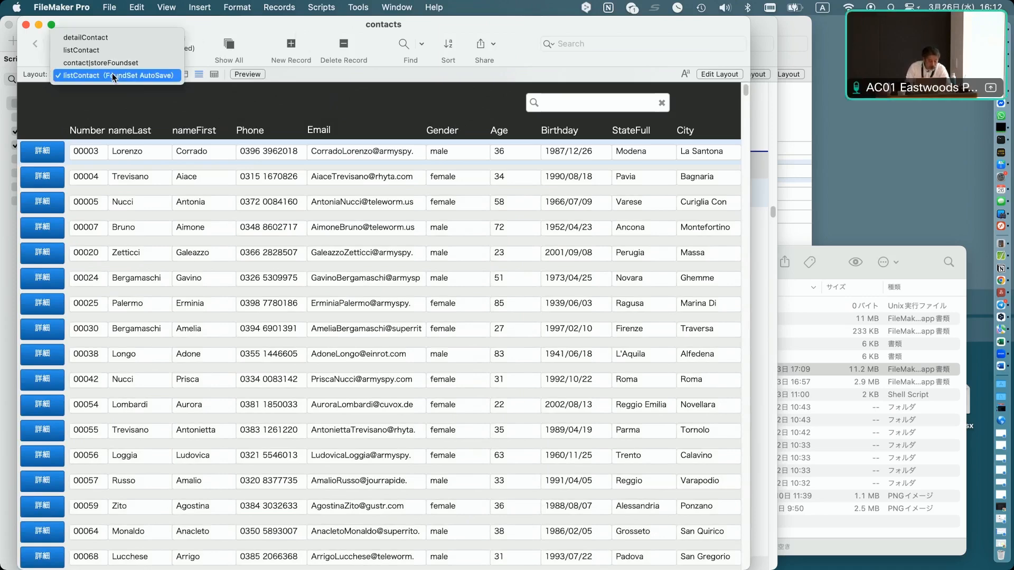
click(112, 63)
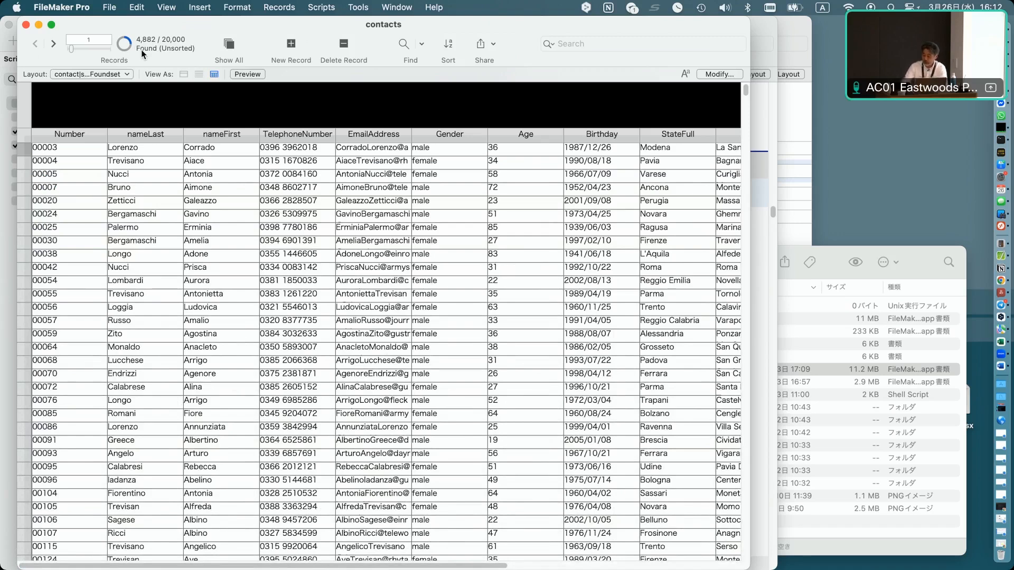
click(95, 75)
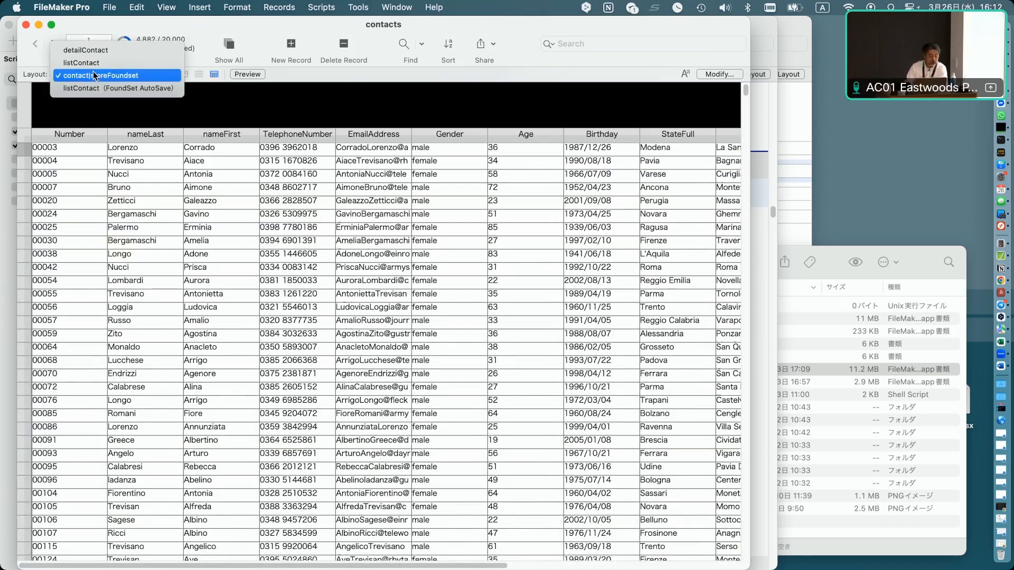
click(271, 158)
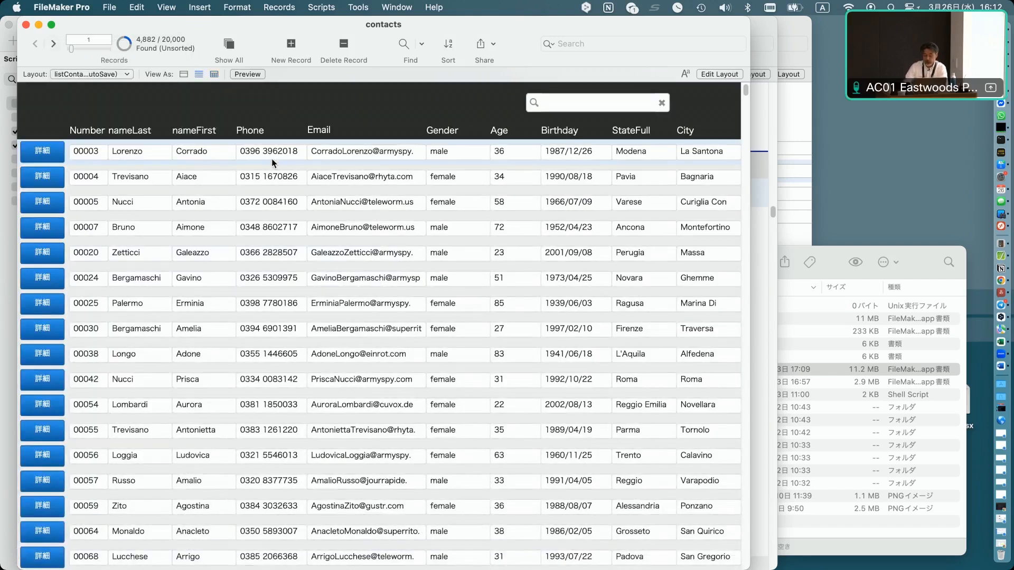
Filter the list with the layout's search box for 1990, then 1990/02, and clear the search.
click(558, 103)
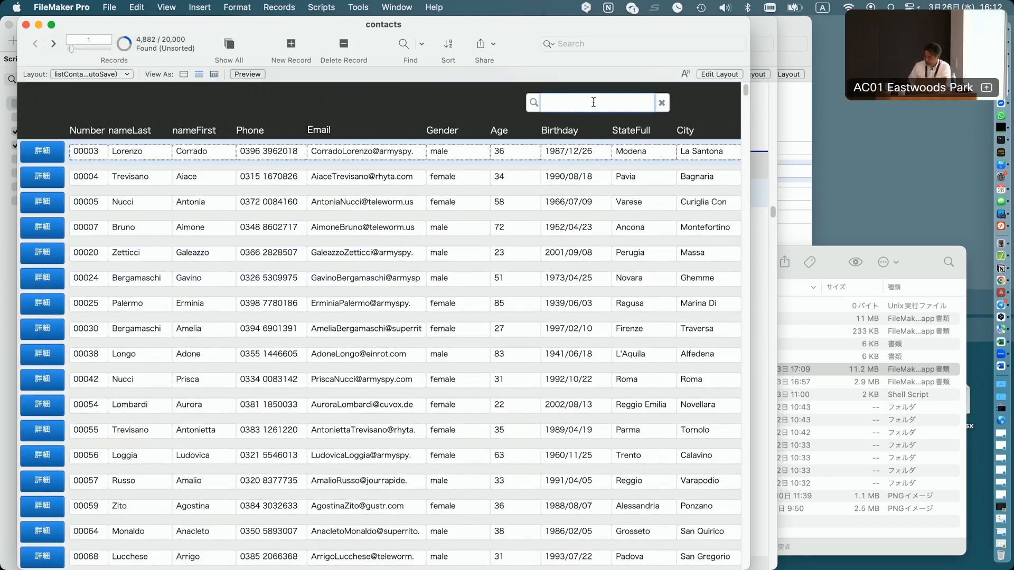
click(627, 42)
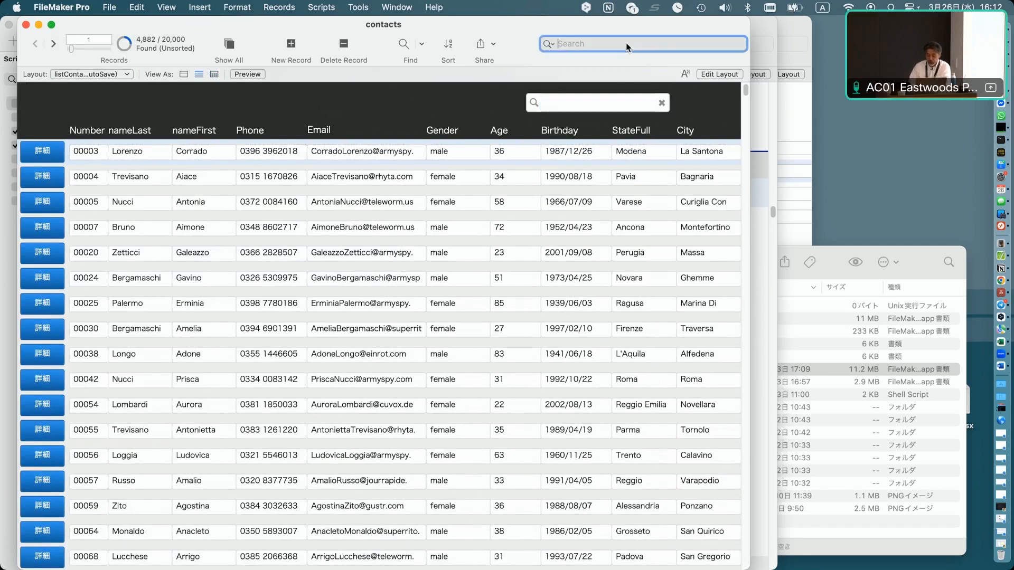
click(568, 103)
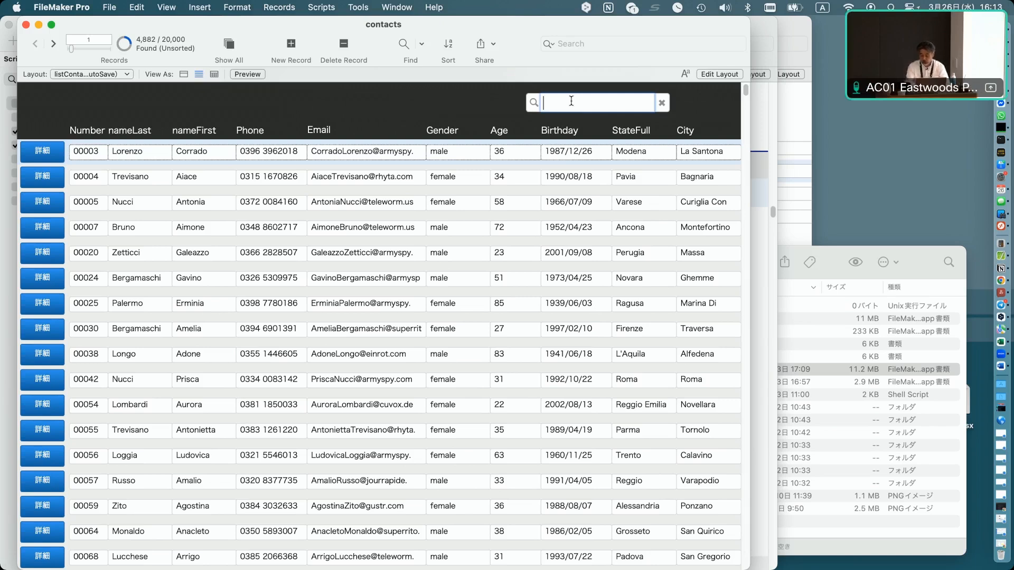
text(1990)
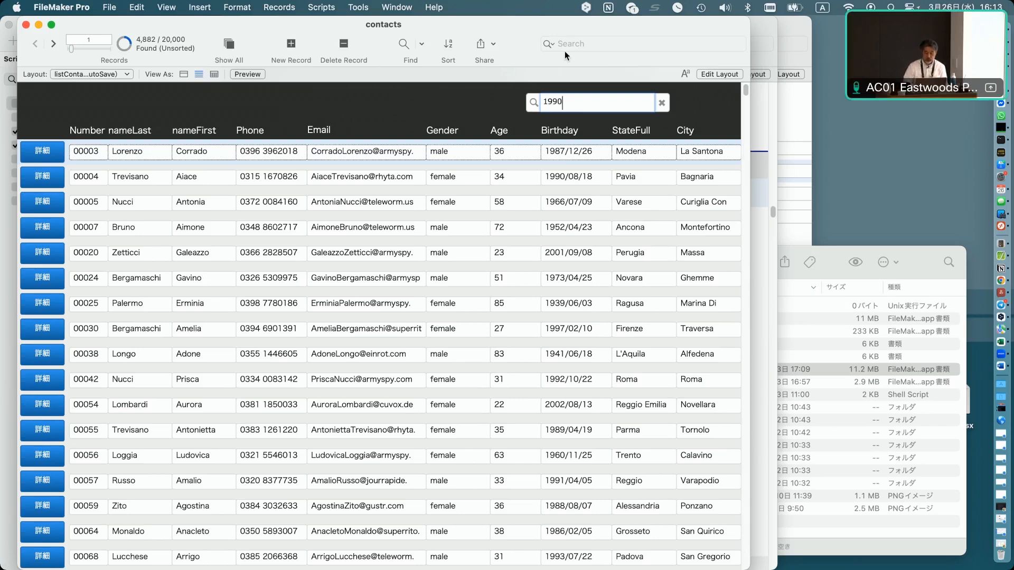
key(Return)
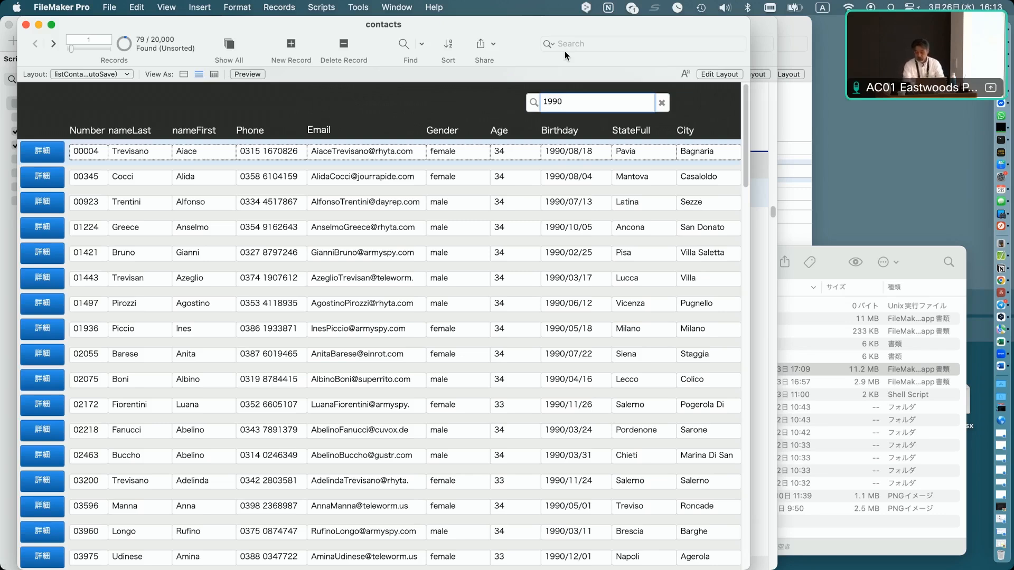
text(/02)
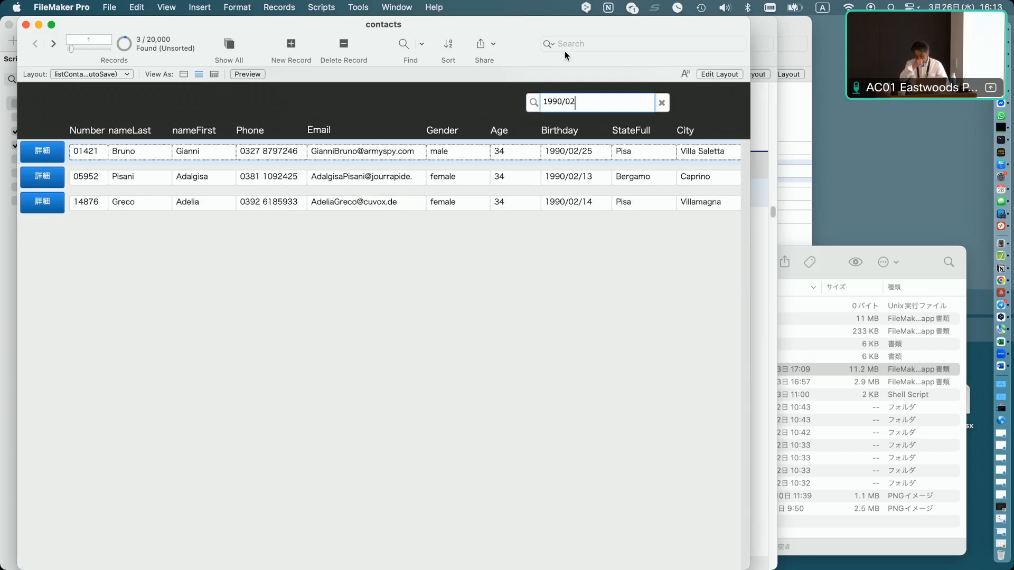
click(662, 103)
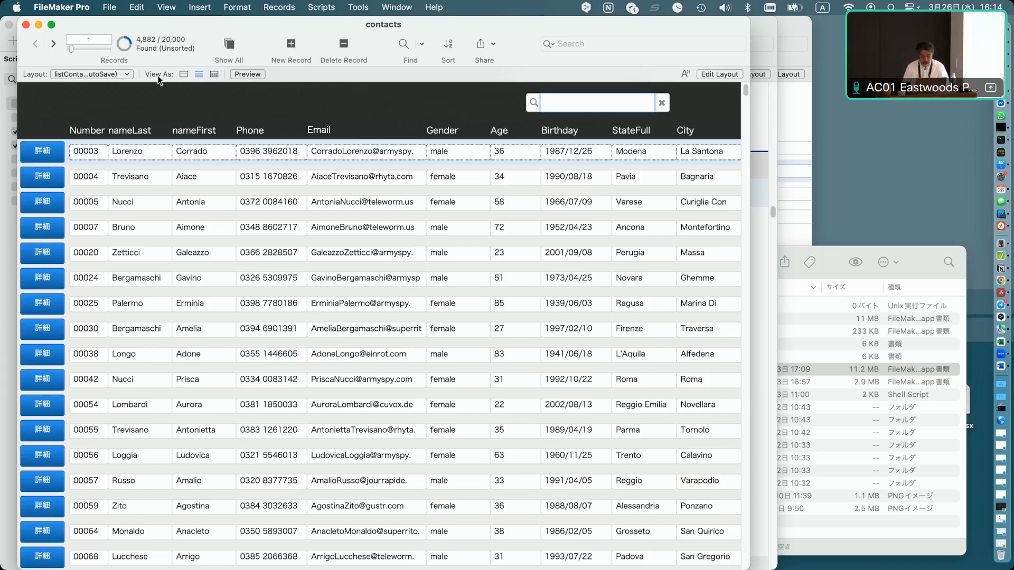
Find all records whose StateFull is Roma.
key(super+f)
click(625, 151)
text(Roma)
key(Return)
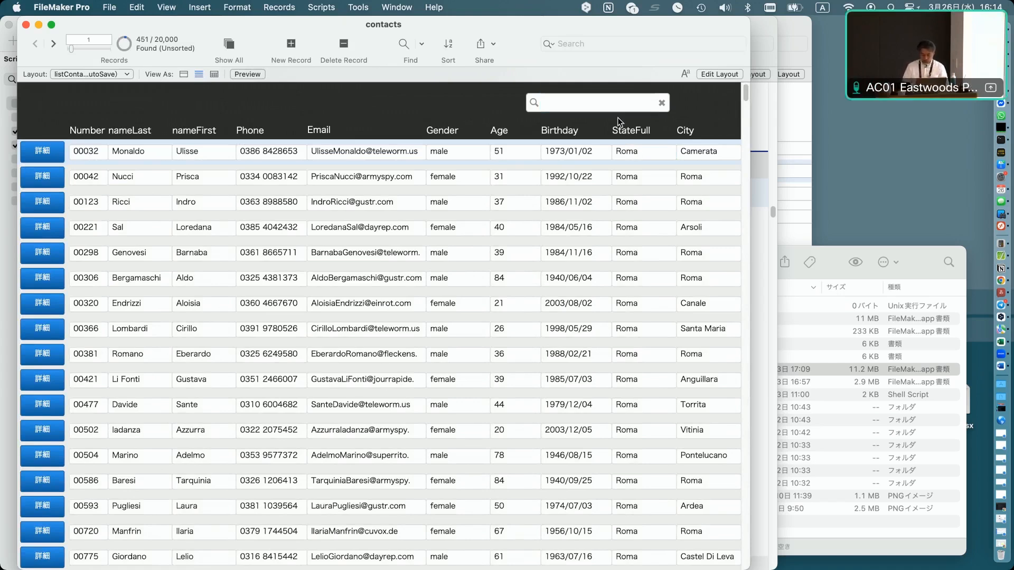
Find all records whose Email contains "a".
click(582, 102)
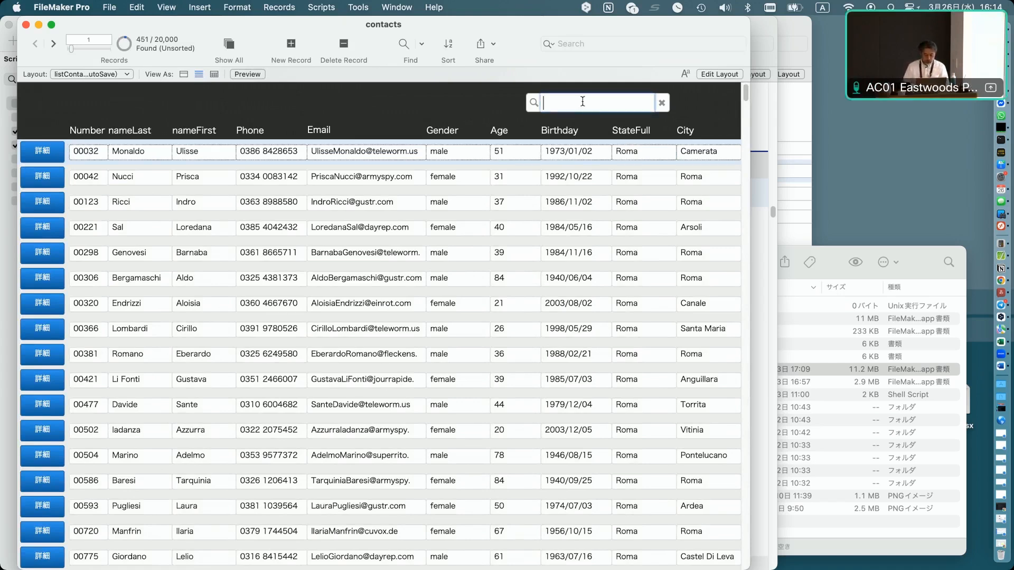
key(super+f)
click(392, 153)
text(a)
key(Return)
Filter the list with the layout's search box for roma, then clear the search.
click(597, 104)
text(roma)
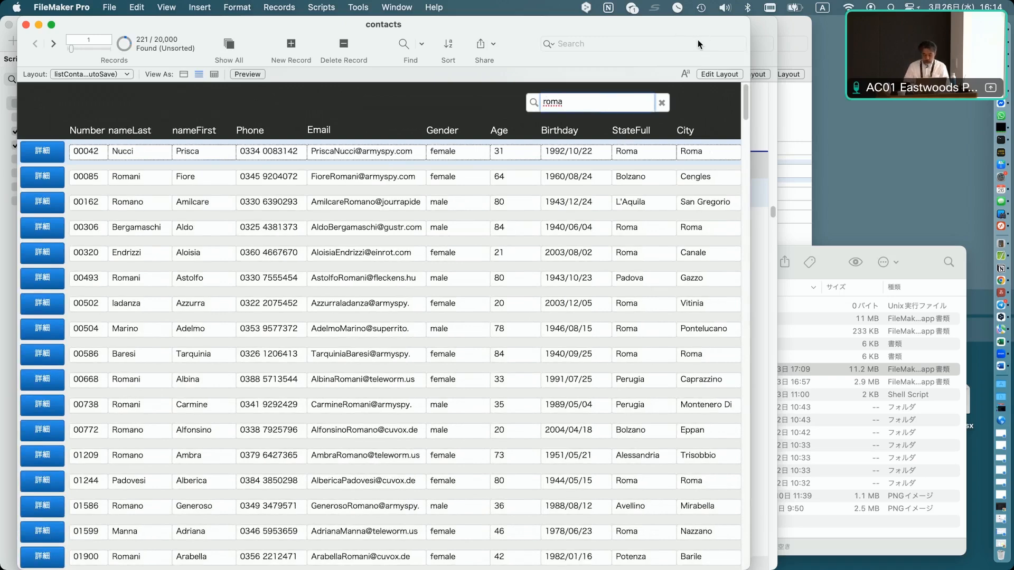
click(662, 104)
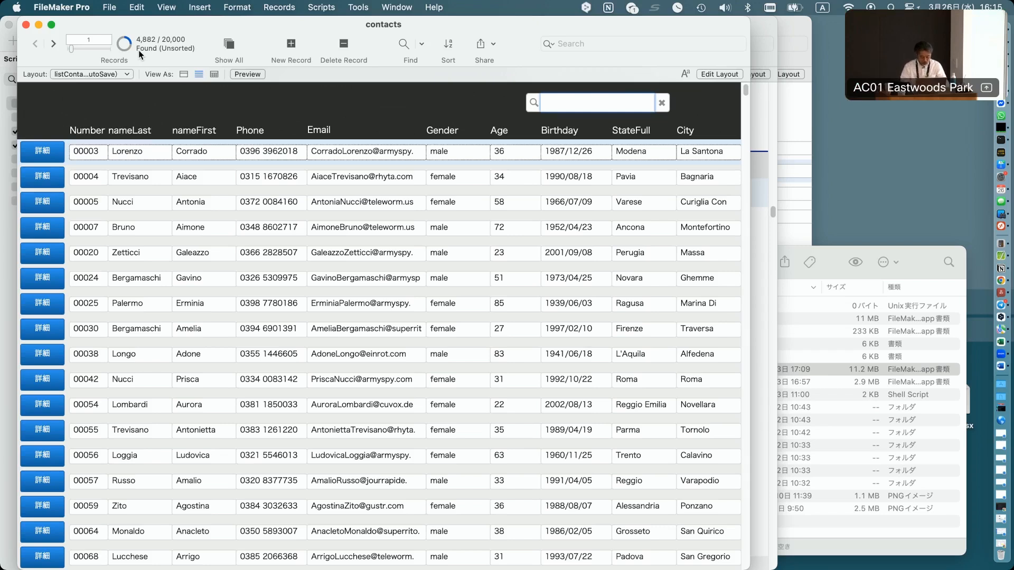
Open the Script Workspace and examine the steps of the lib_adjustFoundSet script.
key(super+shift+s)
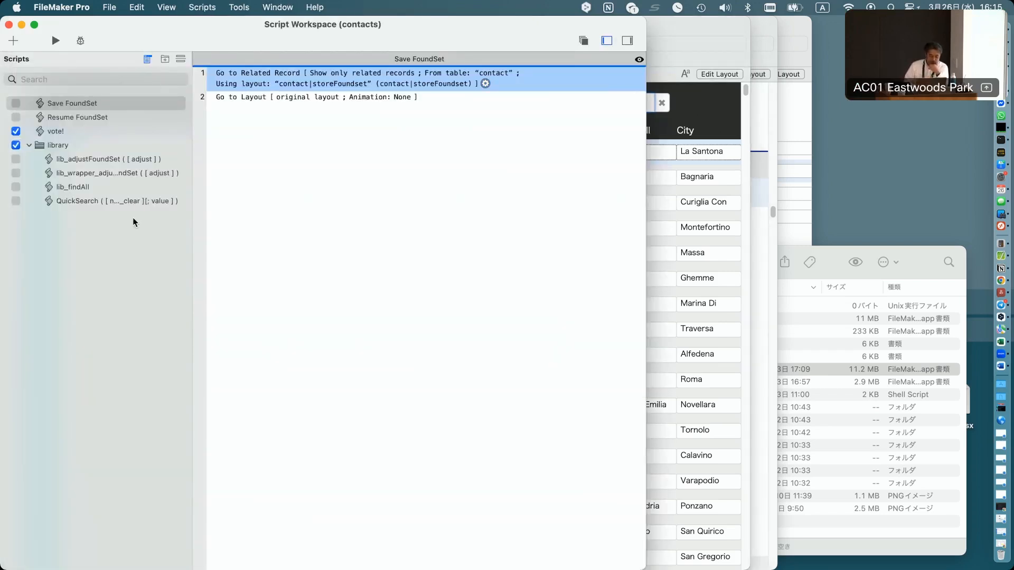
click(100, 161)
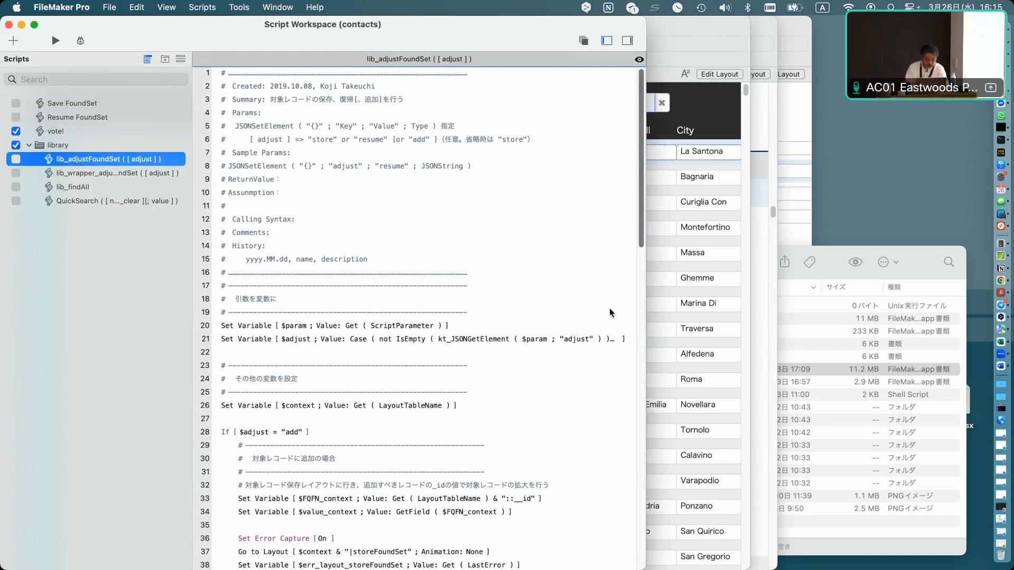
scroll(284, 425, down, 1)
scroll(283, 440, down, 10)
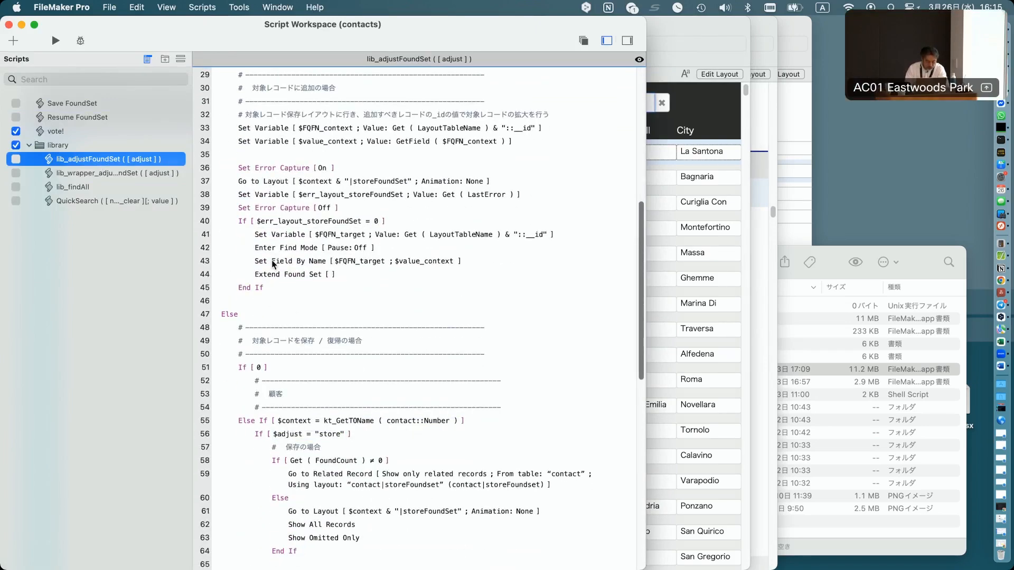
click(263, 184)
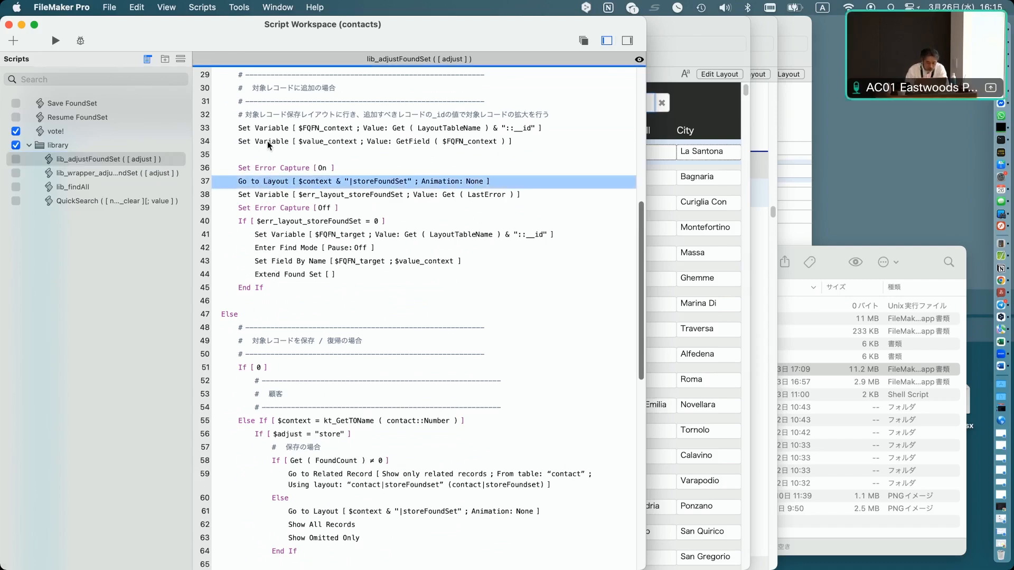
scroll(269, 145, down, 5)
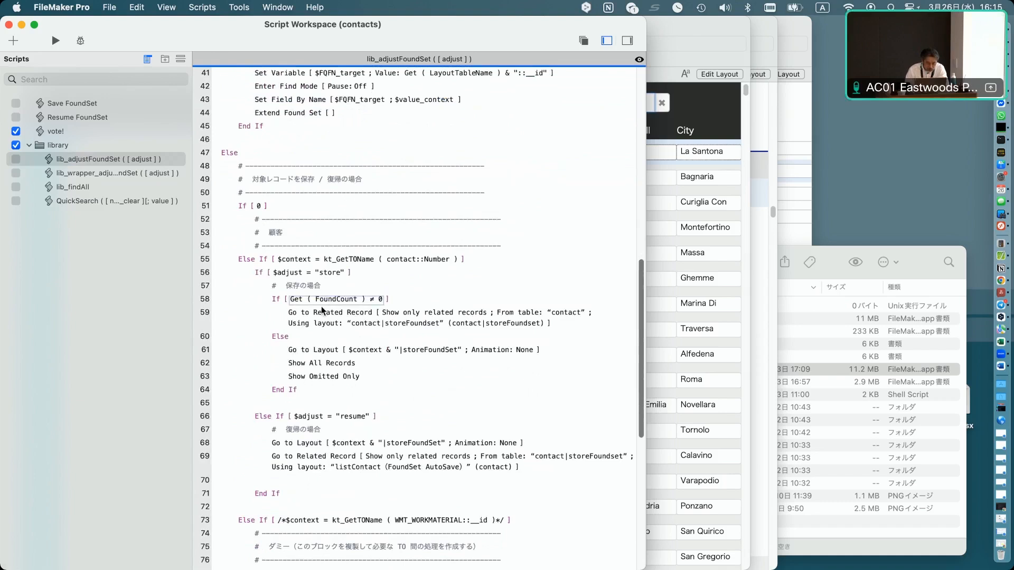
click(313, 322)
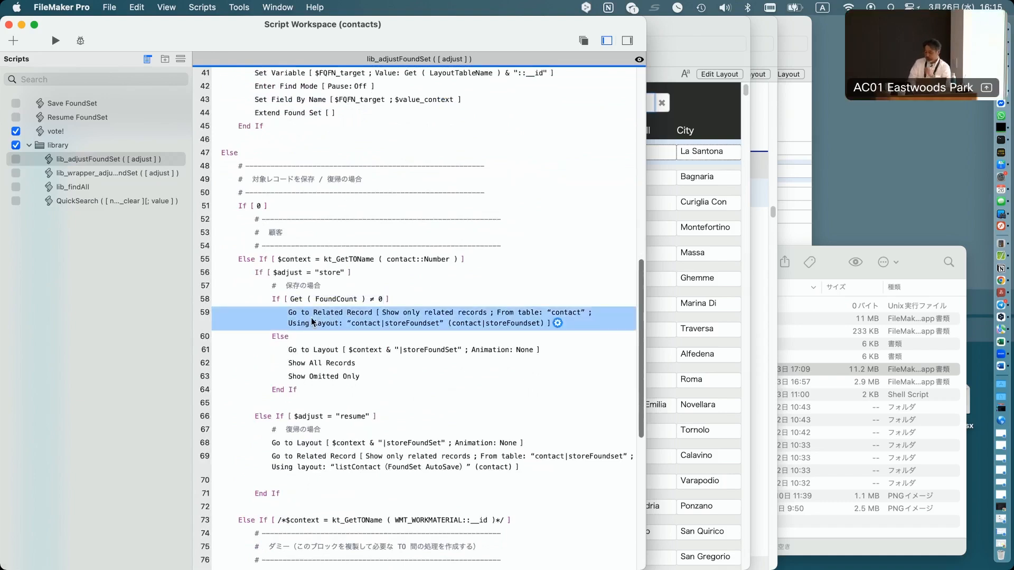
Open the Go to Related Record step's options and review its layout and table choices, then cancel.
double_click(313, 323)
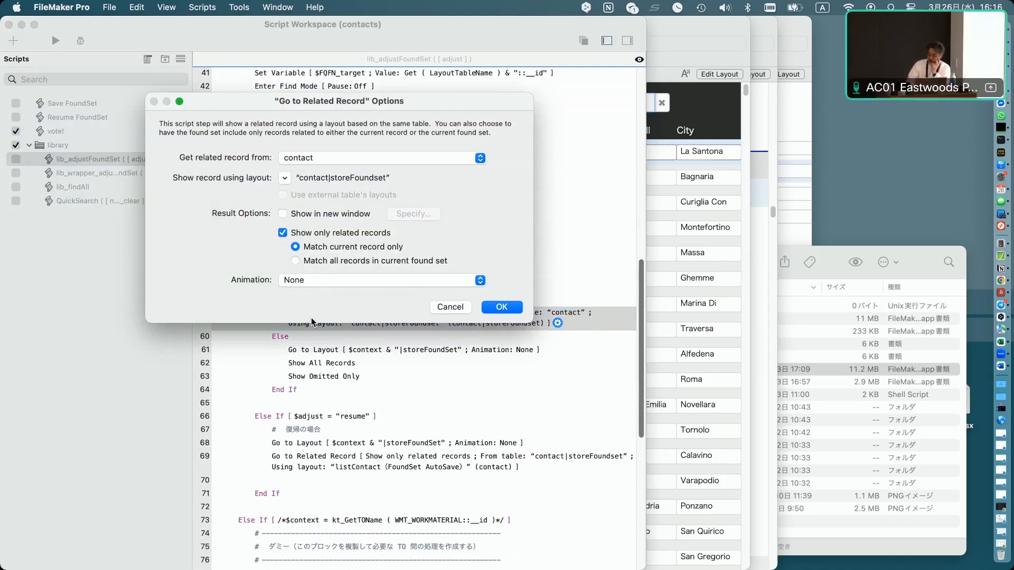
click(286, 180)
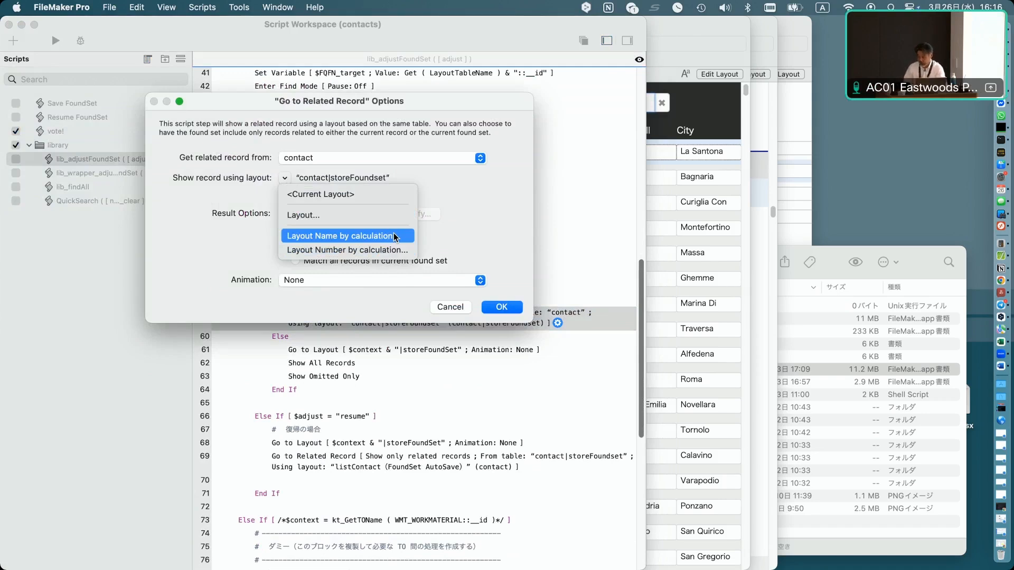
click(384, 164)
click(384, 160)
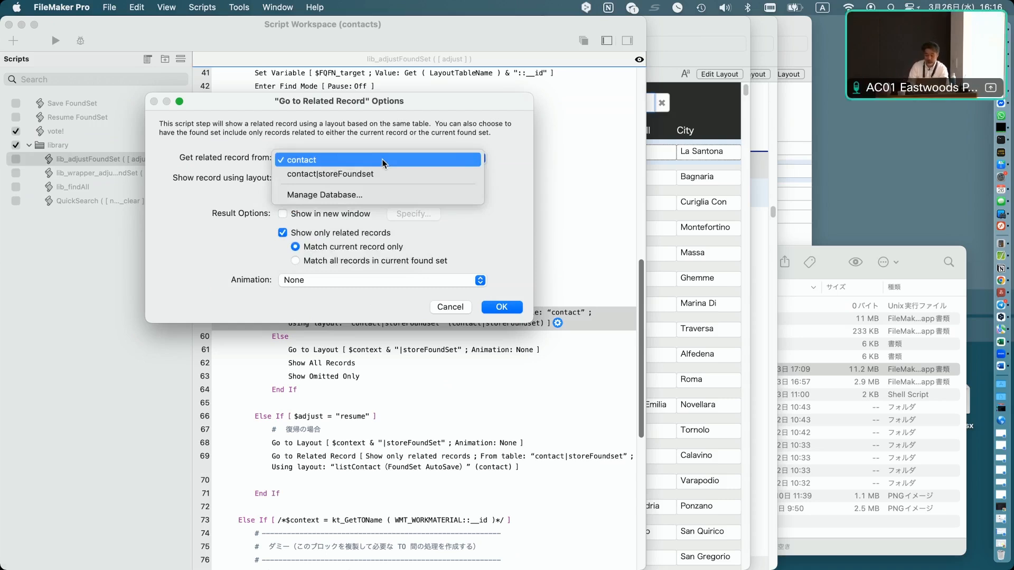
click(518, 280)
click(450, 308)
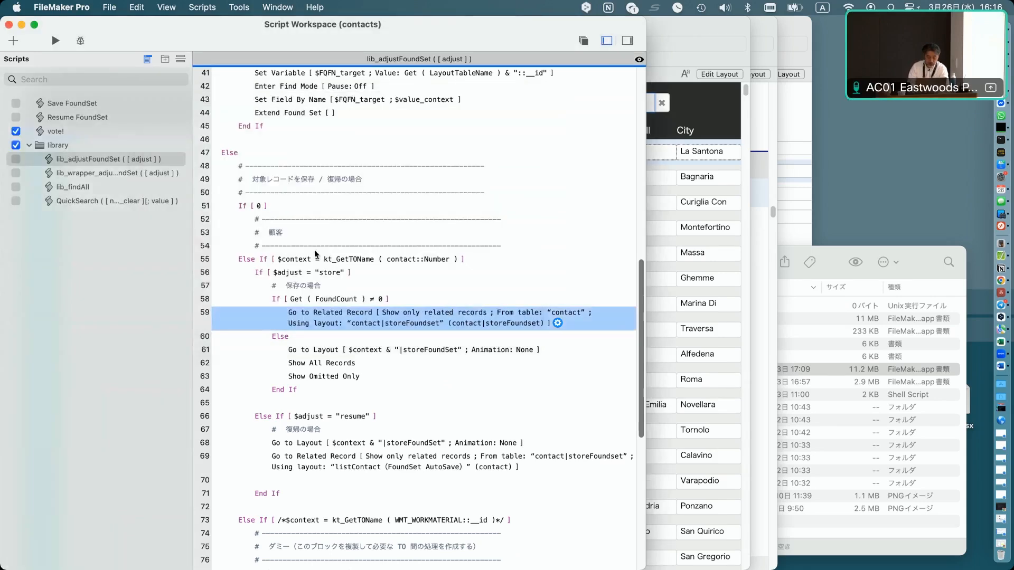
Select the Else If steps, then reopen the Go to Related Record options and close them with table contact.
click(244, 264)
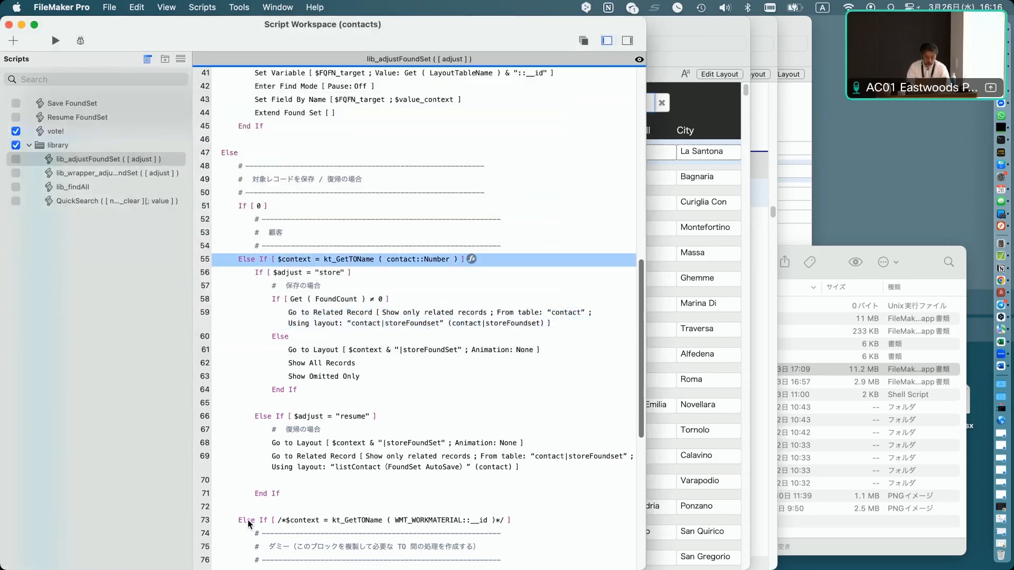
super+click(248, 523)
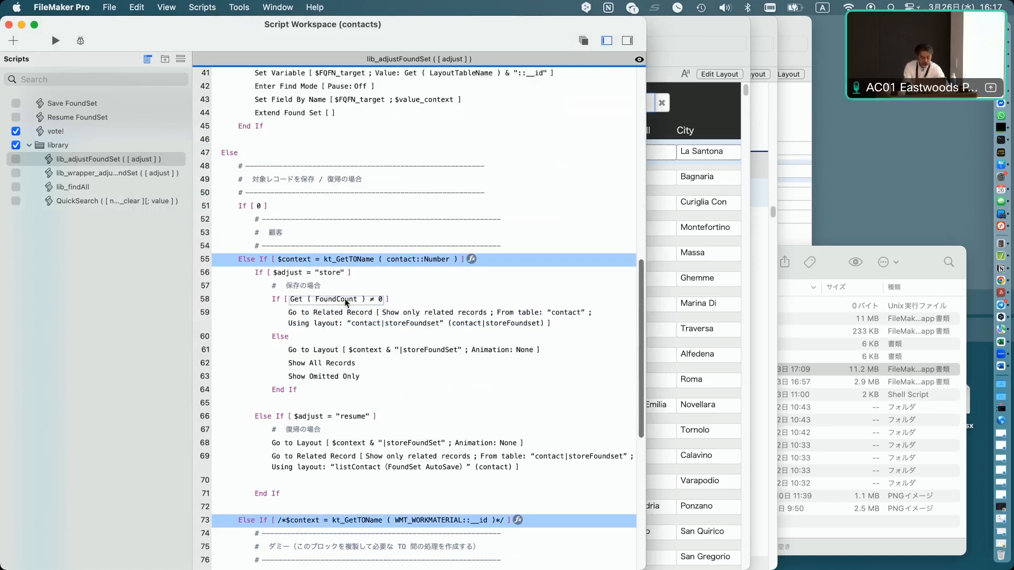
double_click(324, 317)
click(398, 158)
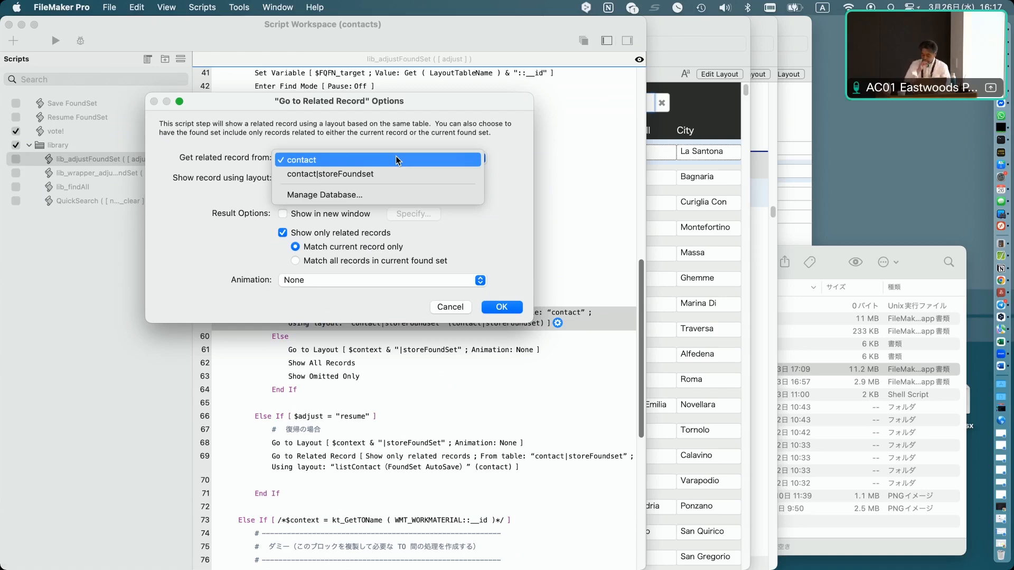
click(397, 160)
key(Return)
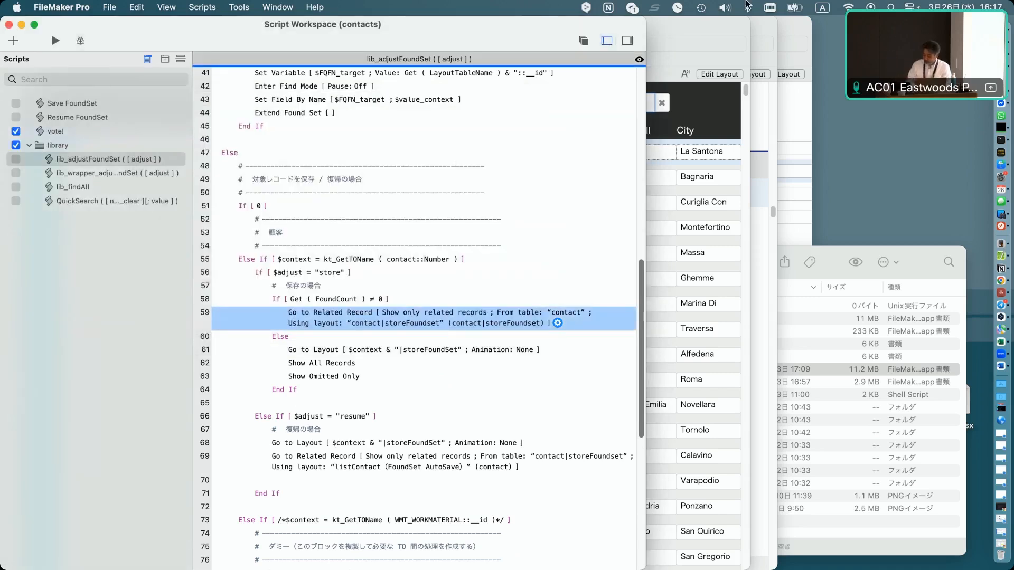
Return to the contacts window and run the vote! script.
click(696, 110)
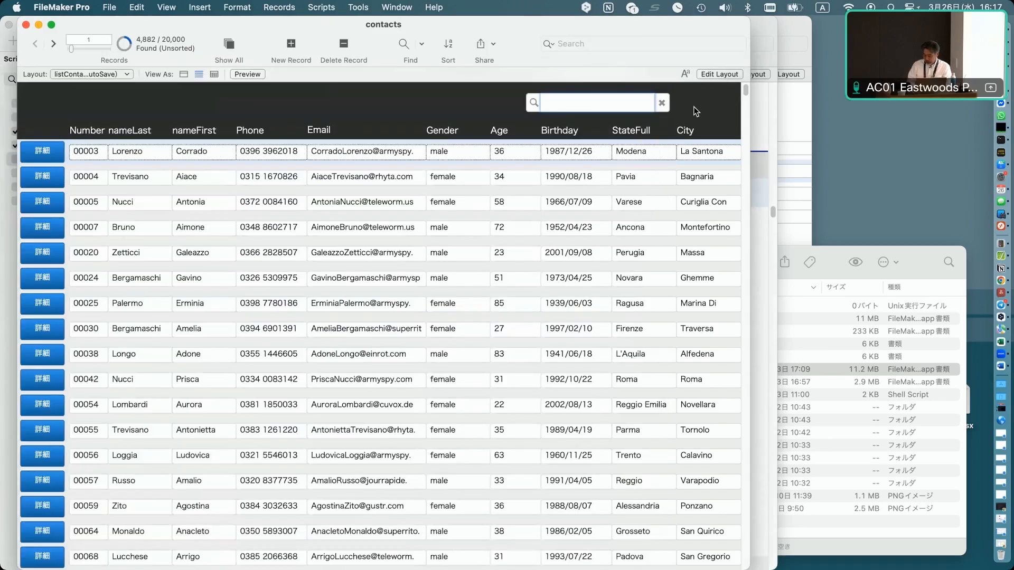
click(319, 7)
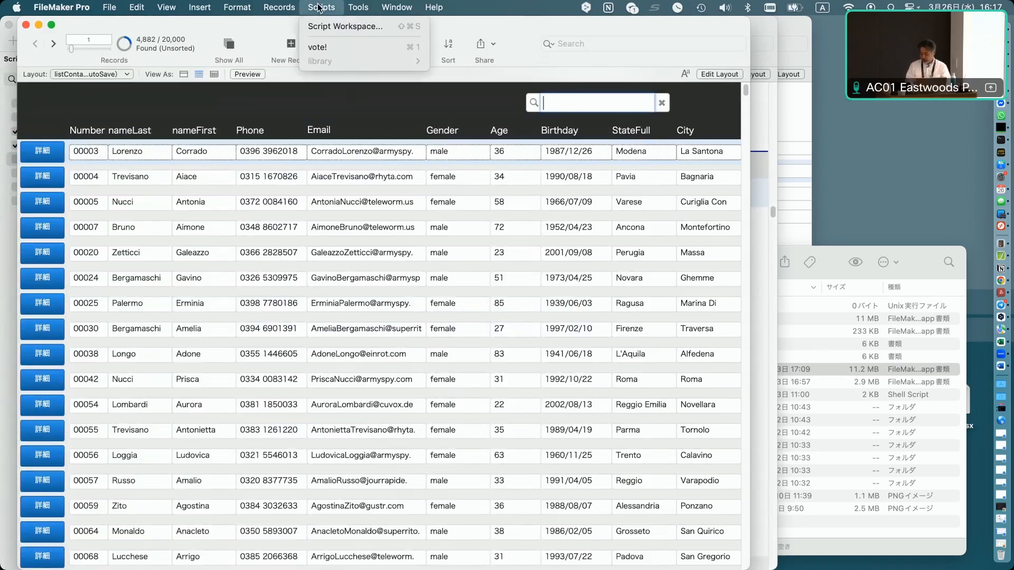
click(319, 49)
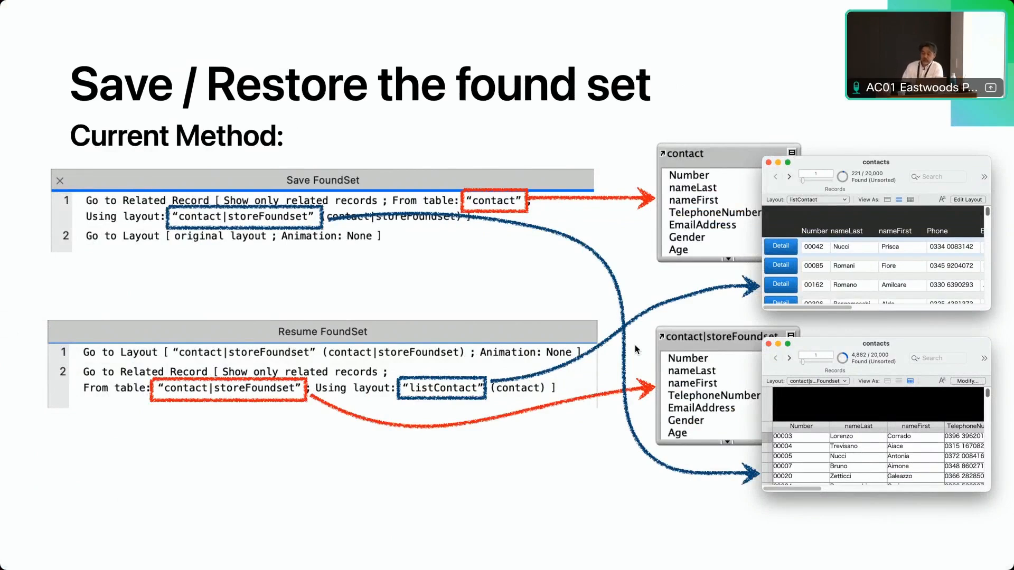
key(Right)
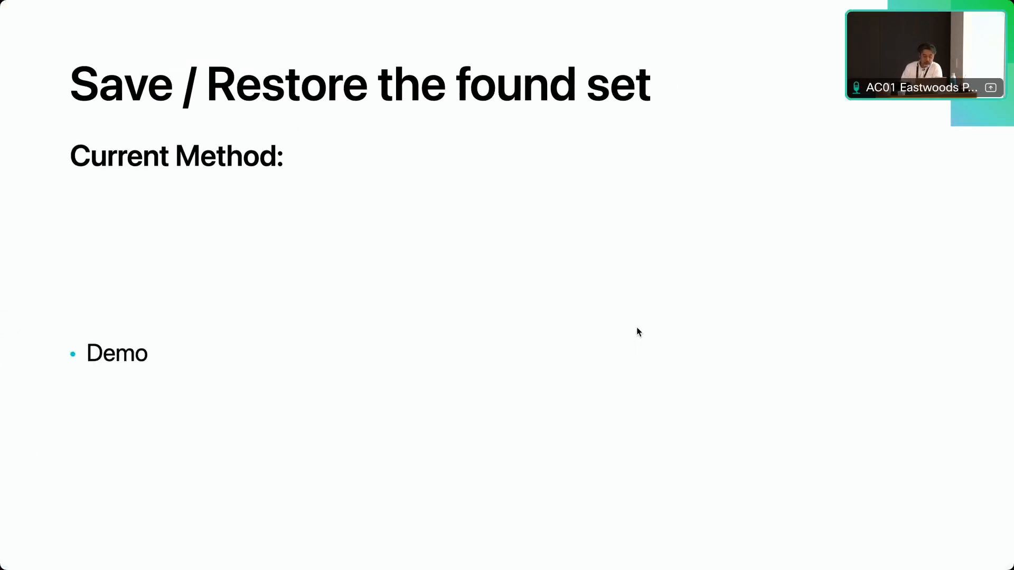
key(Right)
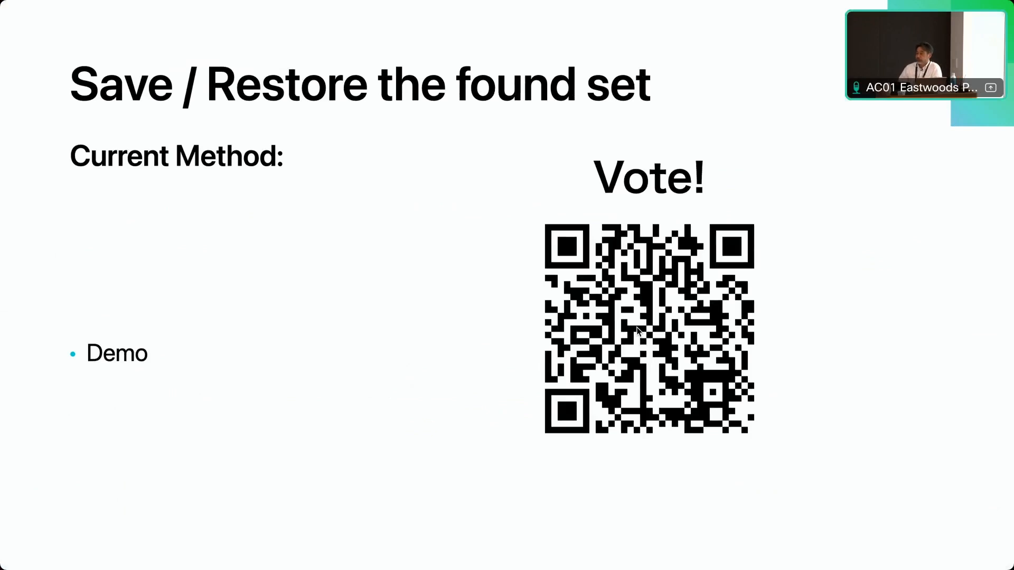